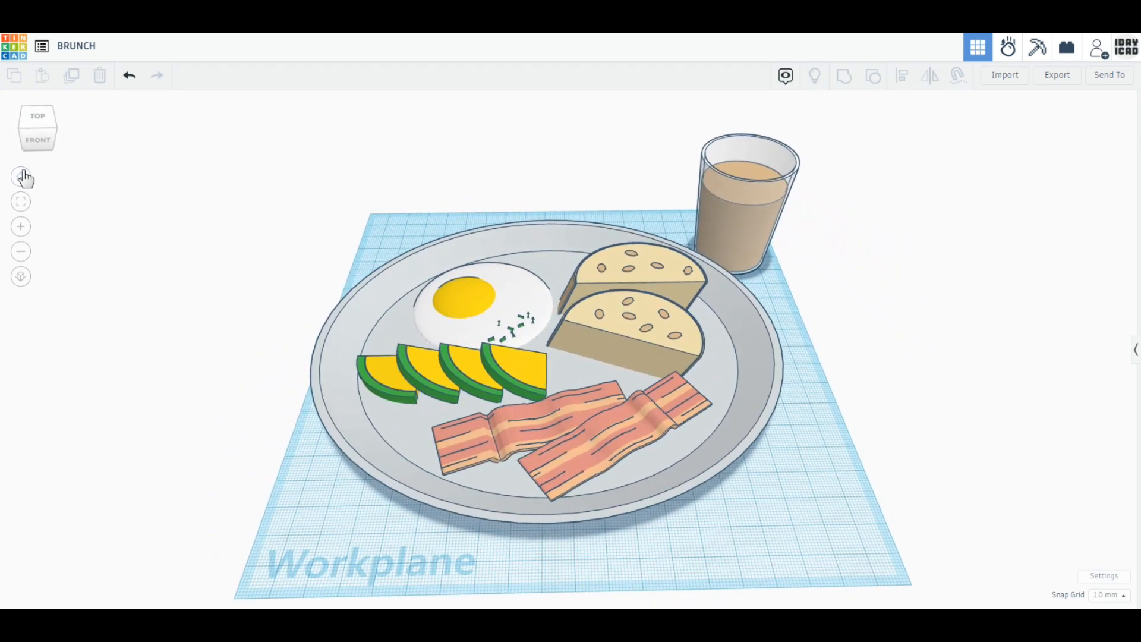
{"action": "left_click", "coordinate": [22, 176]}
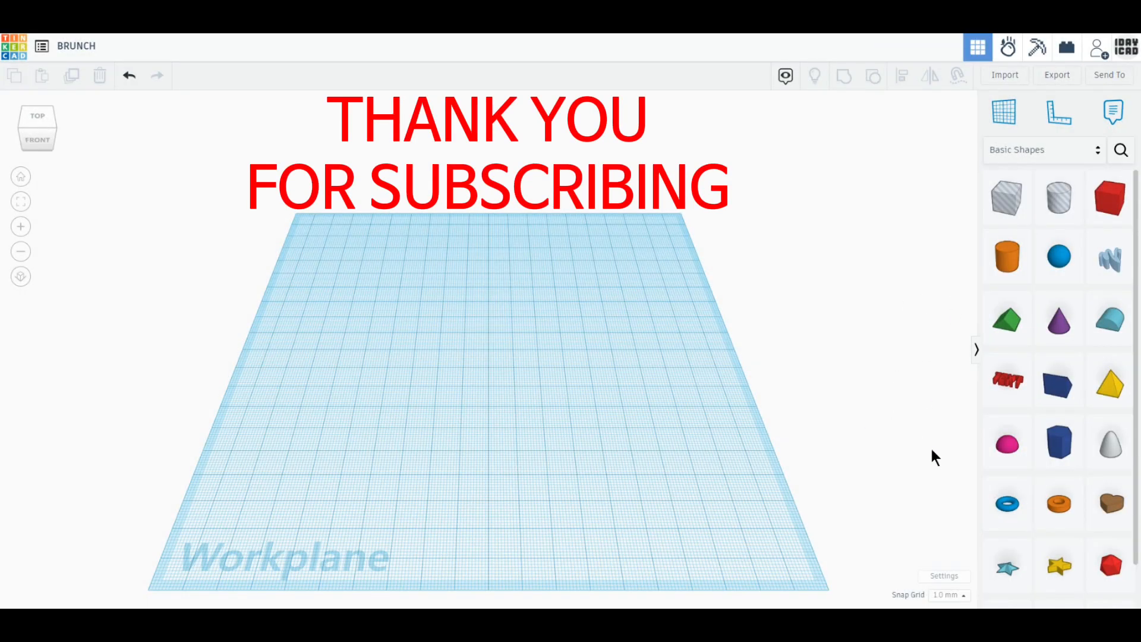
Add a half sphere to the workplane and set its width and depth to 60 mm
{"action": "left_click_drag", "start_coordinate": [1007, 457], "coordinate": [428, 362]}
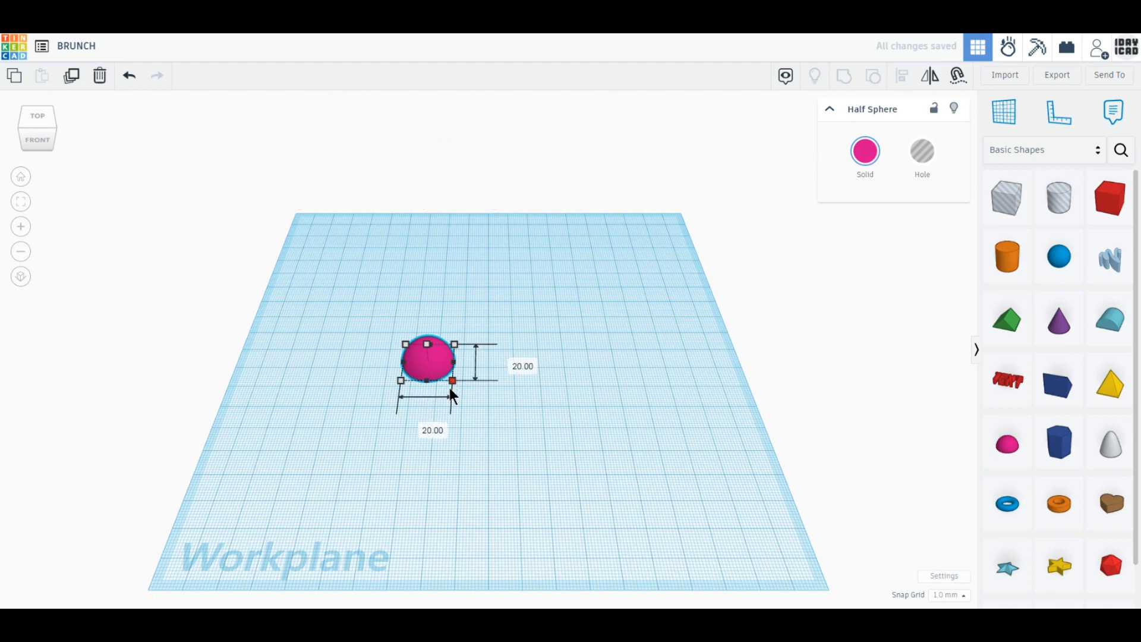
{"action": "left_click", "coordinate": [421, 425]}
{"action": "type", "text": "60"}
{"action": "key", "text": "Tab"}
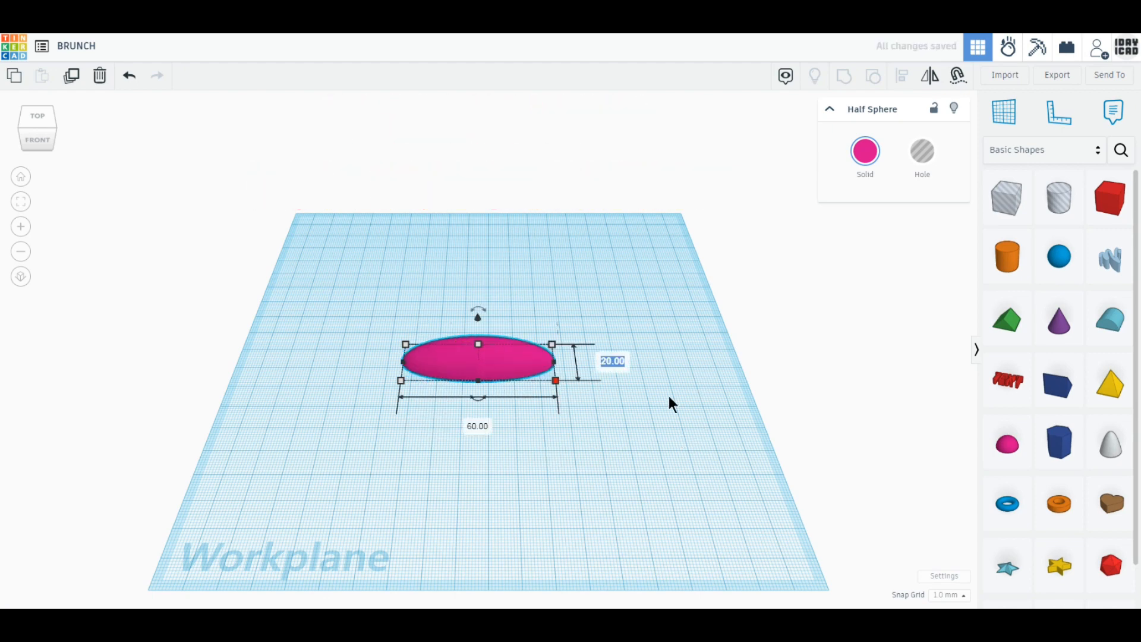
{"action": "type", "text": "60"}
{"action": "key", "text": "Return"}
Flatten the half sphere to a height of 3 mm and colour it white as the egg white
{"action": "mouse_move", "coordinate": [478, 384]}
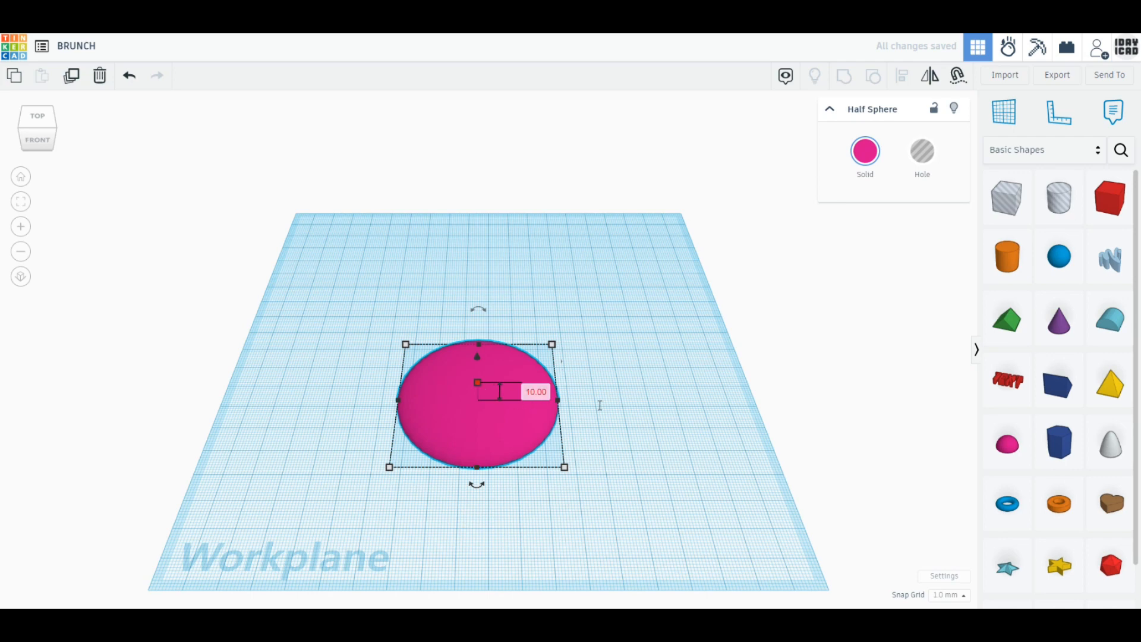
{"action": "type", "text": "3"}
{"action": "key", "text": "Return"}
{"action": "left_click", "coordinate": [861, 178]}
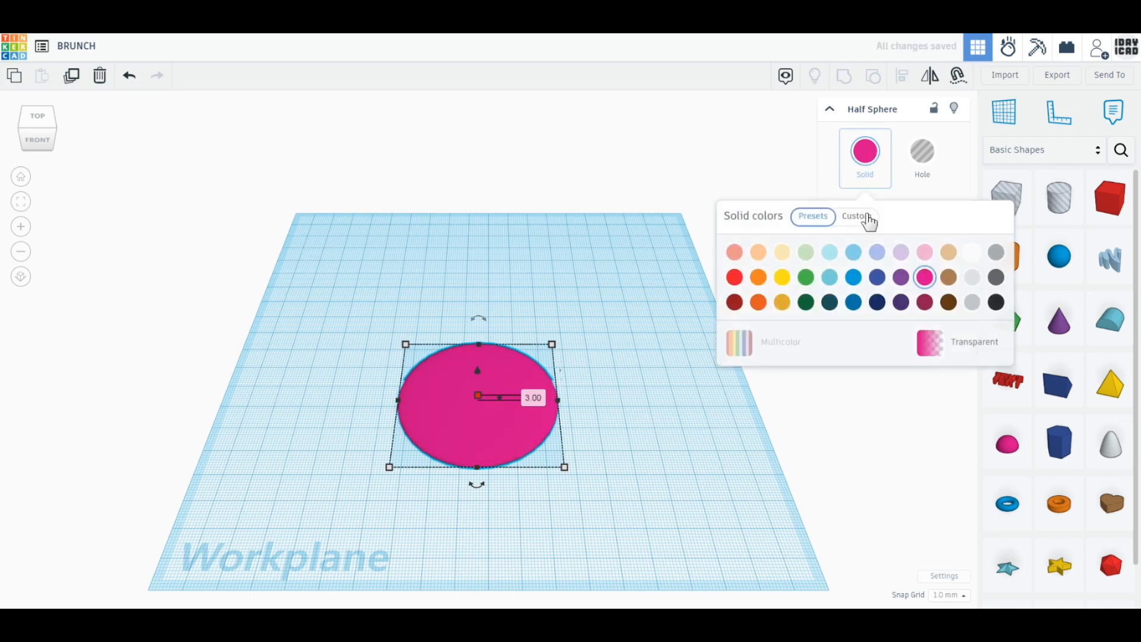
{"action": "left_click", "coordinate": [711, 437]}
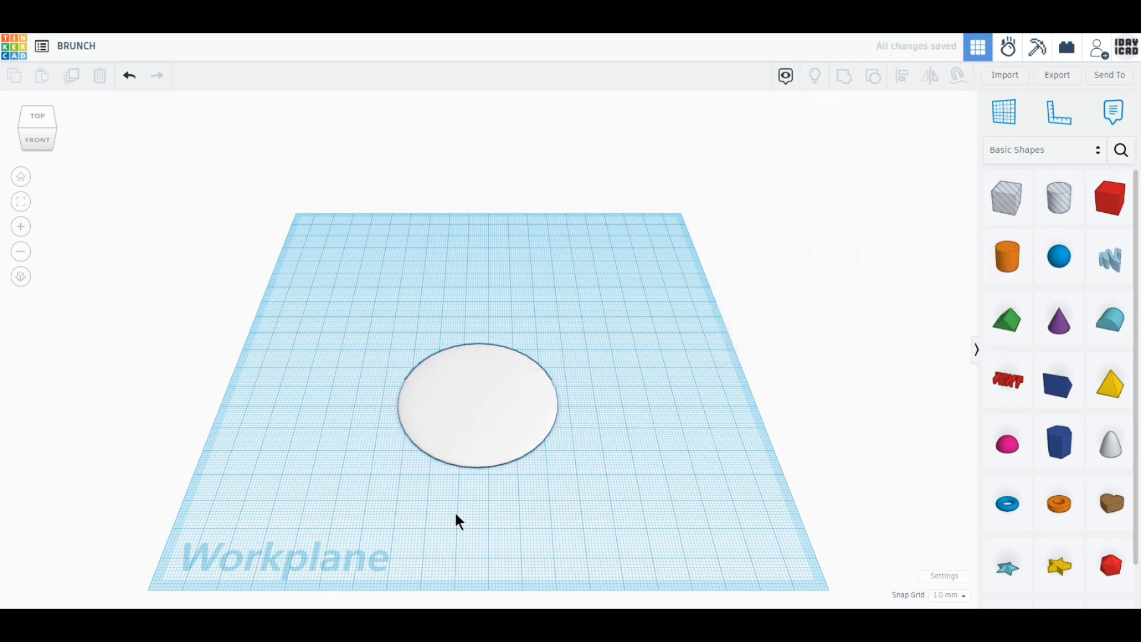
Duplicate the egg white, shrink the copy to 30 by 30 mm and place it off-centre towards the egg's back left
{"action": "scroll", "coordinate": [454, 518], "scroll_direction": "up", "scroll_amount": 4}
{"action": "scroll", "coordinate": [453, 524], "scroll_direction": "up", "scroll_amount": 1}
{"action": "left_click", "coordinate": [545, 387]}
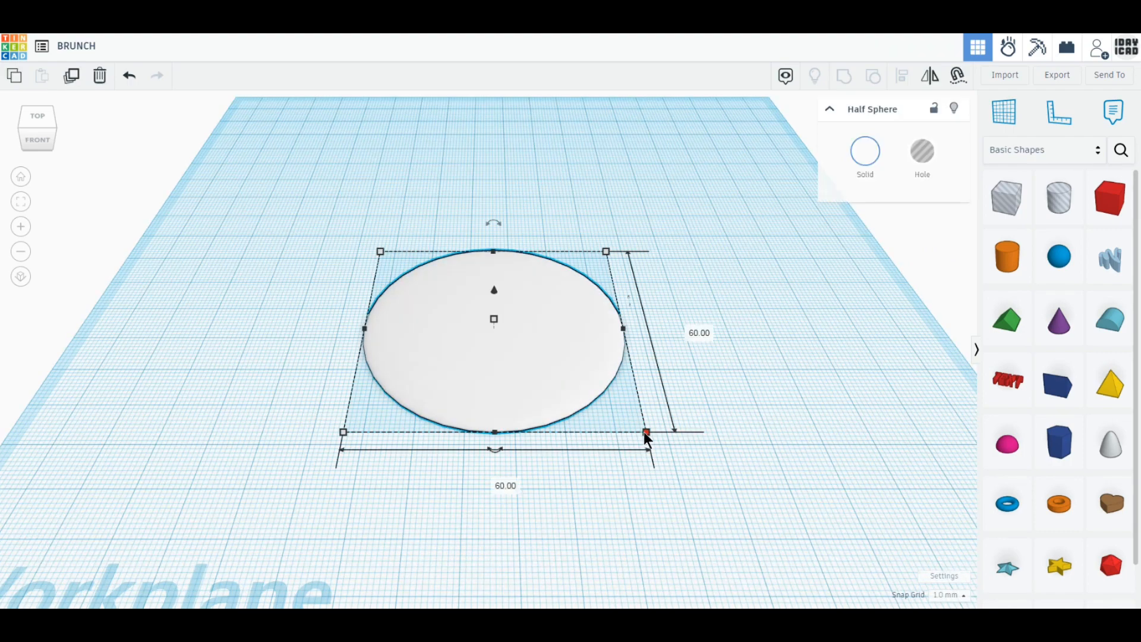
{"action": "mouse_move", "coordinate": [492, 321]}
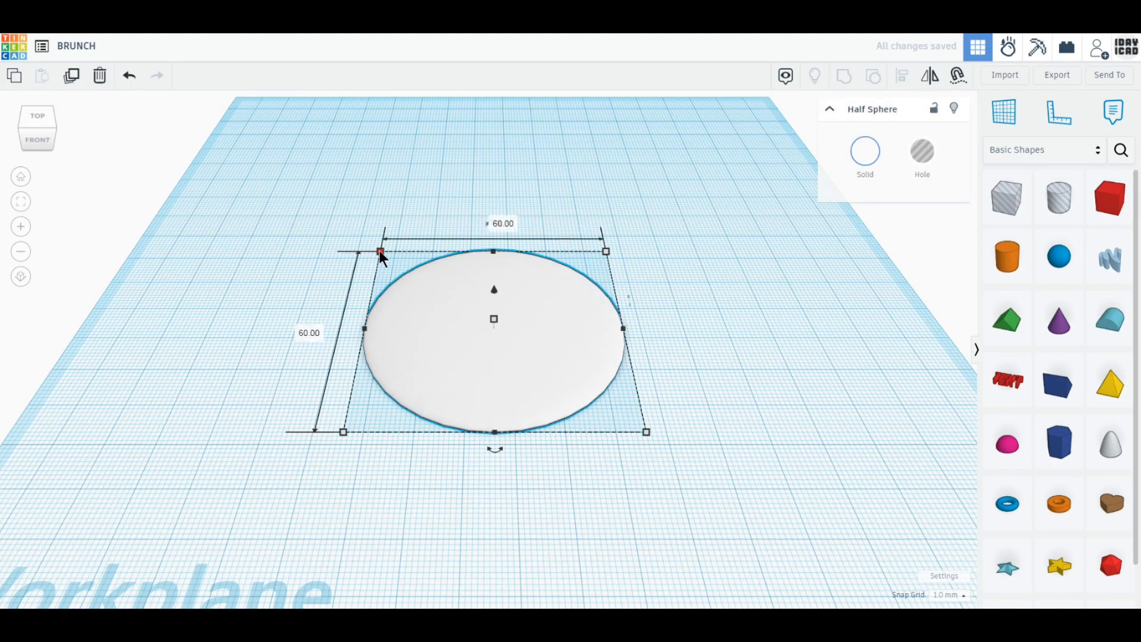
{"action": "left_click_drag", "start_coordinate": [380, 251], "coordinate": [493, 327]}
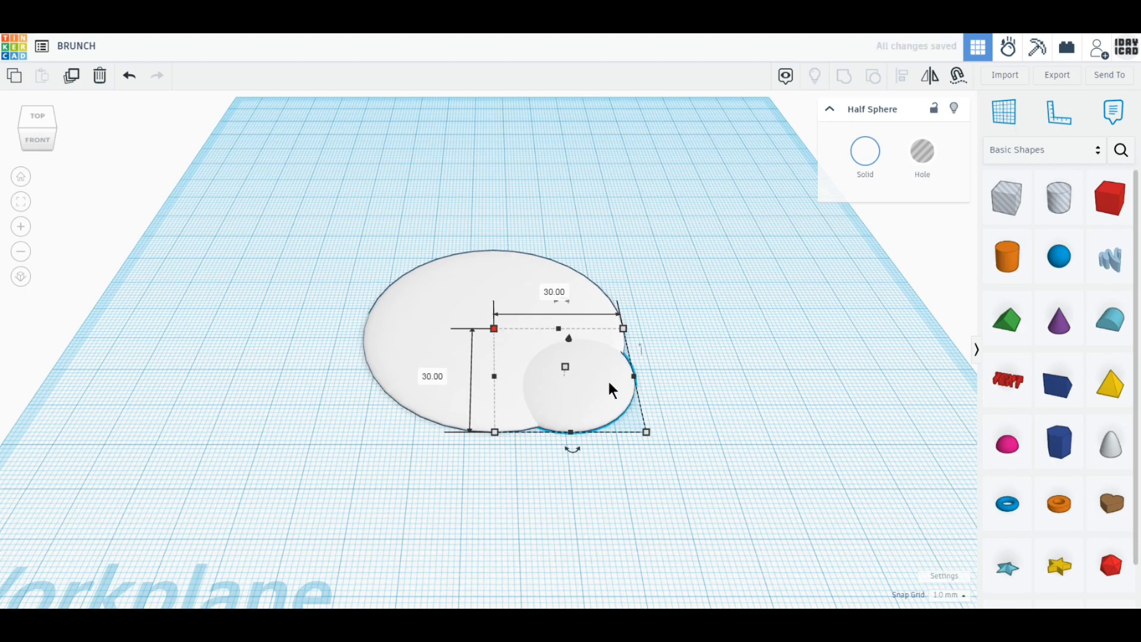
{"action": "left_click_drag", "start_coordinate": [570, 359], "coordinate": [475, 336]}
Colour the small half sphere bright yellow as the yolk
{"action": "left_click", "coordinate": [865, 151]}
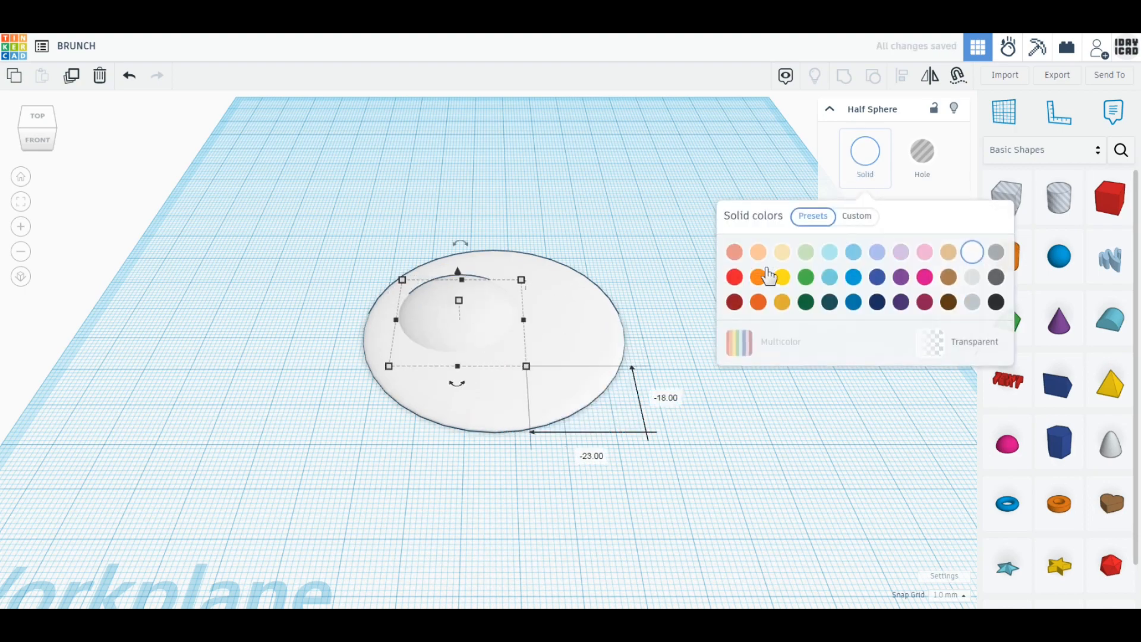
{"action": "left_click", "coordinate": [782, 278]}
{"action": "left_click", "coordinate": [777, 399]}
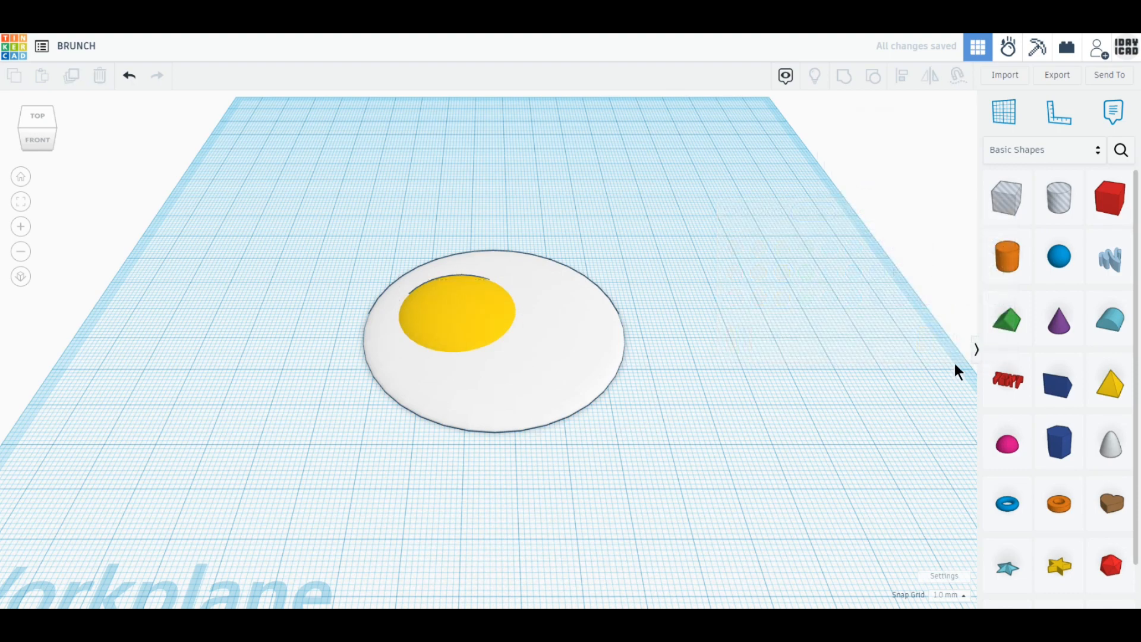
Add a green roof shape beside the egg and shrink it to 2 by 3 mm
{"action": "left_click_drag", "start_coordinate": [1005, 320], "coordinate": [710, 380]}
{"action": "left_click_drag", "start_coordinate": [739, 431], "coordinate": [659, 386]}
{"action": "left_click_drag", "start_coordinate": [662, 346], "coordinate": [659, 372]}
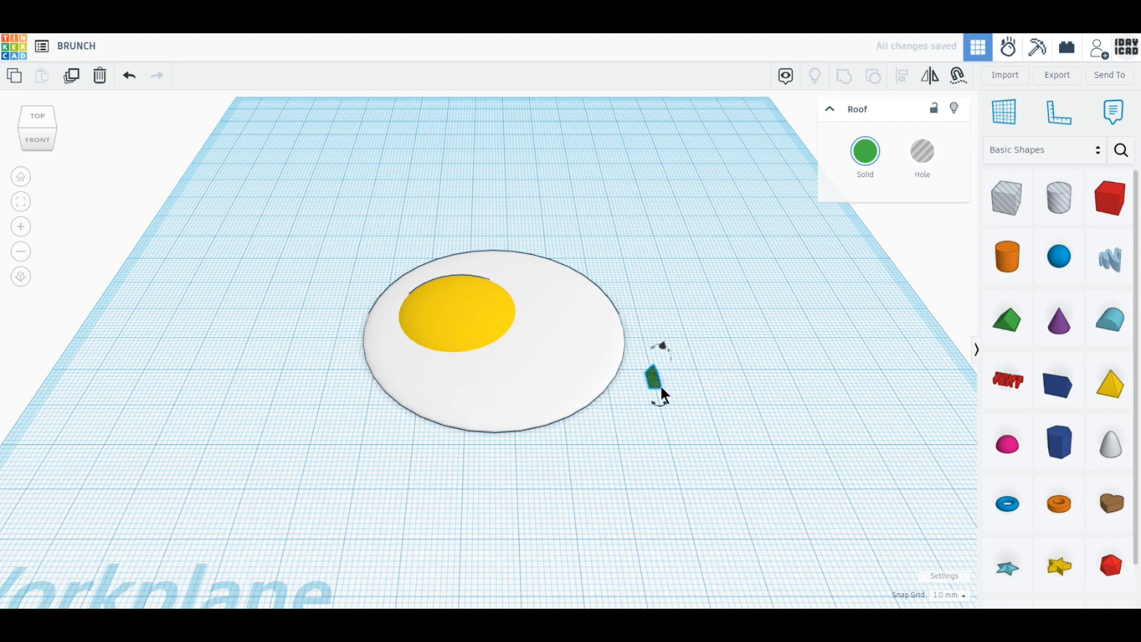
{"action": "scroll", "coordinate": [661, 386], "scroll_direction": "up", "scroll_amount": 6}
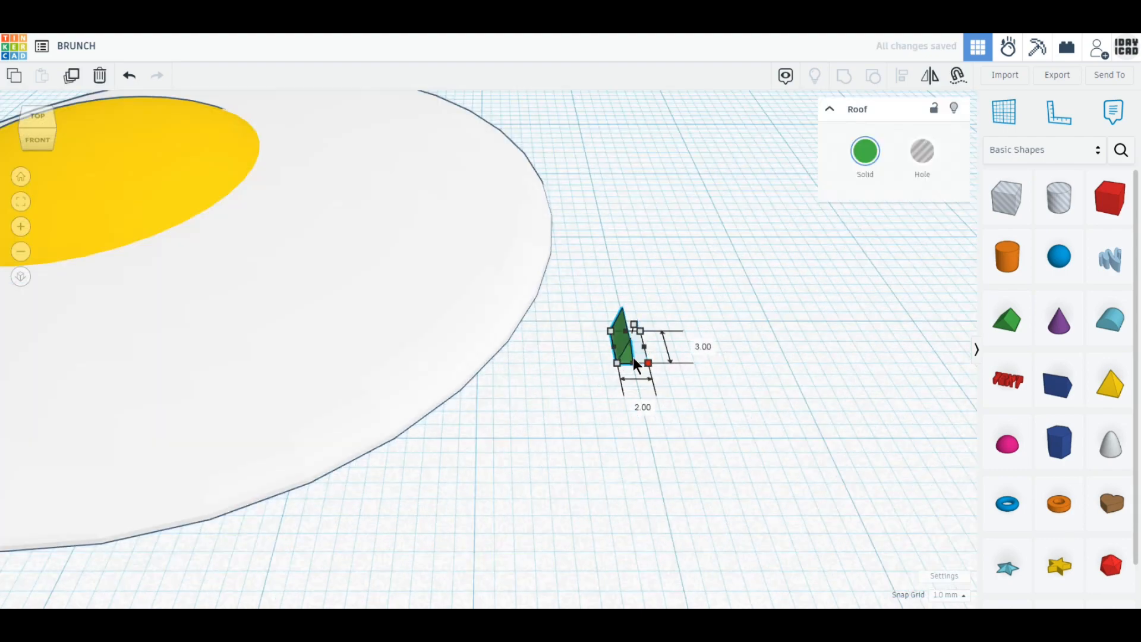
Slim the small green roof piece to about 1 mm wide and lift it onto the front right of the egg white
{"action": "left_click_drag", "start_coordinate": [634, 362], "coordinate": [632, 356]}
{"action": "left_click_drag", "start_coordinate": [633, 279], "coordinate": [633, 260]}
{"action": "left_click_drag", "start_coordinate": [627, 312], "coordinate": [366, 253]}
{"action": "middle_click_drag", "start_coordinate": [350, 333], "coordinate": [662, 402]}
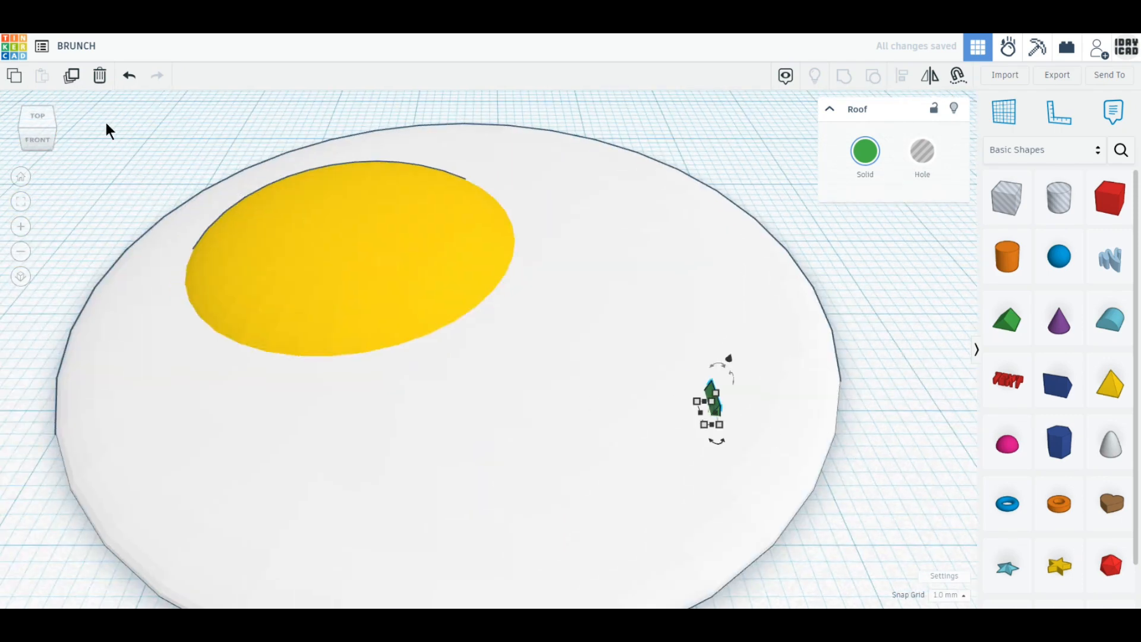
Duplicate the green chive piece repeatedly and scatter the copies over the front right of the egg white
{"action": "left_click", "coordinate": [71, 76]}
{"action": "left_click", "coordinate": [72, 76]}
{"action": "left_click_drag", "start_coordinate": [713, 408], "coordinate": [734, 324]}
{"action": "left_click", "coordinate": [129, 77]}
{"action": "left_click_drag", "start_coordinate": [715, 406], "coordinate": [719, 569]}
{"action": "left_click", "coordinate": [669, 493]}
{"action": "left_click", "coordinate": [611, 541]}
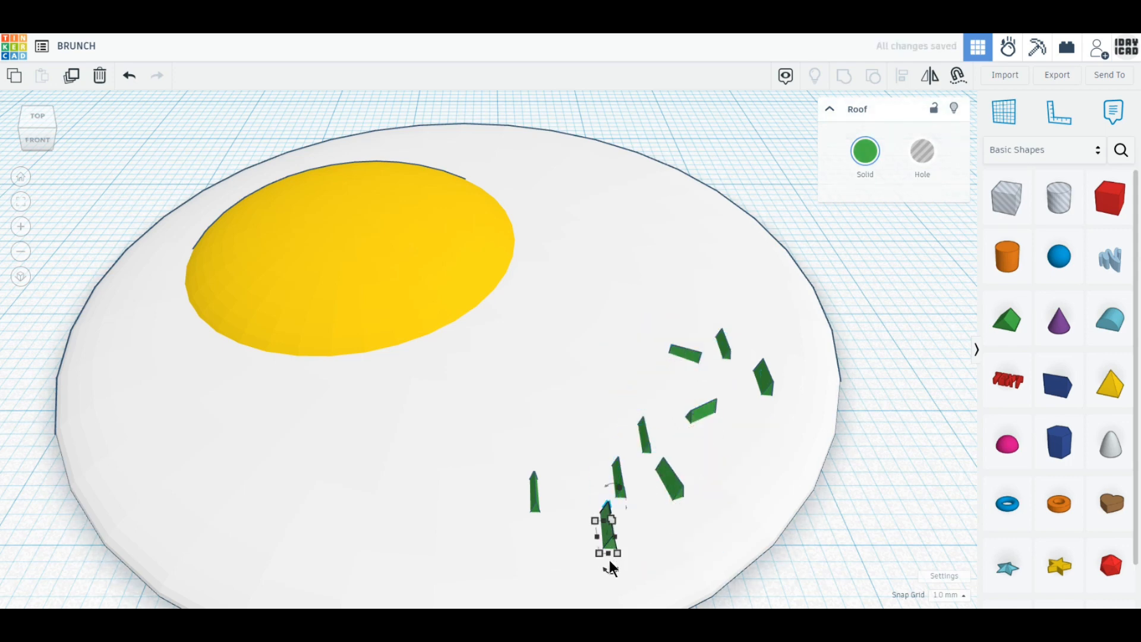
Rotate three of the front chive pieces so they point in different directions
{"action": "left_click_drag", "start_coordinate": [611, 569], "coordinate": [585, 571]}
{"action": "left_click", "coordinate": [645, 437]}
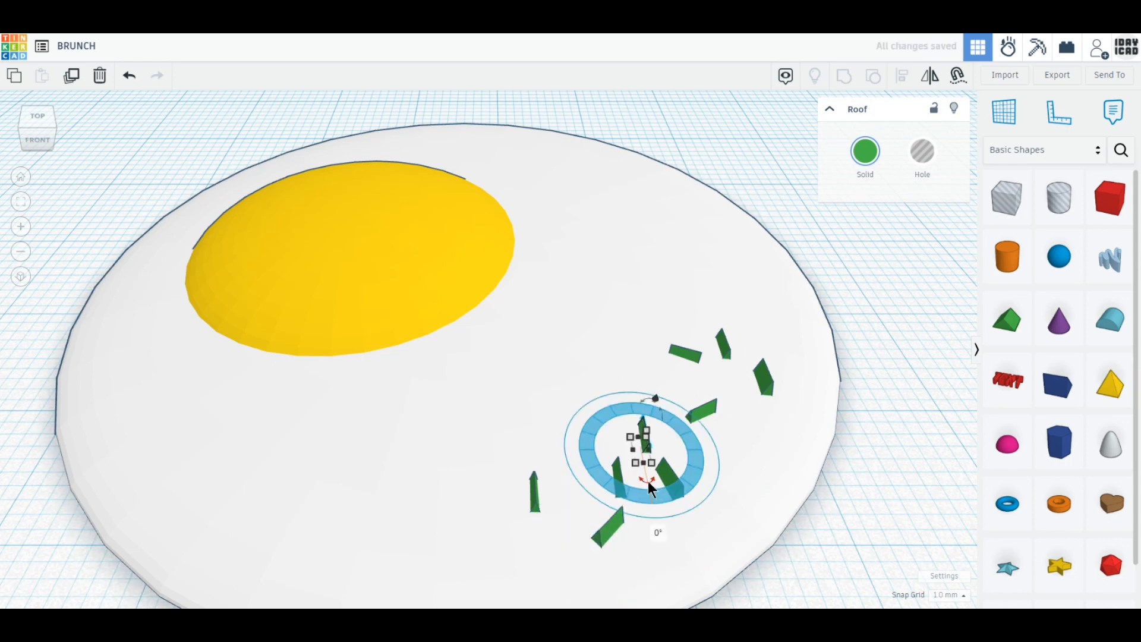
{"action": "left_click_drag", "start_coordinate": [700, 451], "coordinate": [772, 486]}
{"action": "left_click", "coordinate": [534, 502]}
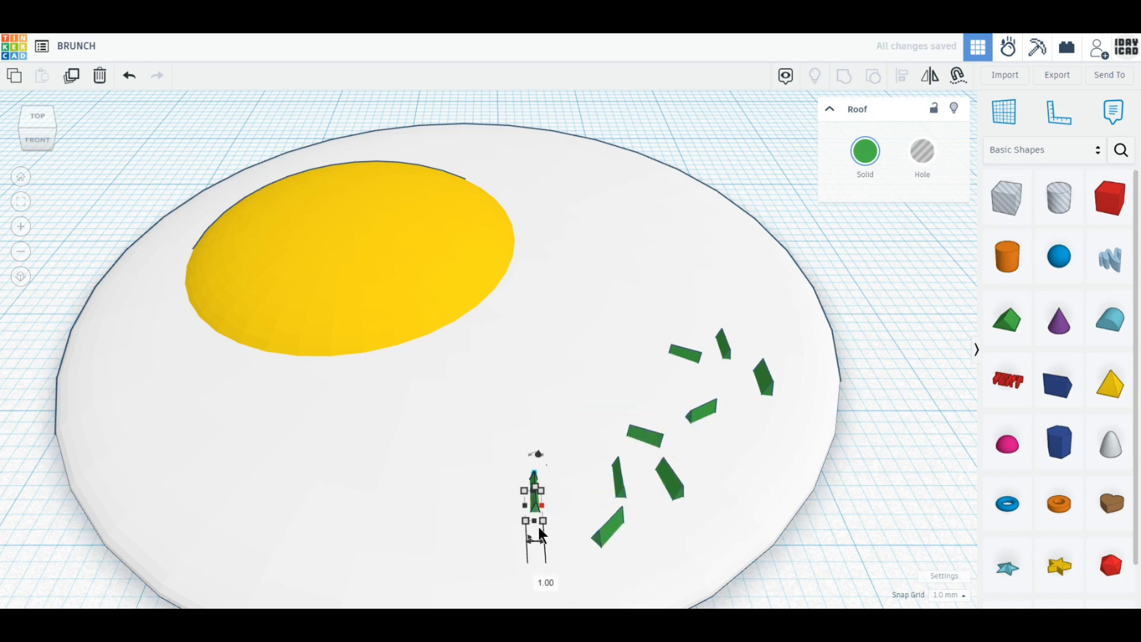
{"action": "left_click_drag", "start_coordinate": [529, 538], "coordinate": [469, 540]}
Shift the front-left chive piece slightly forward and move another piece closer to the yolk, adjusting its height
{"action": "left_click", "coordinate": [776, 555]}
{"action": "left_click_drag", "start_coordinate": [535, 493], "coordinate": [525, 521]}
{"action": "left_click_drag", "start_coordinate": [623, 475], "coordinate": [551, 408]}
{"action": "left_click_drag", "start_coordinate": [565, 355], "coordinate": [565, 351]}
{"action": "left_click", "coordinate": [868, 534]}
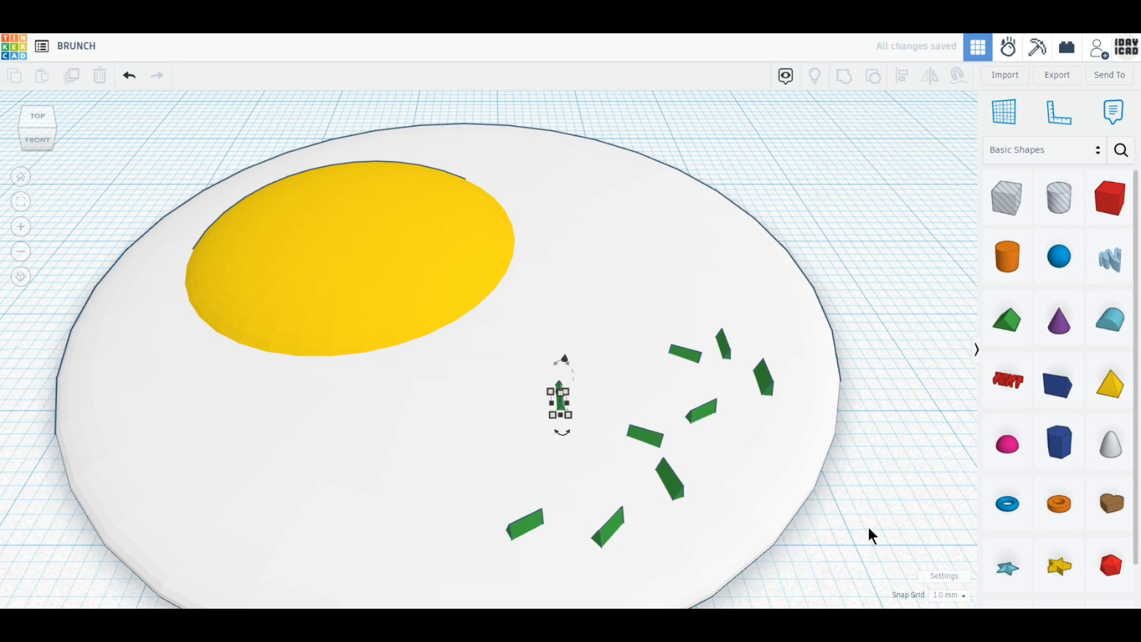
Select the egg white, yolk and chives together and move them 21 mm left and 36 mm back
{"action": "scroll", "coordinate": [515, 471], "scroll_direction": "down", "scroll_amount": 8}
{"action": "scroll", "coordinate": [504, 389], "scroll_direction": "down", "scroll_amount": 1}
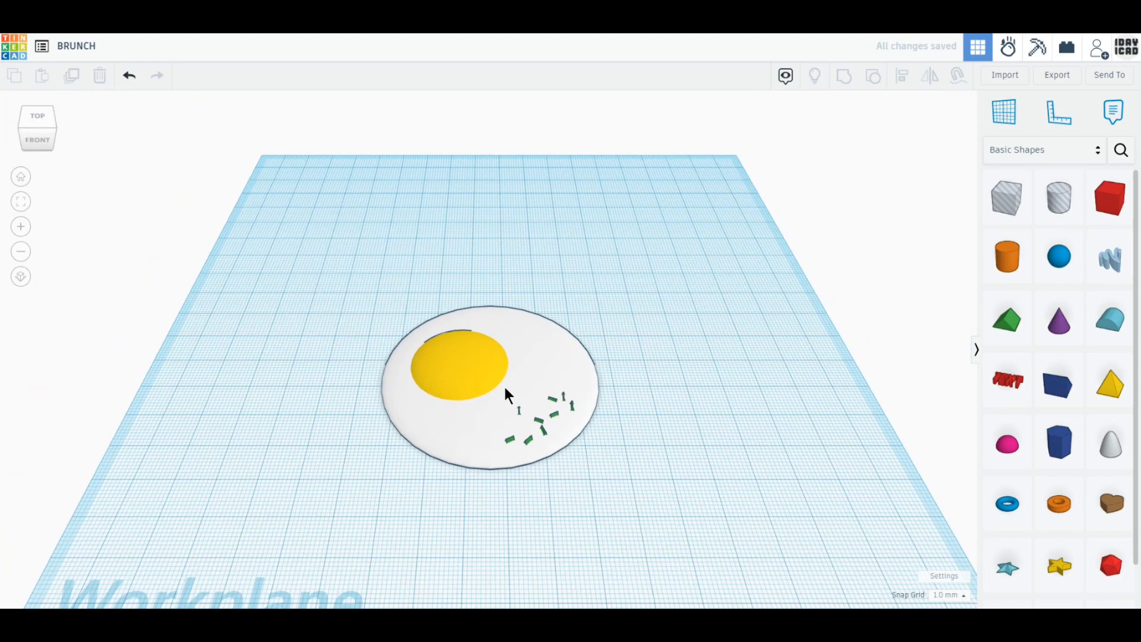
{"action": "left_click_drag", "start_coordinate": [342, 280], "coordinate": [600, 460]}
{"action": "left_click_drag", "start_coordinate": [529, 362], "coordinate": [461, 280]}
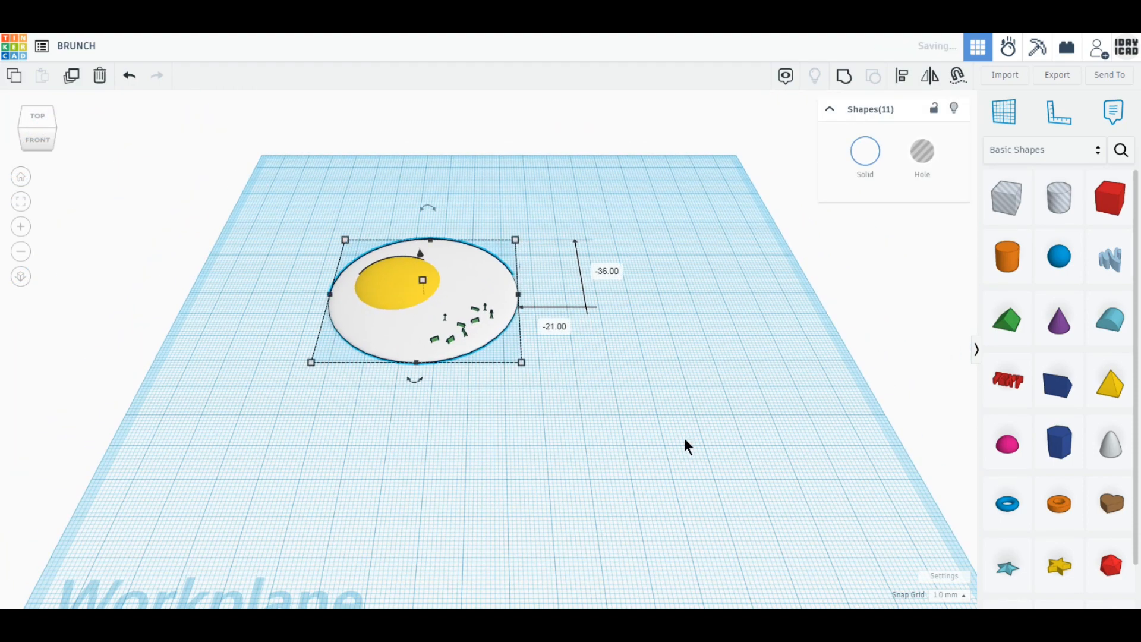
{"action": "left_click", "coordinate": [683, 438]}
Add a cylinder to the right of the egg with width and depth of 50 mm and 64 sides
{"action": "left_click_drag", "start_coordinate": [1007, 257], "coordinate": [716, 368]}
{"action": "type", "text": "50"}
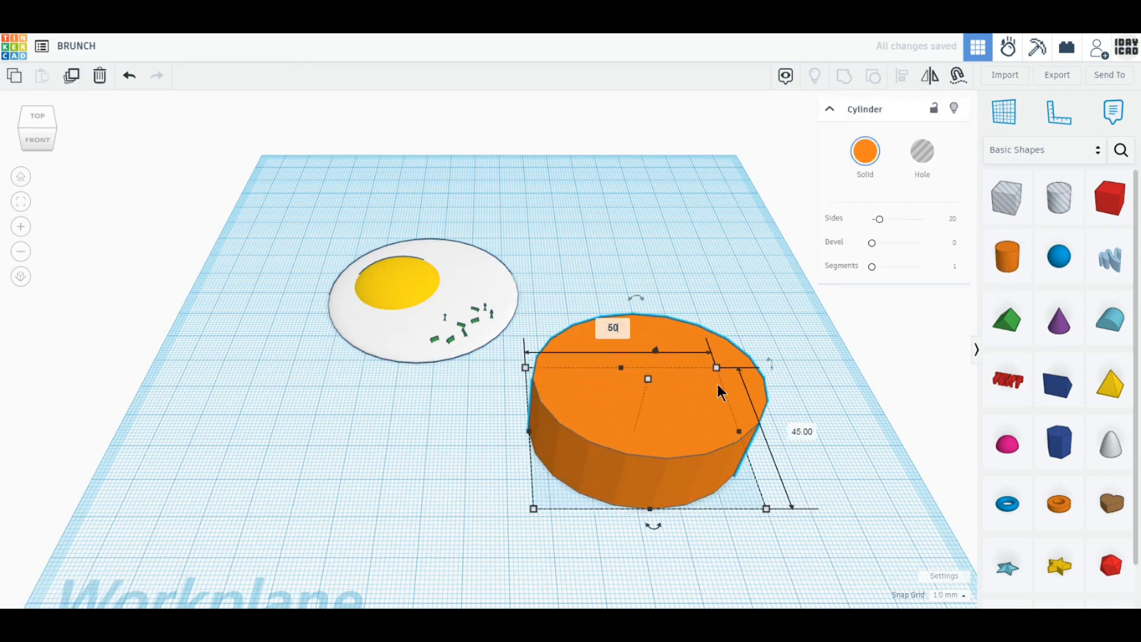
{"action": "key", "text": "Return"}
{"action": "type", "text": "50"}
{"action": "key", "text": "Return"}
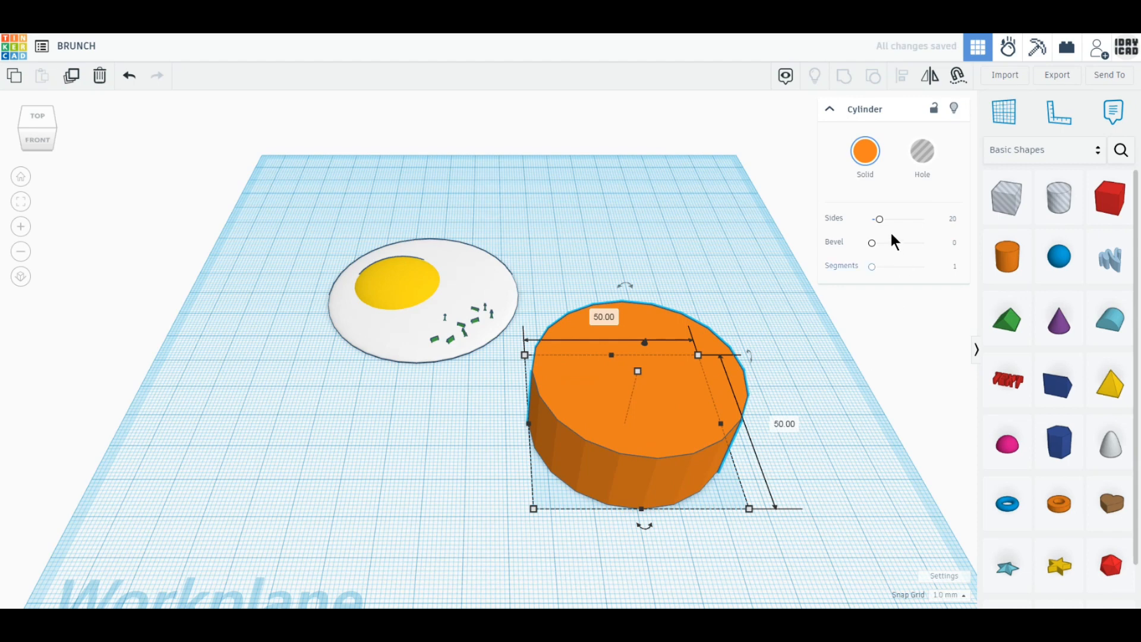
{"action": "left_click", "coordinate": [940, 229]}
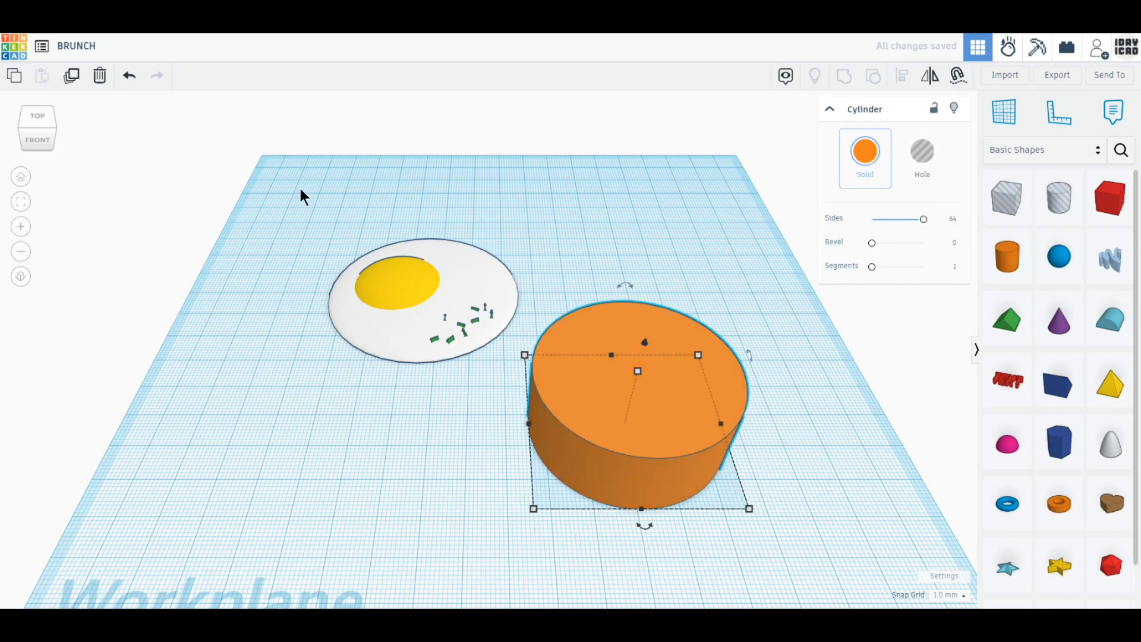
Duplicate the cylinder, place the copy 54 mm to the left and 9 mm forward, and resize it to 49 by 49 mm
{"action": "left_click", "coordinate": [71, 77]}
{"action": "left_click_drag", "start_coordinate": [690, 506], "coordinate": [459, 535]}
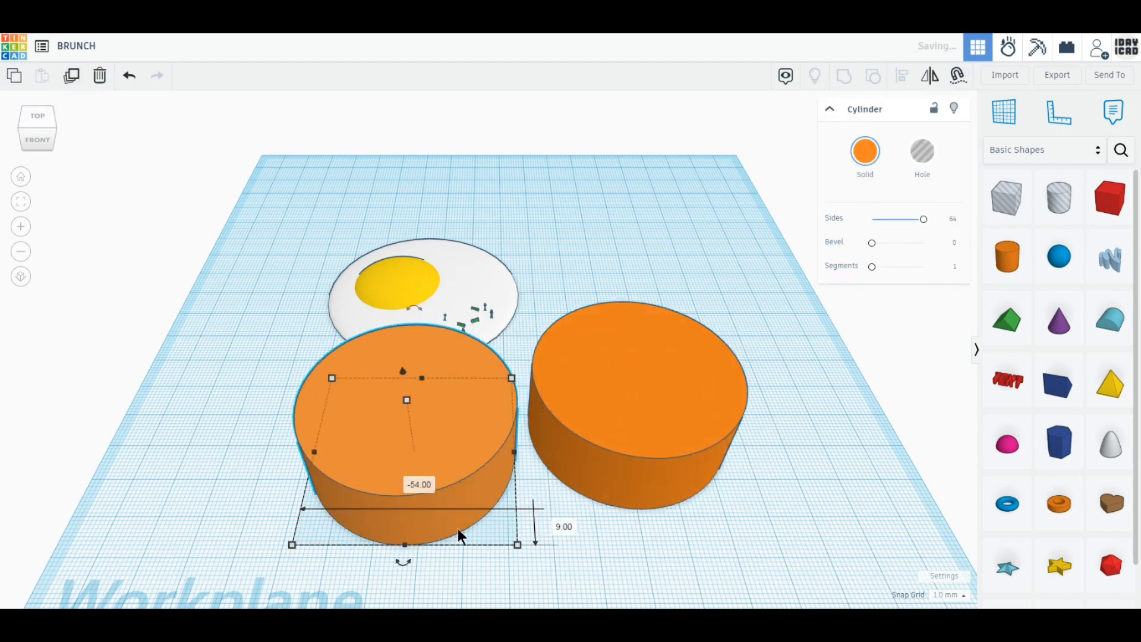
{"action": "left_click", "coordinate": [517, 545]}
{"action": "middle_click_drag", "start_coordinate": [647, 475], "coordinate": [648, 413]}
{"action": "scroll", "coordinate": [648, 414], "scroll_direction": "down", "scroll_amount": 1}
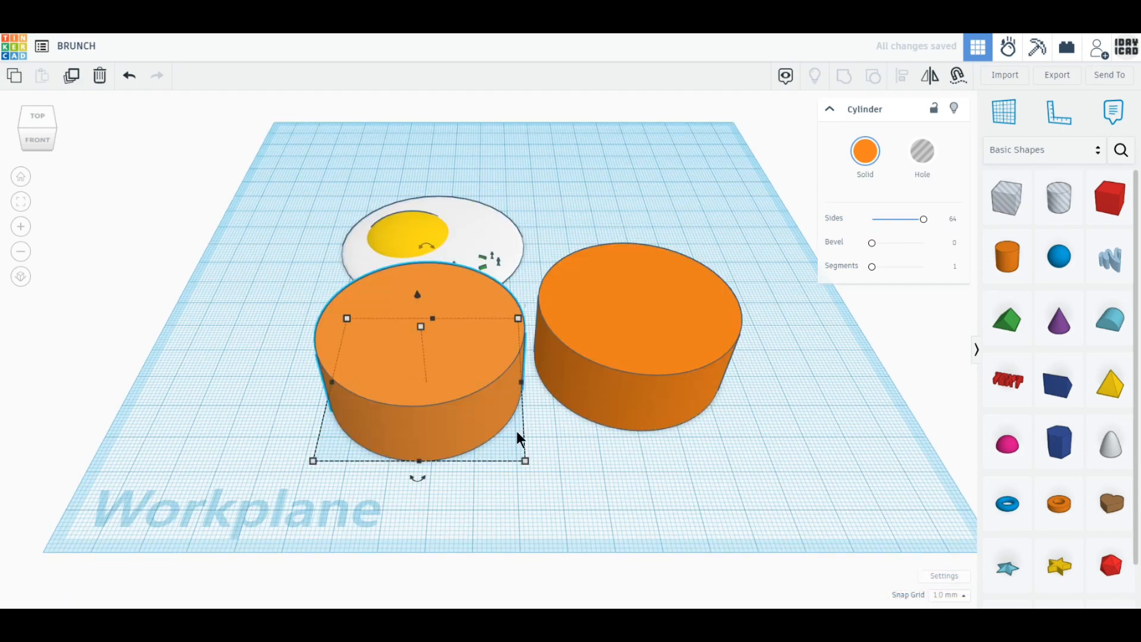
{"action": "left_click", "coordinate": [525, 461]}
{"action": "left_click", "coordinate": [585, 382]}
{"action": "type", "text": "49"}
{"action": "key", "text": "Return"}
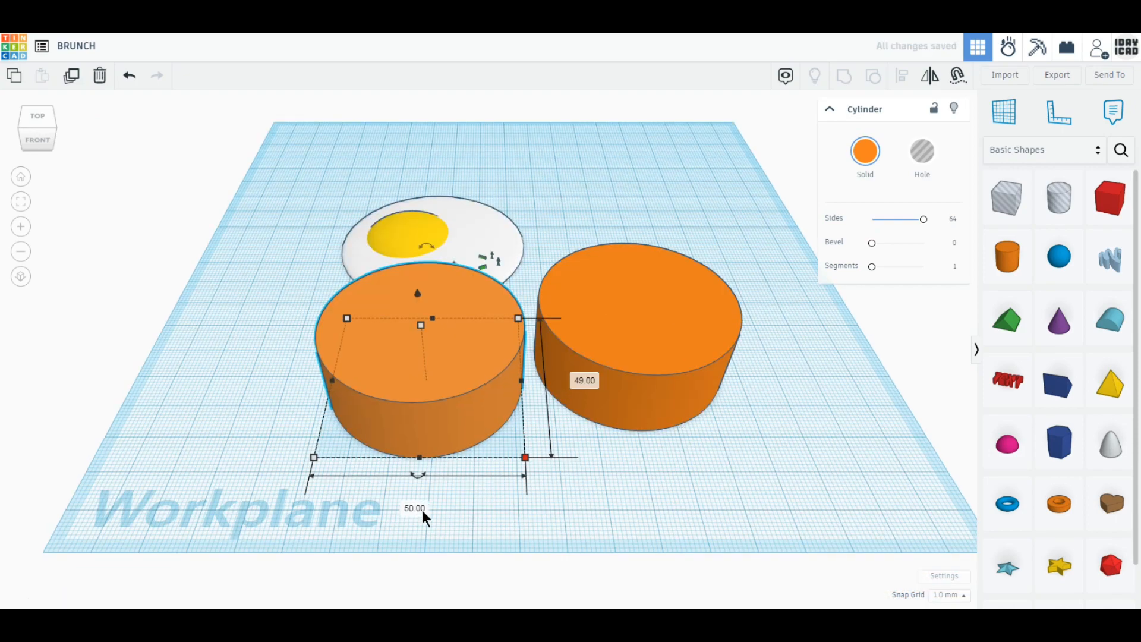
{"action": "type", "text": "49"}
{"action": "key", "text": "Return"}
Colour the 49 mm cylinder pale cream for the inside of the bread
{"action": "left_click", "coordinate": [865, 152]}
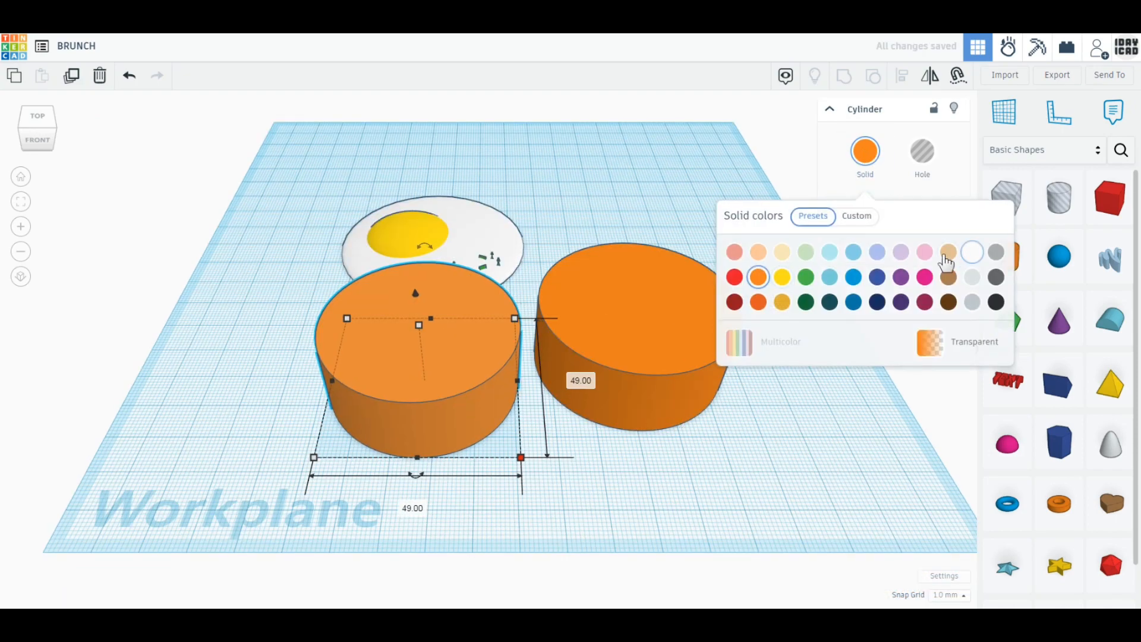
{"action": "left_click", "coordinate": [782, 255]}
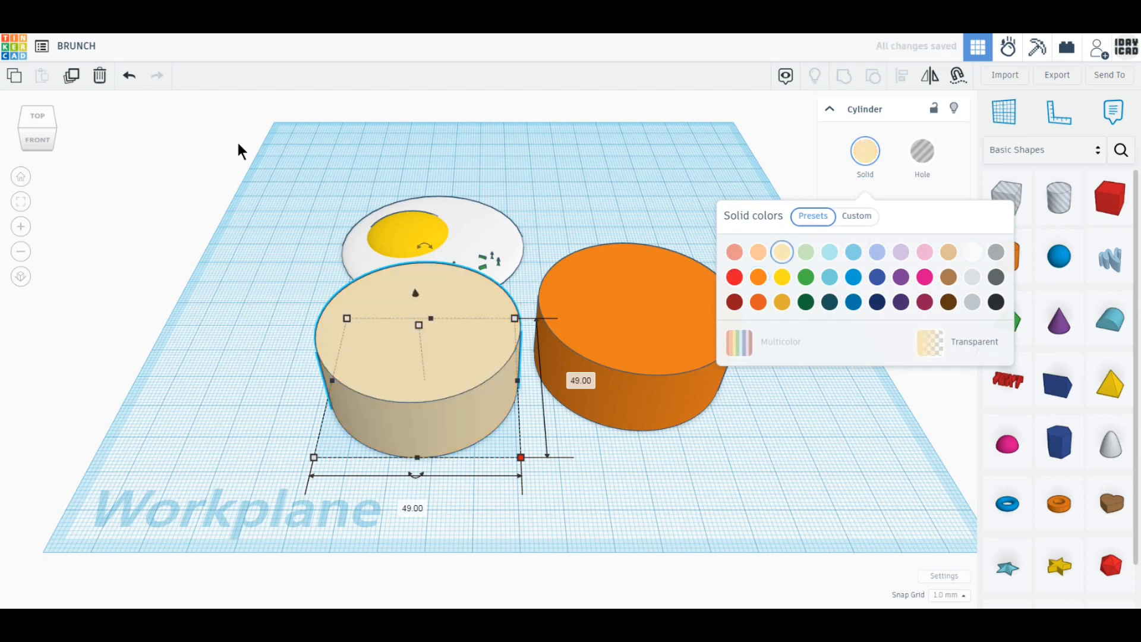
{"action": "left_click", "coordinate": [71, 75]}
{"action": "left_click", "coordinate": [129, 76]}
Duplicate the cream cylinder, move the copy over the orange cylinder and turn it into a hole
{"action": "left_click", "coordinate": [364, 328]}
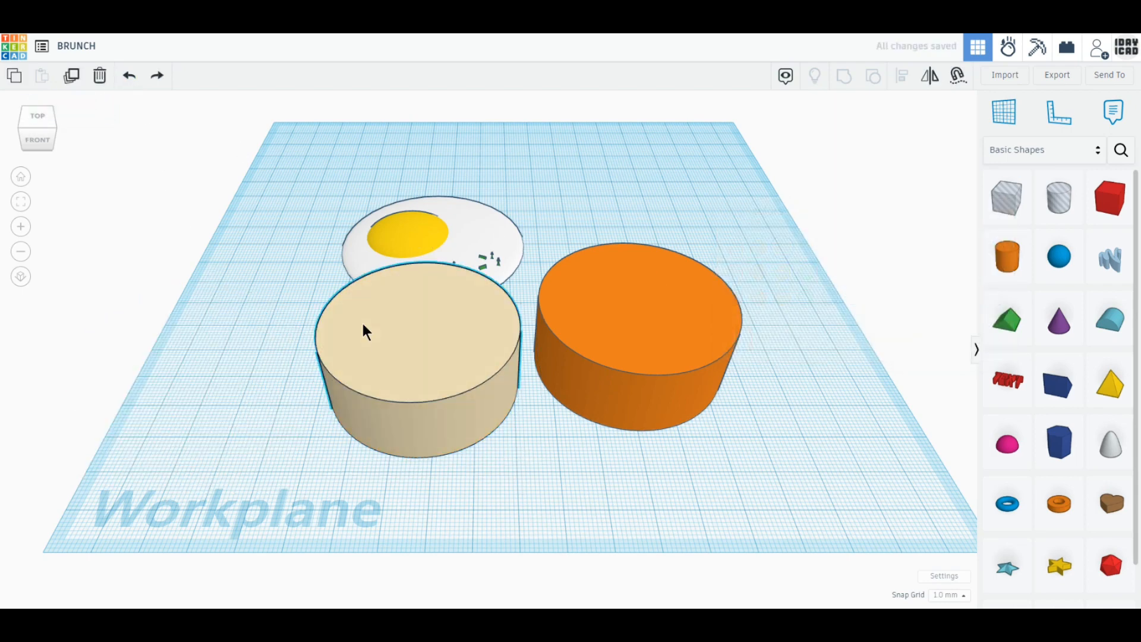
{"action": "left_click", "coordinate": [72, 80]}
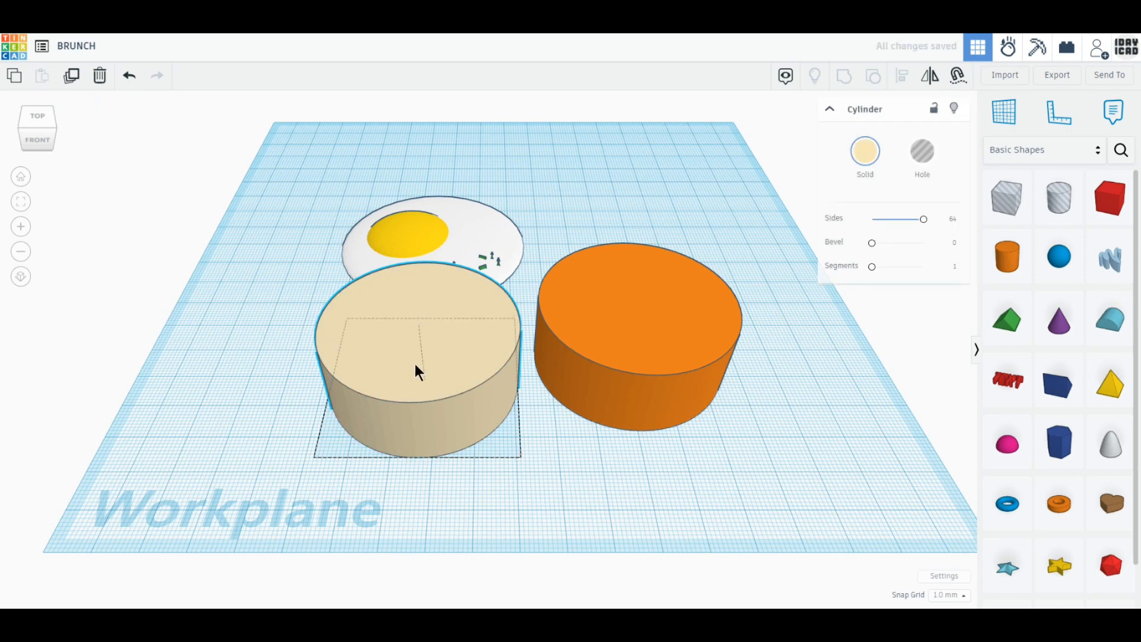
{"action": "left_click_drag", "start_coordinate": [414, 364], "coordinate": [572, 351]}
{"action": "left_click", "coordinate": [925, 156]}
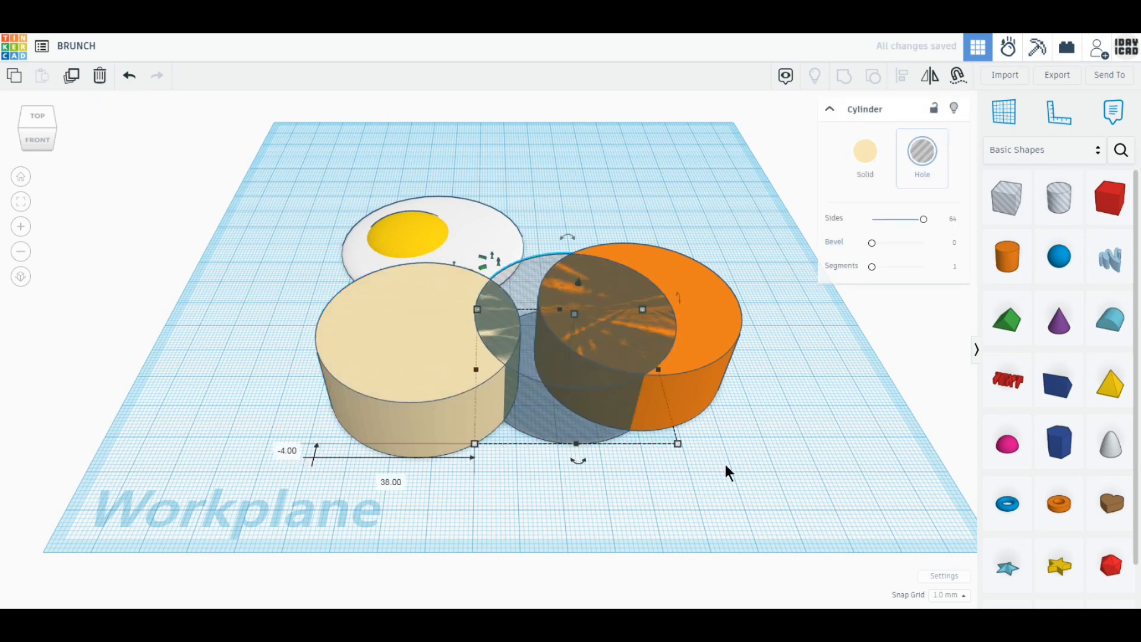
Align the hole cylinder and the orange cylinder on their centres in width and depth
{"action": "left_click", "coordinate": [651, 365], "text": "shift"}
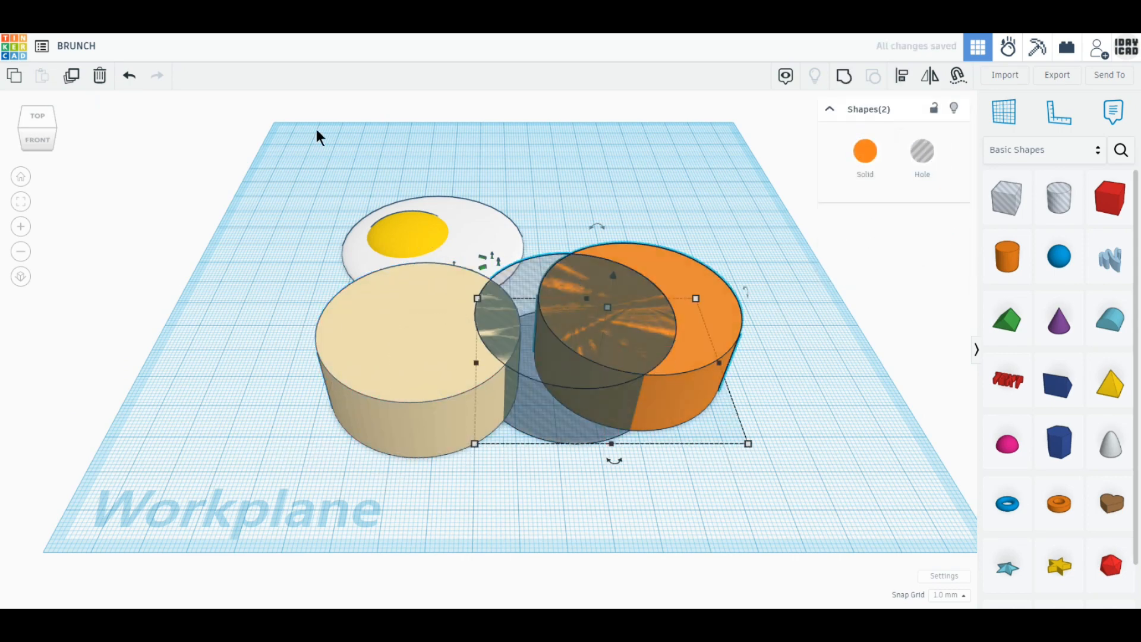
{"action": "left_click", "coordinate": [903, 83]}
{"action": "left_click", "coordinate": [613, 453]}
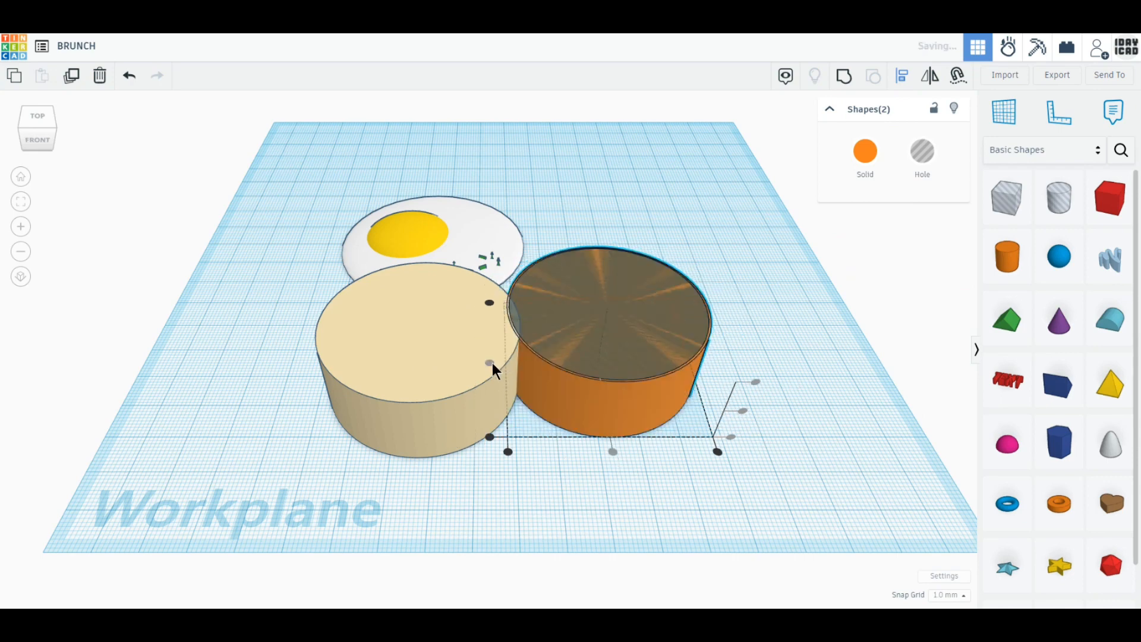
Group the hole with the orange cylinder to cut a thin ring and colour the ring light tan
{"action": "left_click", "coordinate": [842, 77]}
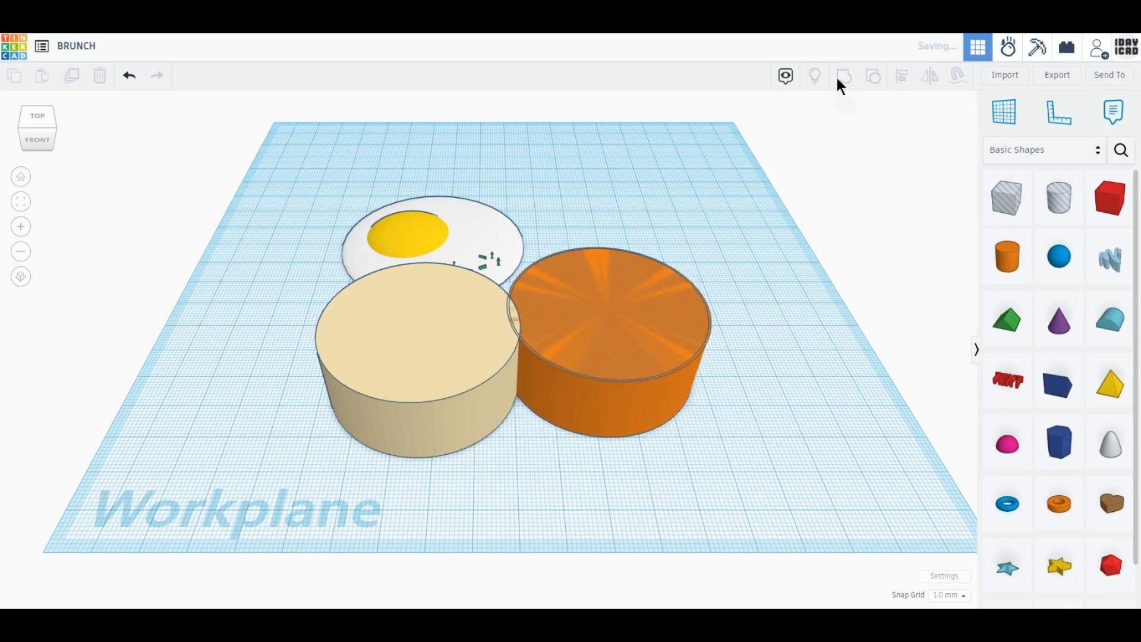
{"action": "left_click", "coordinate": [865, 152]}
{"action": "left_click", "coordinate": [948, 252]}
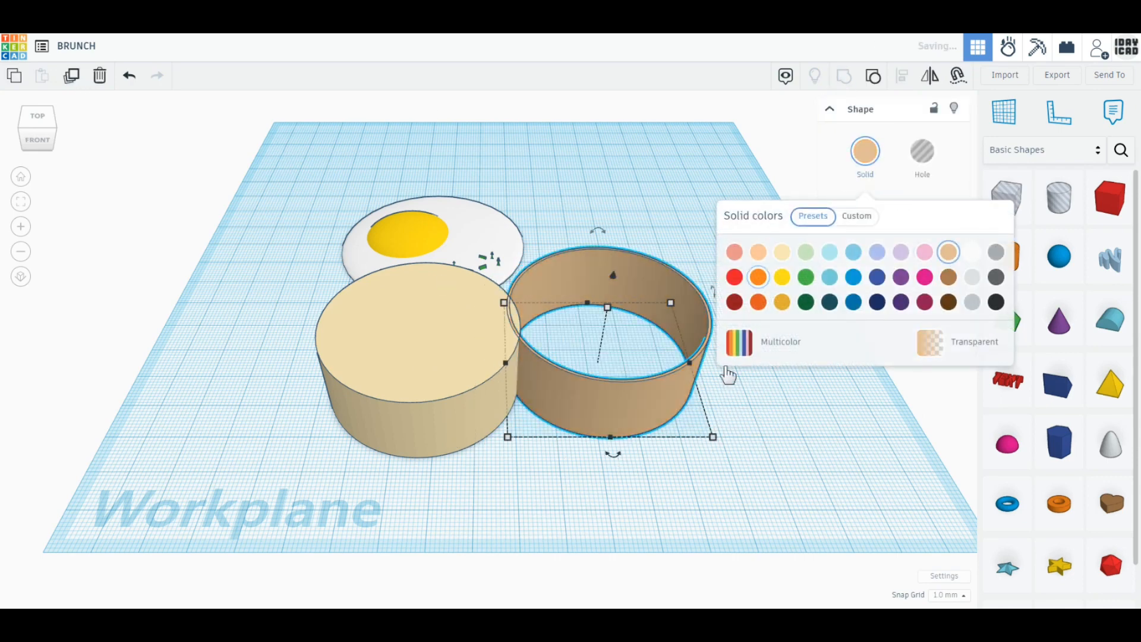
Centre the cream cylinder inside the tan ring and group both into a multicolour bread loaf
{"action": "left_click", "coordinate": [431, 392], "text": "shift"}
{"action": "left_click", "coordinate": [903, 76]}
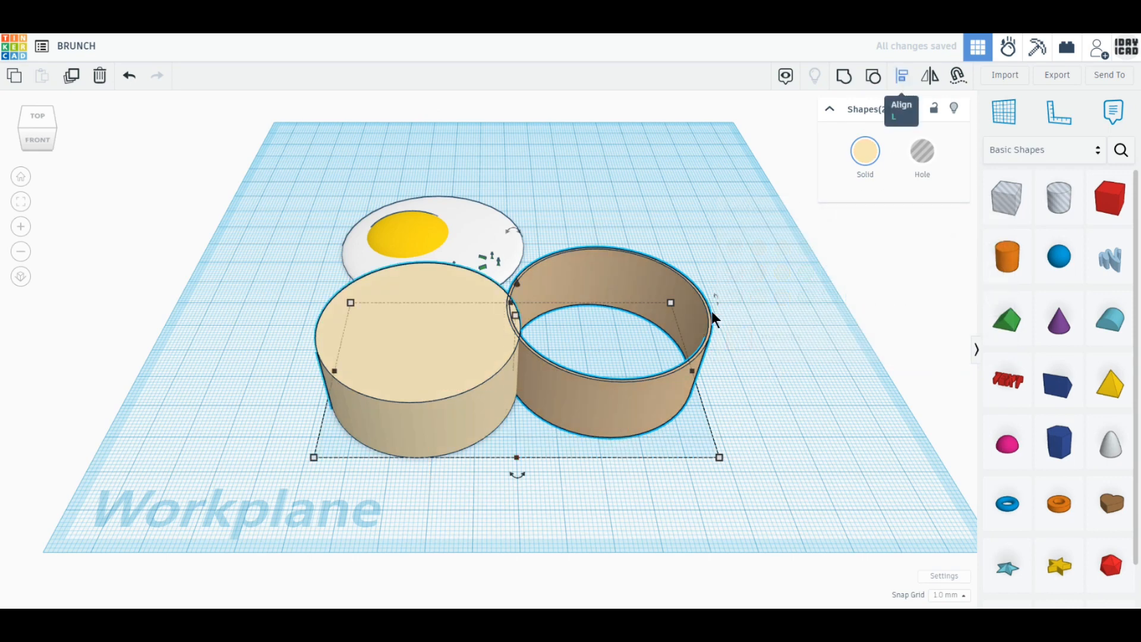
{"action": "left_click", "coordinate": [516, 469]}
{"action": "left_click", "coordinate": [404, 371]}
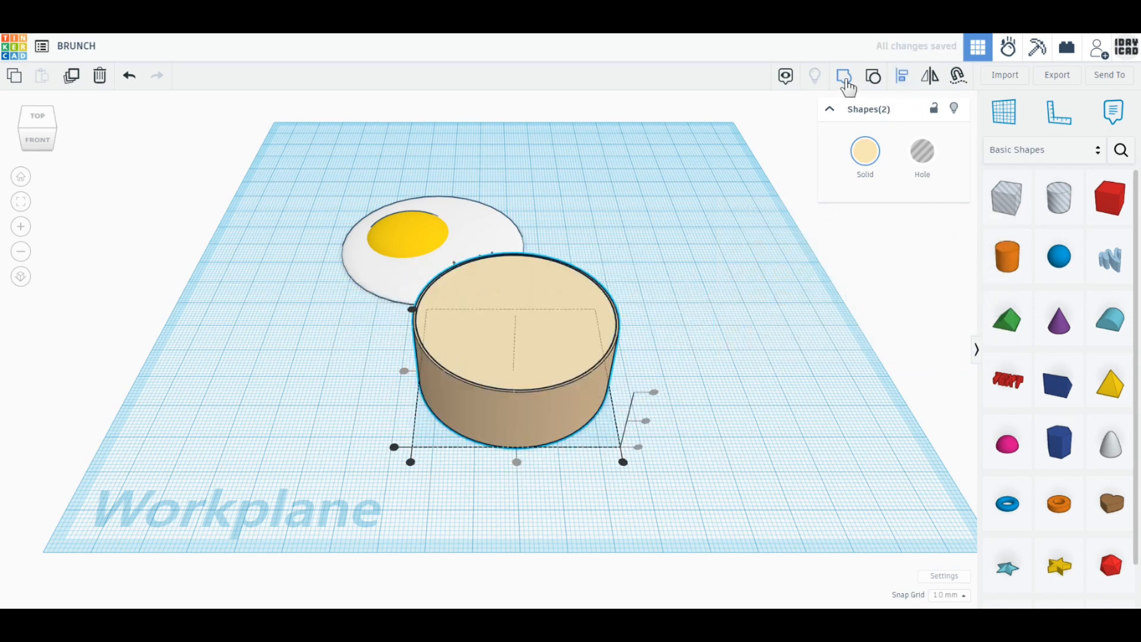
{"action": "left_click", "coordinate": [844, 77]}
{"action": "left_click", "coordinate": [865, 156]}
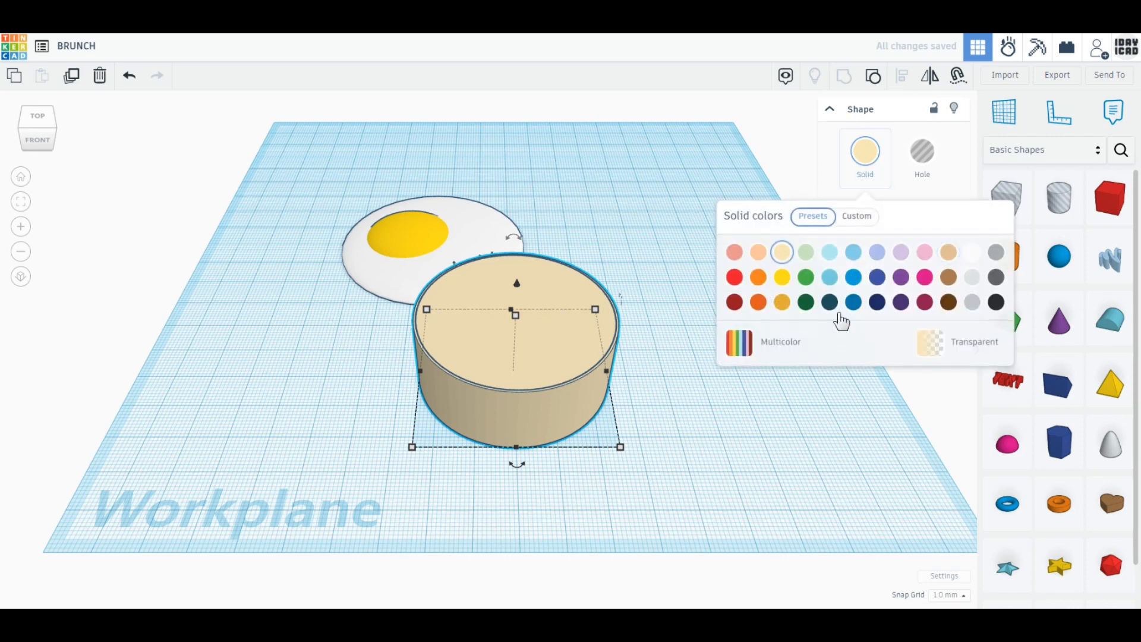
Stretch the bread loaf to 40 mm tall, tilt it sideways and set its elevation to 0 mm
{"action": "left_click_drag", "start_coordinate": [516, 315], "coordinate": [532, 247]}
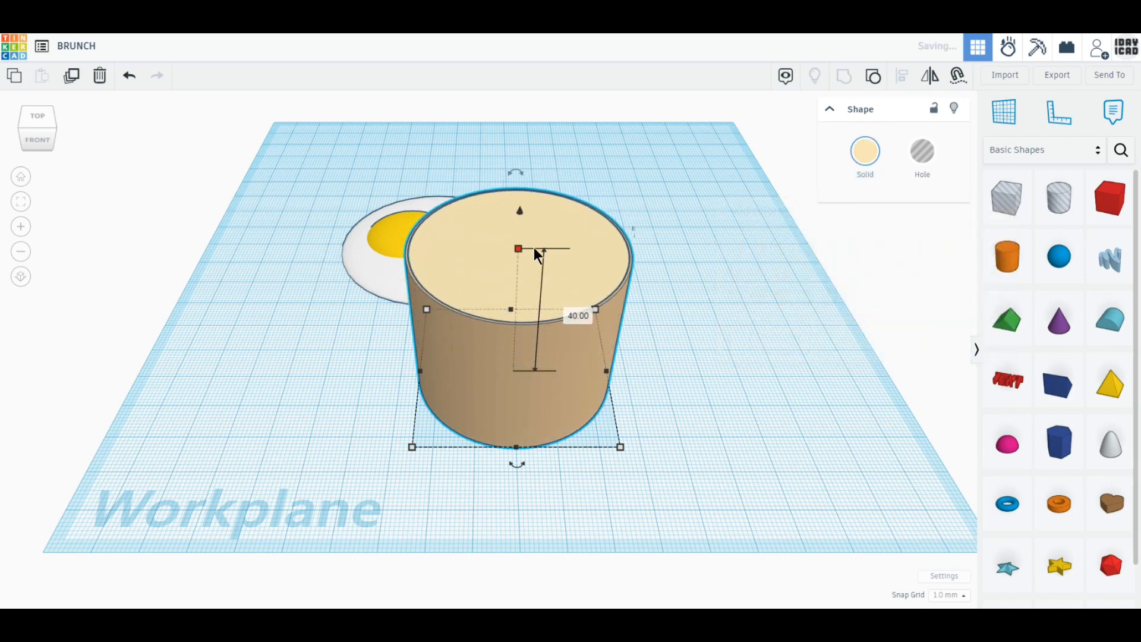
{"action": "mouse_move", "coordinate": [520, 173]}
{"action": "left_mouse_down"}
{"action": "mouse_move", "coordinate": [554, 182]}
{"action": "mouse_move", "coordinate": [522, 175]}
{"action": "left_mouse_up"}
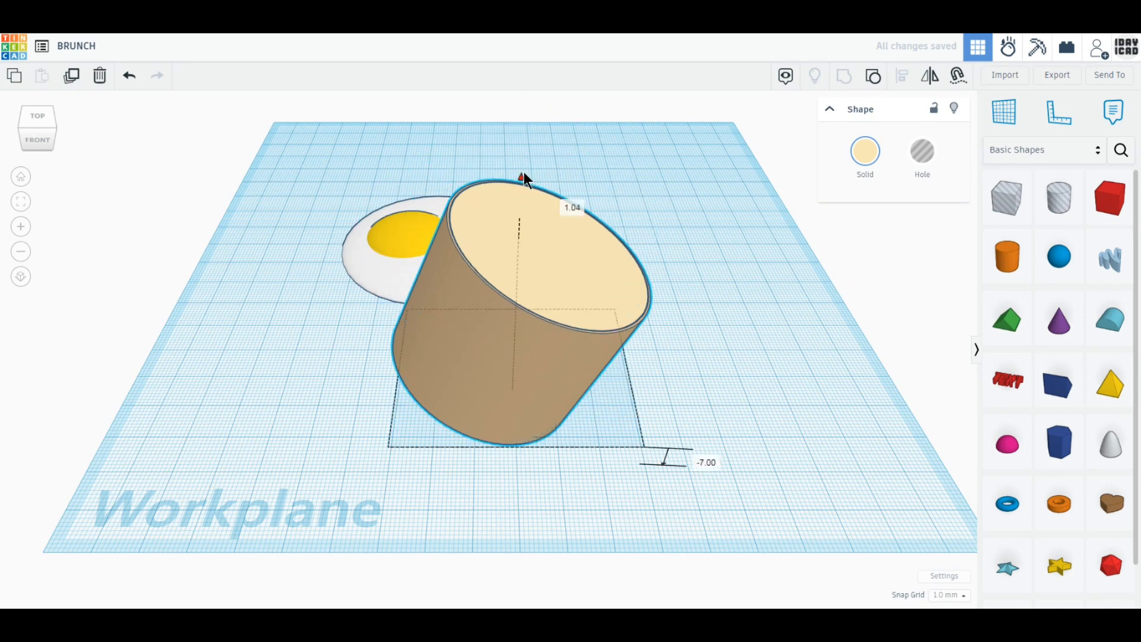
{"action": "left_click", "coordinate": [698, 461]}
{"action": "type", "text": "0"}
{"action": "key", "text": "Return"}
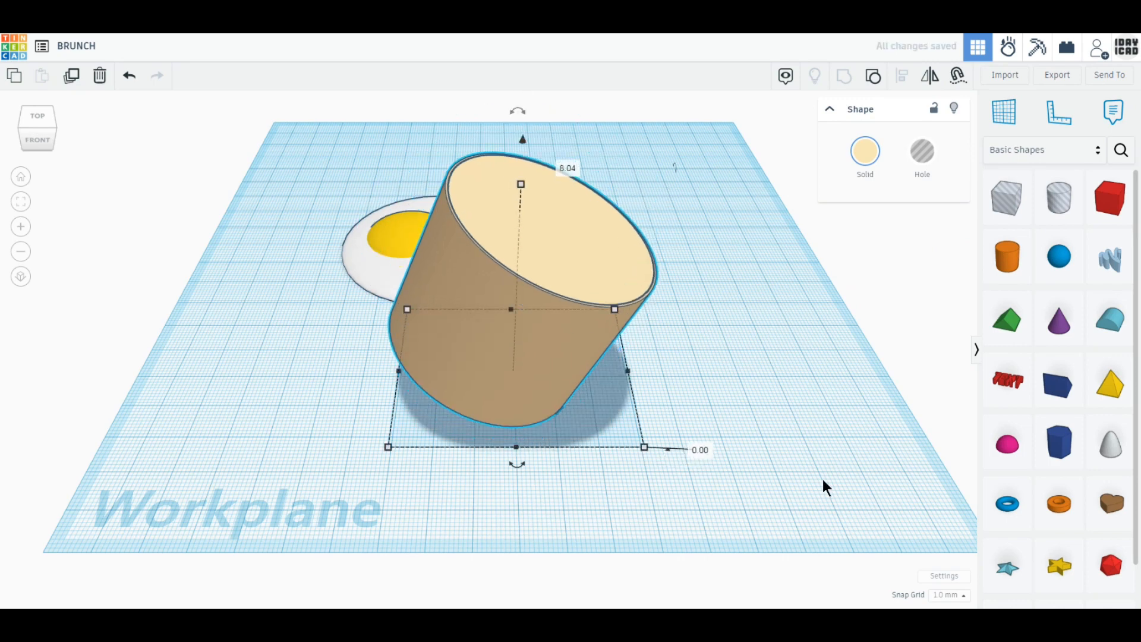
Add a box hole about 46 by 52 mm and move the tilted bread loaf over it
{"action": "left_click", "coordinate": [1026, 210]}
{"action": "left_click", "coordinate": [780, 428]}
{"action": "left_click_drag", "start_coordinate": [730, 387], "coordinate": [606, 302]}
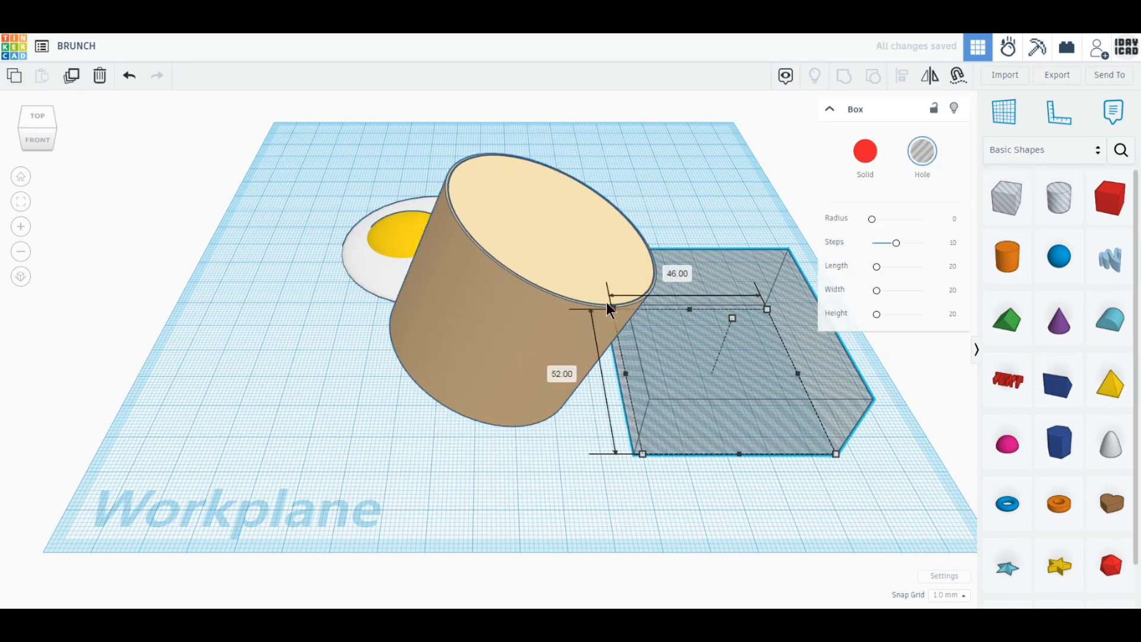
{"action": "left_click_drag", "start_coordinate": [509, 383], "coordinate": [752, 369]}
{"action": "middle_click_drag", "start_coordinate": [702, 515], "coordinate": [474, 520]}
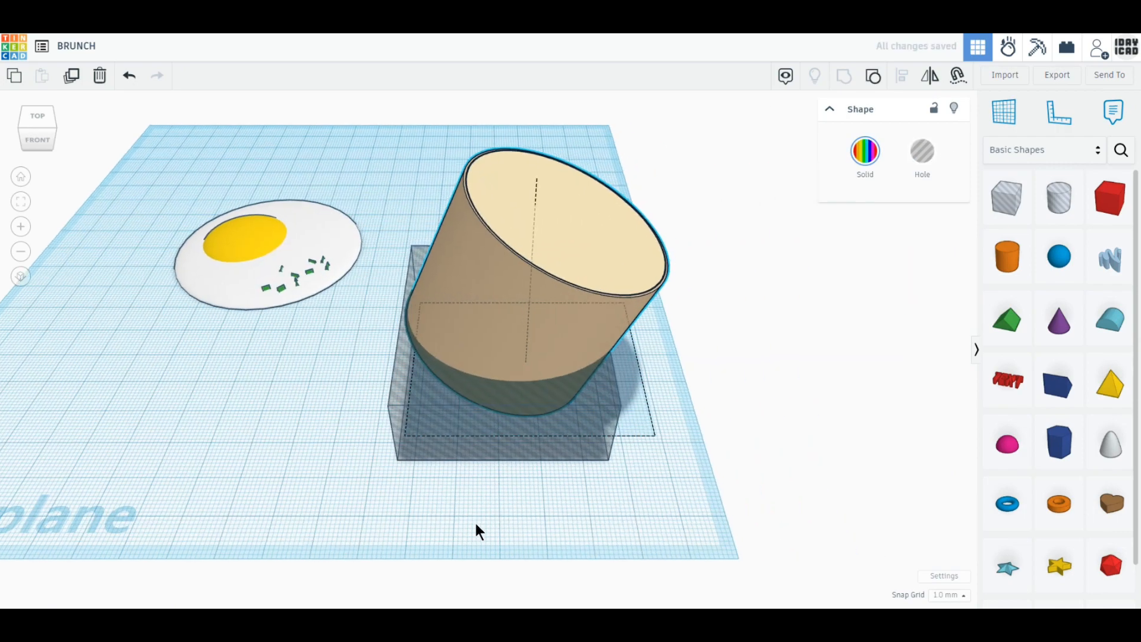
Widen the box hole to about 64 mm and shift the bread so its footprint lies inside the box
{"action": "left_click", "coordinate": [23, 279]}
{"action": "left_click", "coordinate": [592, 449]}
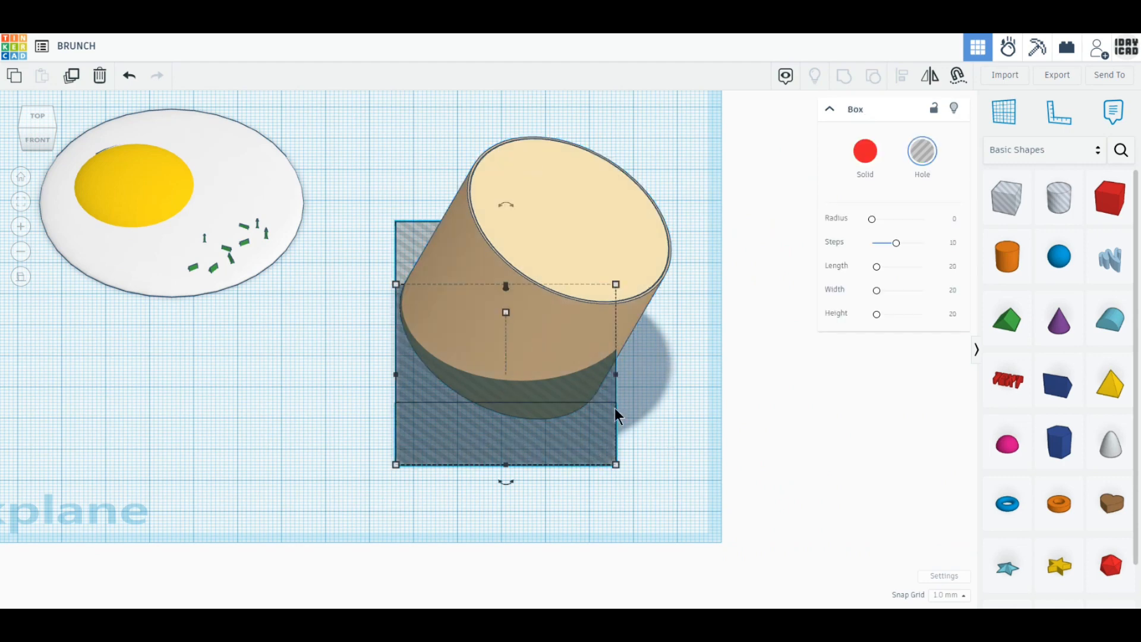
{"action": "left_click_drag", "start_coordinate": [616, 407], "coordinate": [681, 368]}
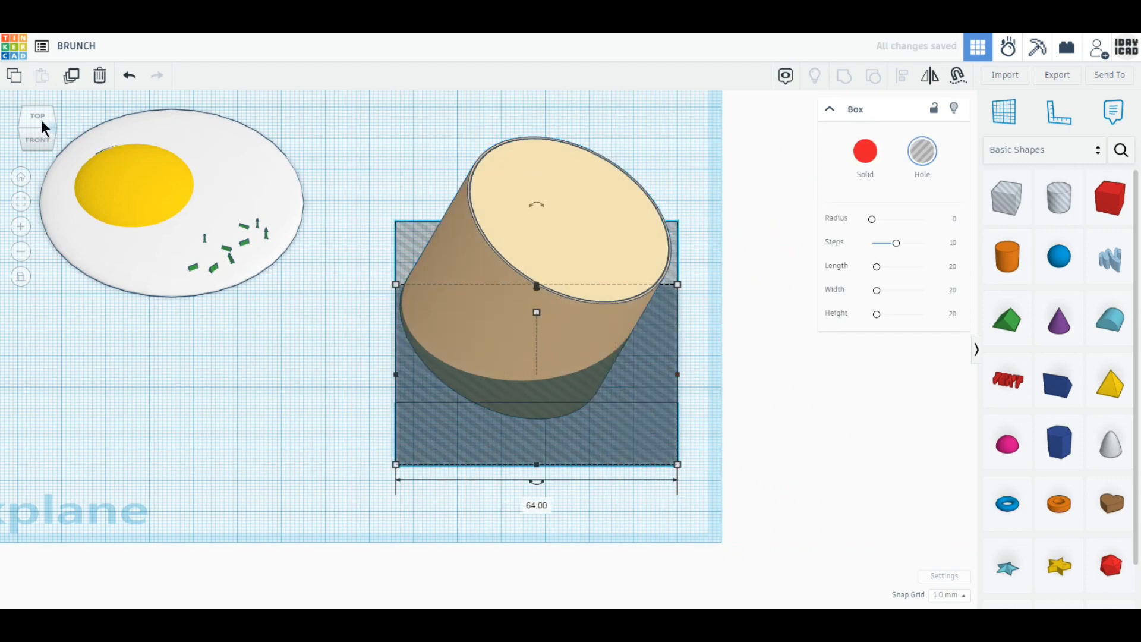
{"action": "left_click", "coordinate": [38, 119]}
{"action": "left_click", "coordinate": [618, 340]}
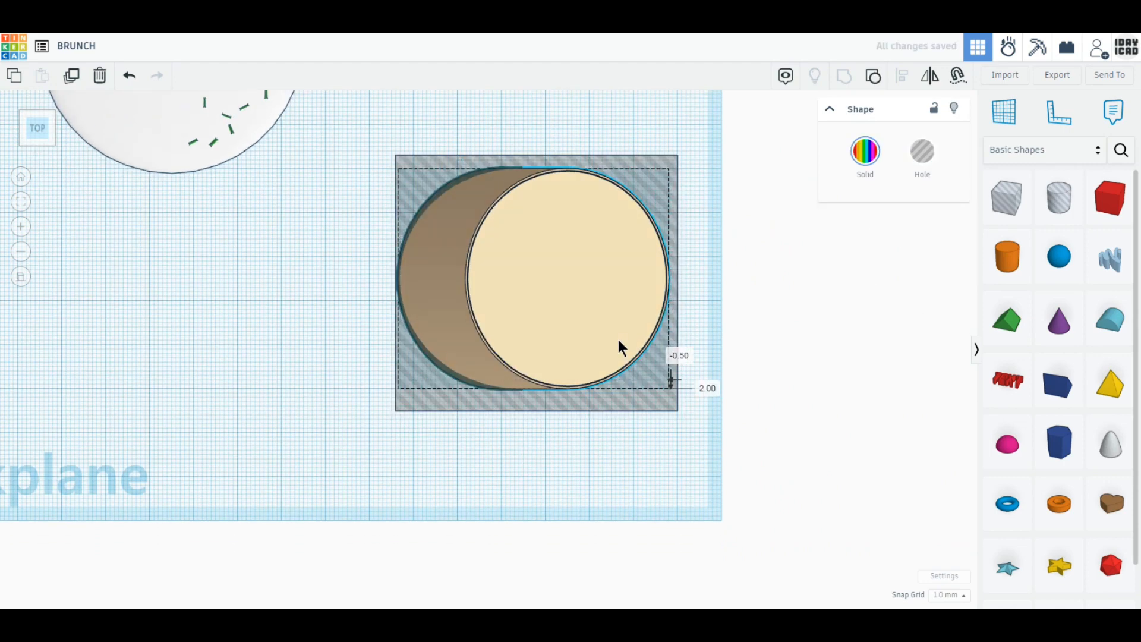
Set the tilted bread loaf's elevation above the workplane to 0 mm
{"action": "right_click_drag", "start_coordinate": [669, 455], "coordinate": [664, 405]}
{"action": "left_click", "coordinate": [665, 405]}
{"action": "left_click", "coordinate": [582, 240]}
{"action": "left_click_drag", "start_coordinate": [539, 178], "coordinate": [539, 172]}
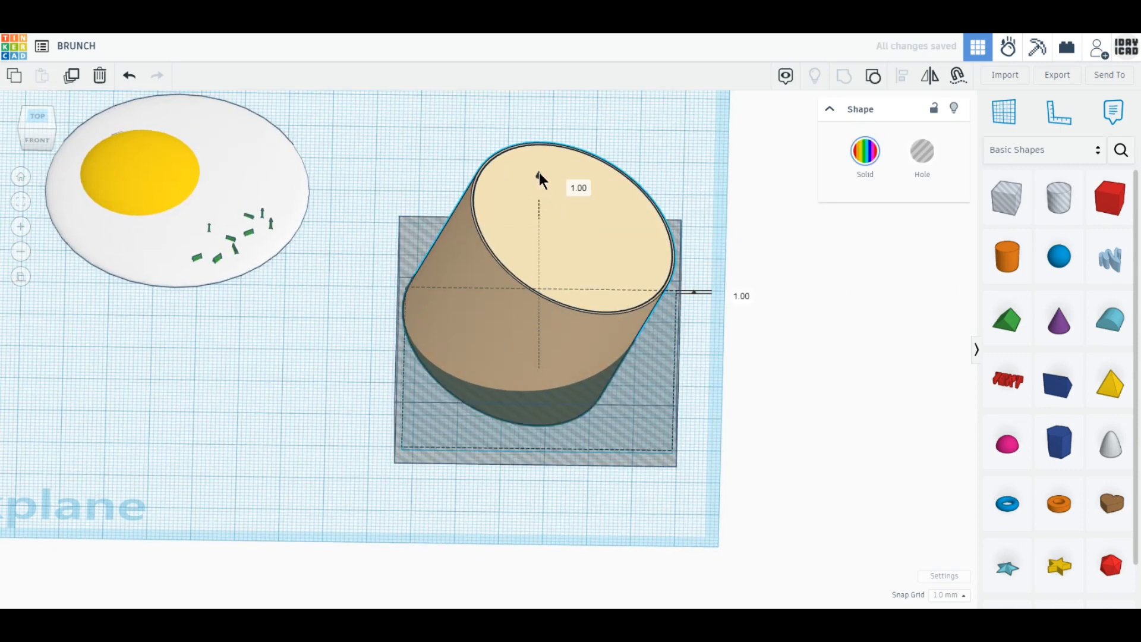
{"action": "left_click", "coordinate": [741, 295]}
{"action": "type", "text": "0"}
{"action": "key", "text": "Return"}
Duplicate the box hole, raise the copy over the bread's upper end and group all three shapes to cut both ends flat
{"action": "left_click", "coordinate": [631, 406]}
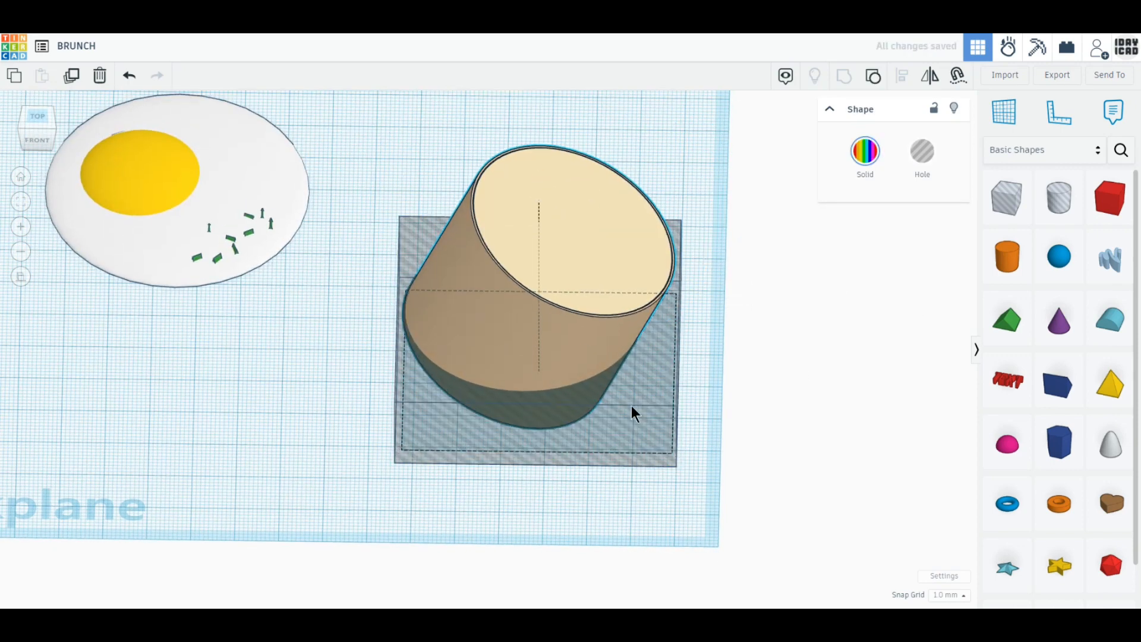
{"action": "left_click", "coordinate": [73, 76]}
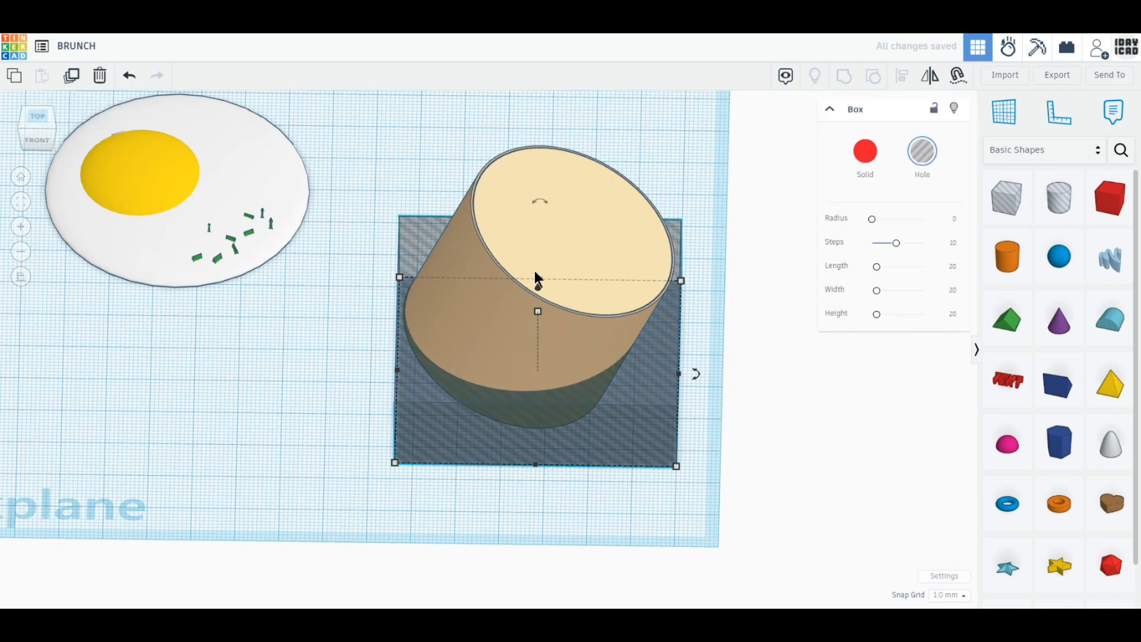
{"action": "left_click_drag", "start_coordinate": [538, 284], "coordinate": [536, 177]}
{"action": "left_click_drag", "start_coordinate": [512, 243], "coordinate": [511, 240]}
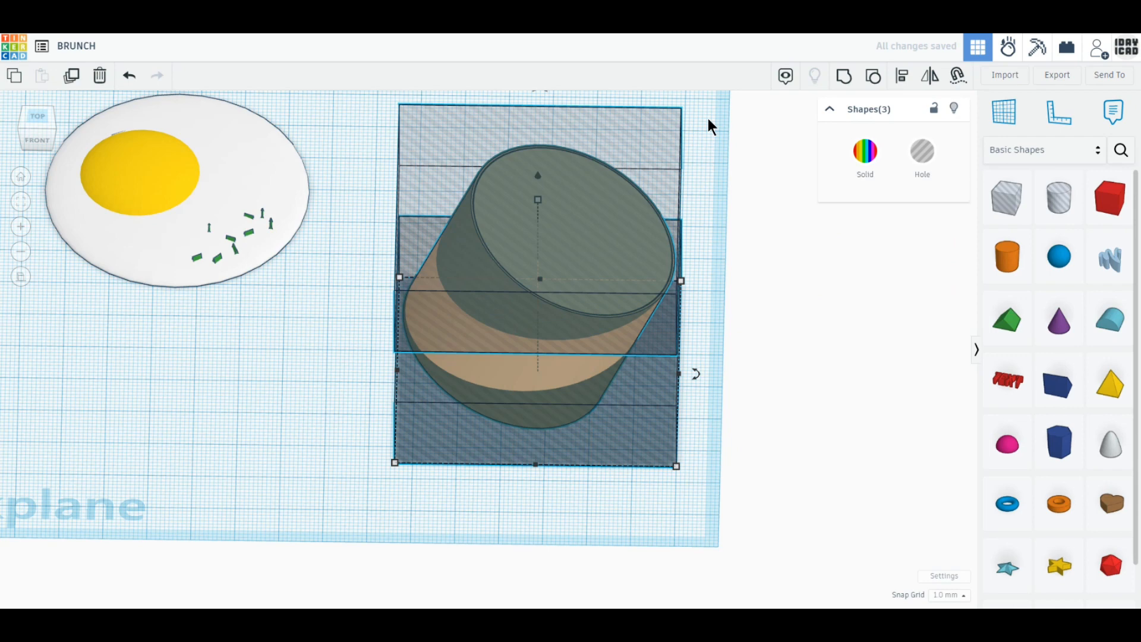
{"action": "left_click", "coordinate": [839, 80]}
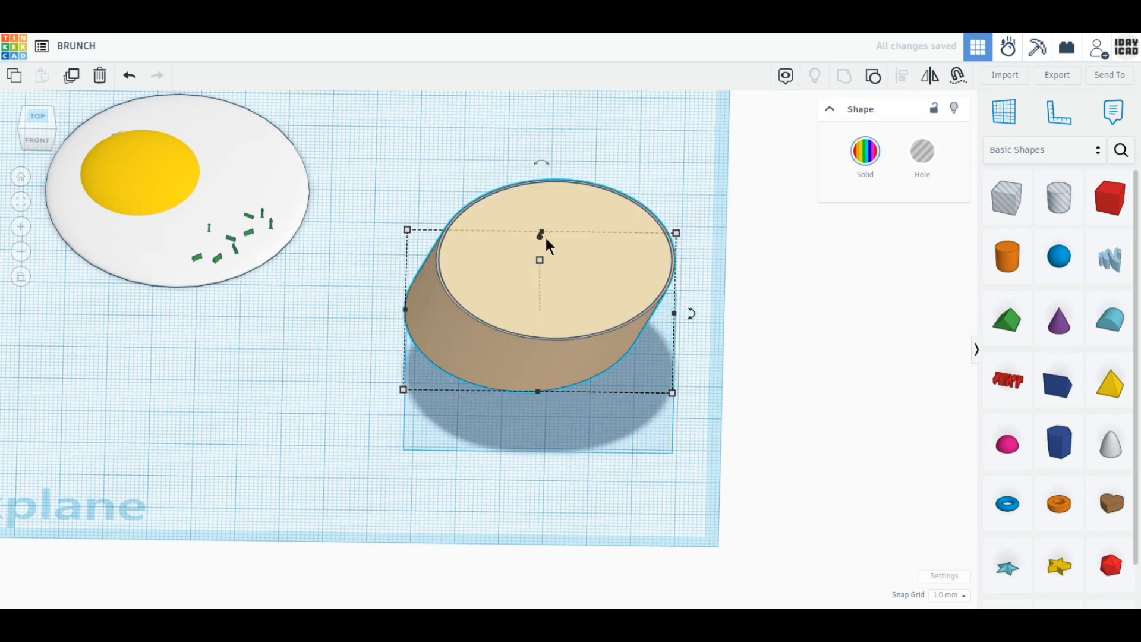
Lower the cut bread piece onto the workplane by setting its elevation to 0 mm
{"action": "left_click", "coordinate": [541, 236]}
{"action": "left_click", "coordinate": [734, 268]}
{"action": "type", "text": "0"}
{"action": "key", "text": "Return"}
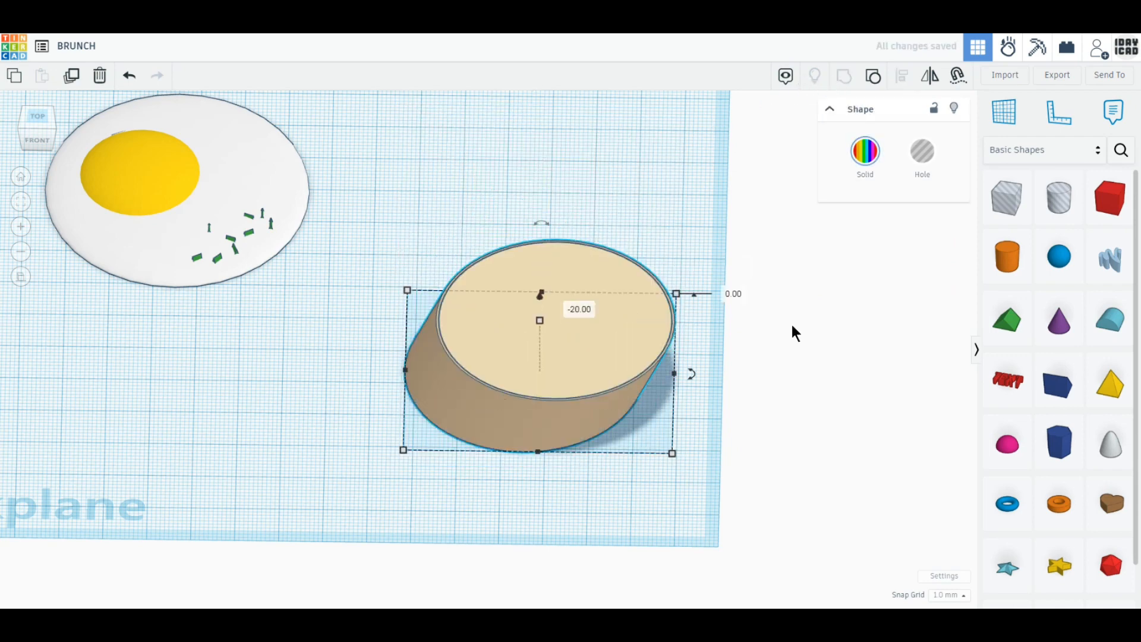
{"action": "left_click", "coordinate": [696, 349]}
Add another box hole about 84 by 31 mm over the front half of the bread piece
{"action": "left_click", "coordinate": [1005, 203]}
{"action": "left_click", "coordinate": [739, 430]}
{"action": "right_click_drag", "start_coordinate": [589, 423], "coordinate": [582, 465]}
{"action": "left_click_drag", "start_coordinate": [694, 442], "coordinate": [561, 476]}
{"action": "left_click_drag", "start_coordinate": [651, 395], "coordinate": [707, 473]}
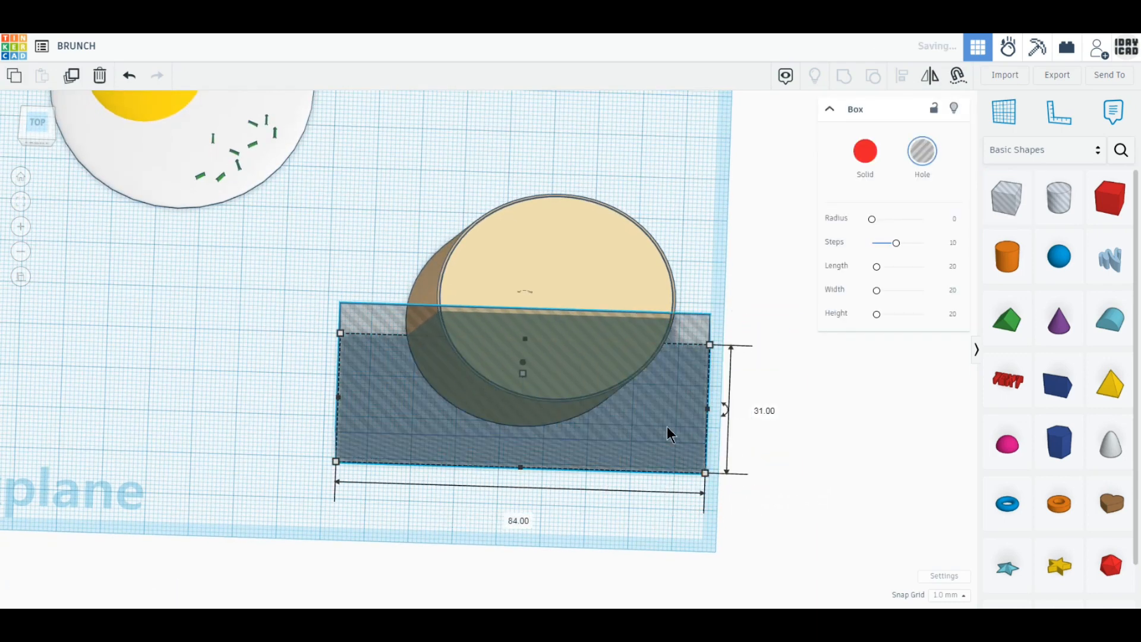
Move the box hole slightly back and group it with the bread to cut off the front half
{"action": "left_click_drag", "start_coordinate": [667, 426], "coordinate": [668, 415]}
{"action": "left_click", "coordinate": [527, 283], "text": "shift"}
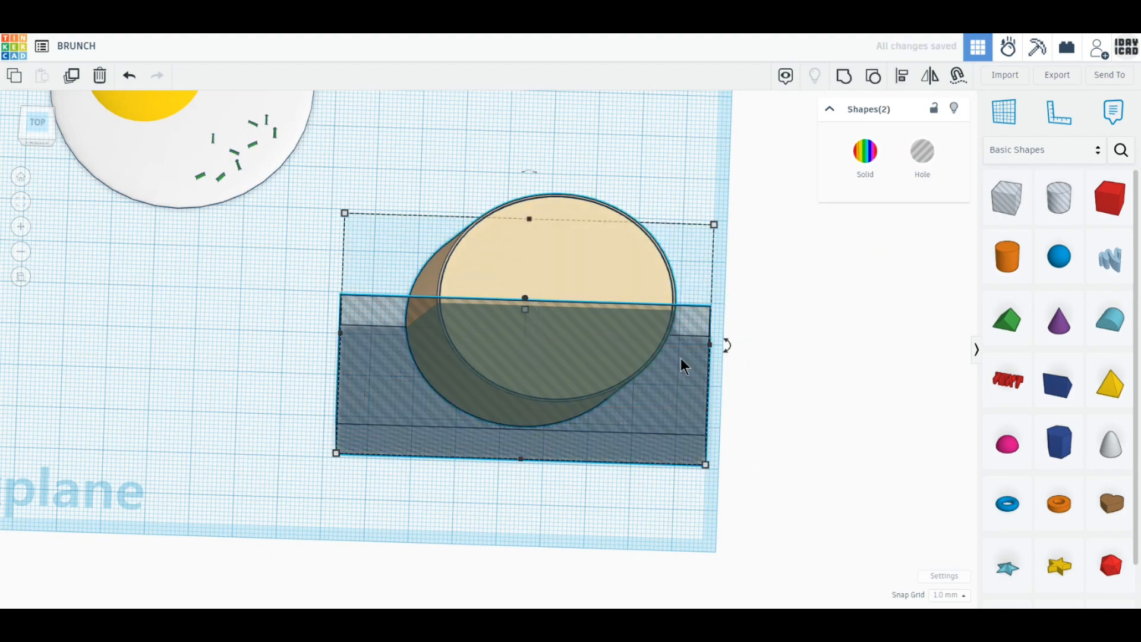
{"action": "left_click", "coordinate": [842, 76]}
Move the half bread slice back about 53 mm beside the egg and place a duplicate in front of it
{"action": "middle_click_drag", "start_coordinate": [417, 372], "coordinate": [520, 446]}
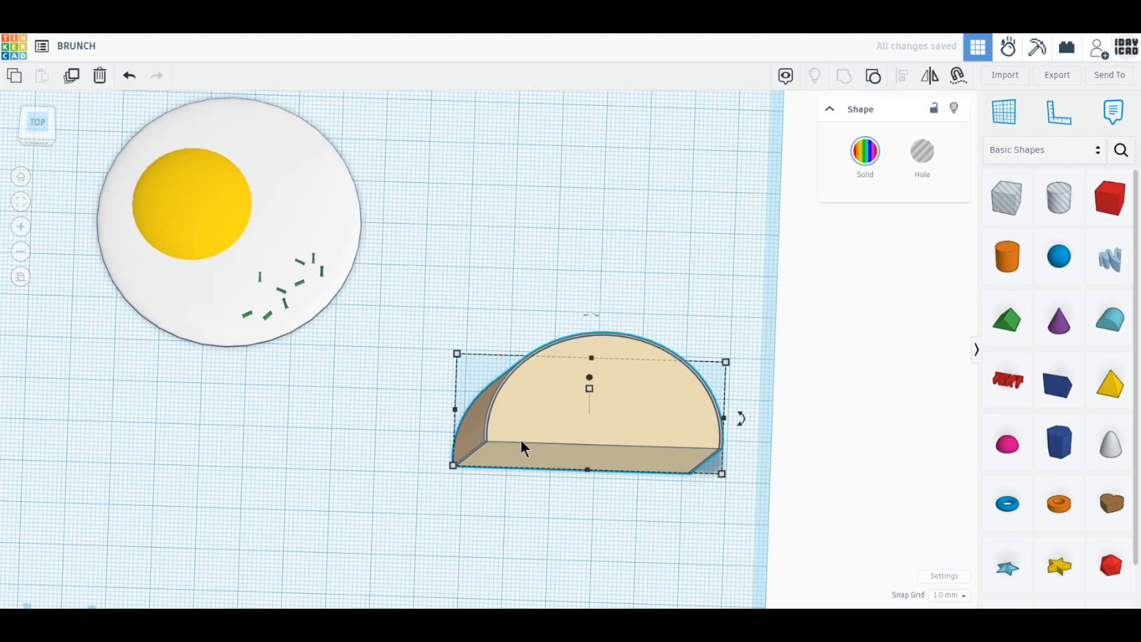
{"action": "left_click_drag", "start_coordinate": [520, 446], "coordinate": [446, 222]}
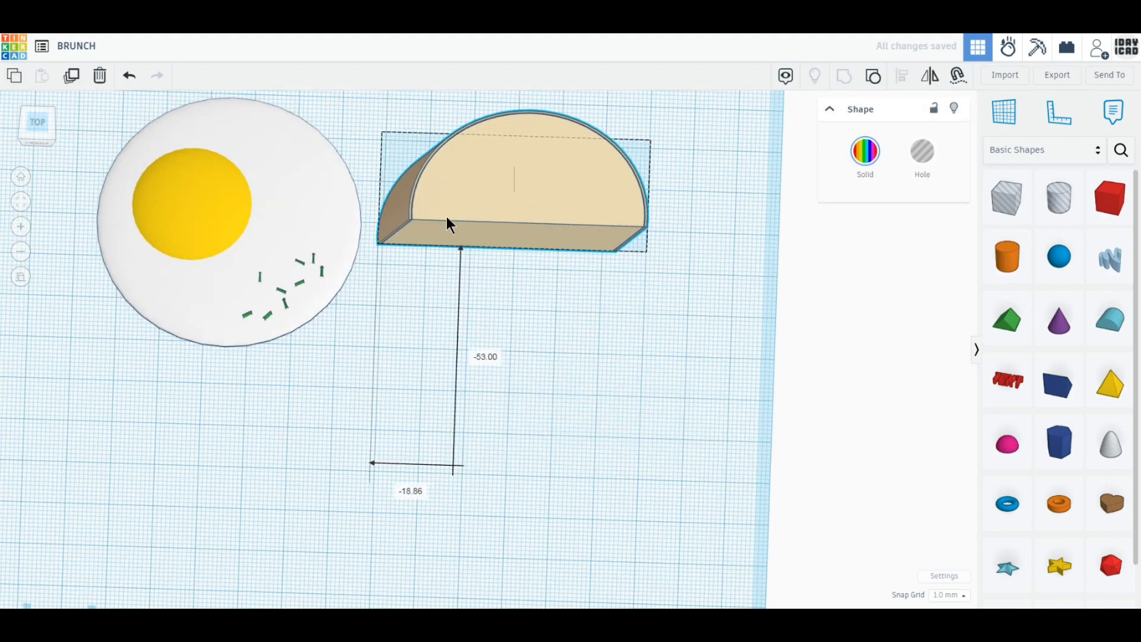
{"action": "left_click", "coordinate": [75, 79]}
{"action": "left_click_drag", "start_coordinate": [575, 234], "coordinate": [566, 351]}
Rotate the rear bread slice 22.5° clockwise on the workplane and move it back about 5 mm
{"action": "left_click", "coordinate": [590, 190]}
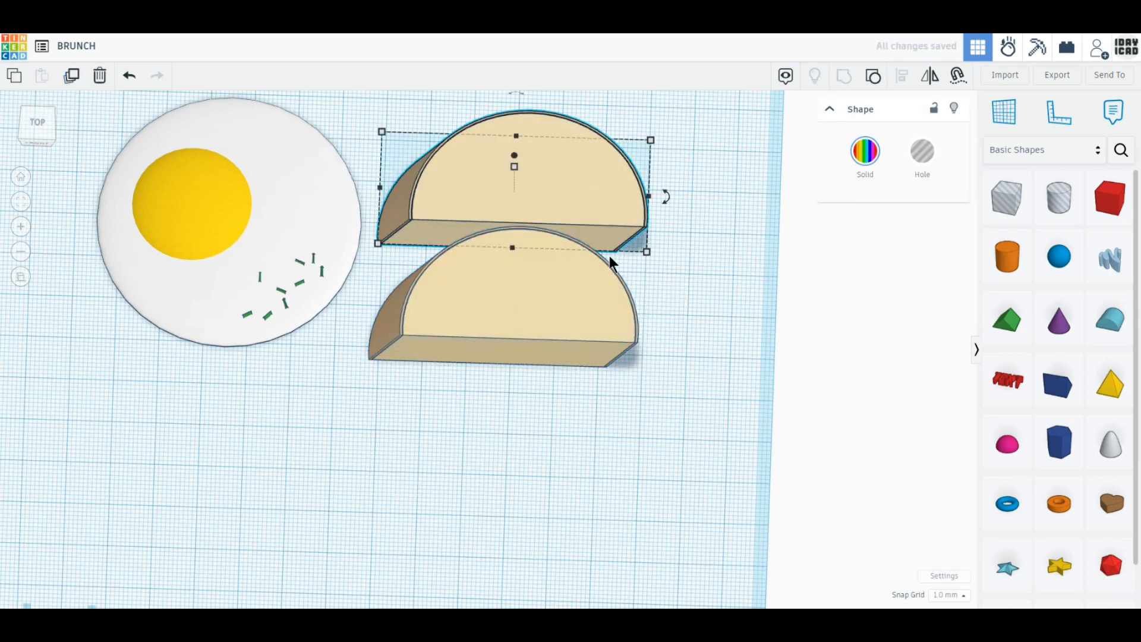
{"action": "left_click_drag", "start_coordinate": [665, 198], "coordinate": [661, 254]}
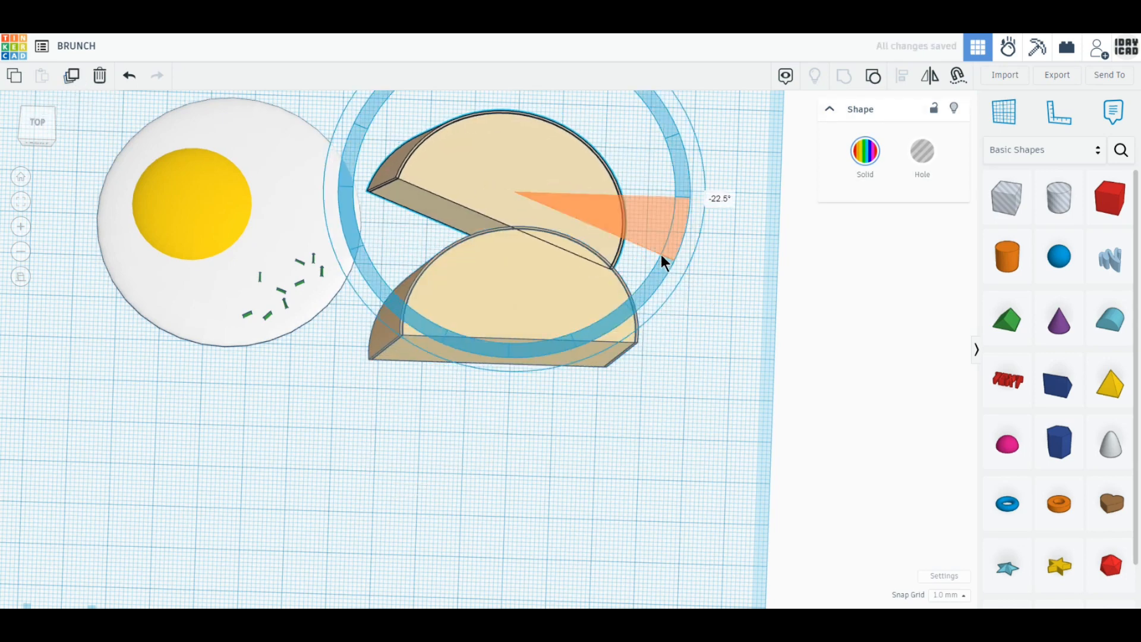
{"action": "mouse_move", "coordinate": [475, 174]}
{"action": "left_mouse_down"}
{"action": "mouse_move", "coordinate": [517, 167]}
{"action": "mouse_move", "coordinate": [475, 151]}
{"action": "left_mouse_up"}
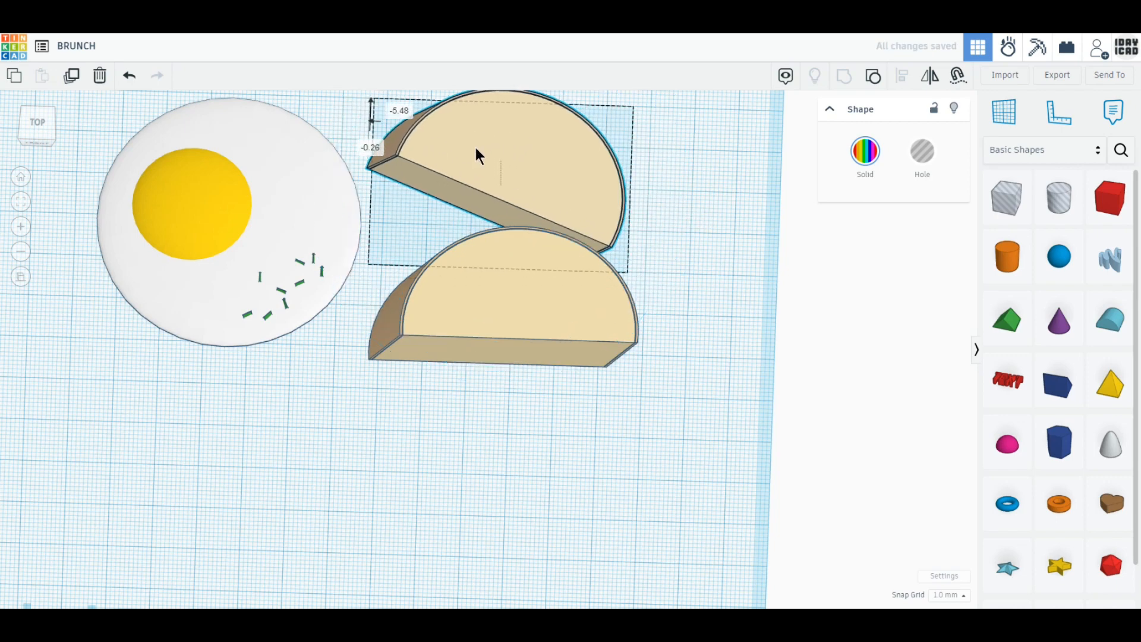
{"action": "left_click", "coordinate": [703, 319]}
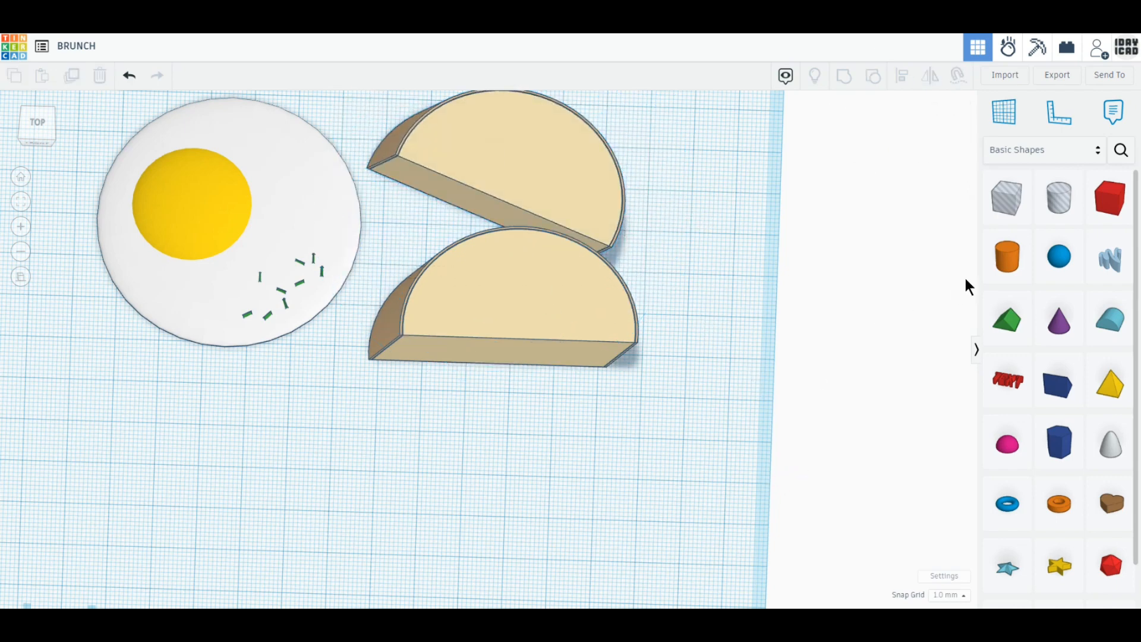
Place a small flat cylinder in front of the bread and size it 6 mm wide and 4 mm deep
{"action": "left_click_drag", "start_coordinate": [1007, 257], "coordinate": [629, 475]}
{"action": "left_click_drag", "start_coordinate": [675, 524], "coordinate": [602, 461]}
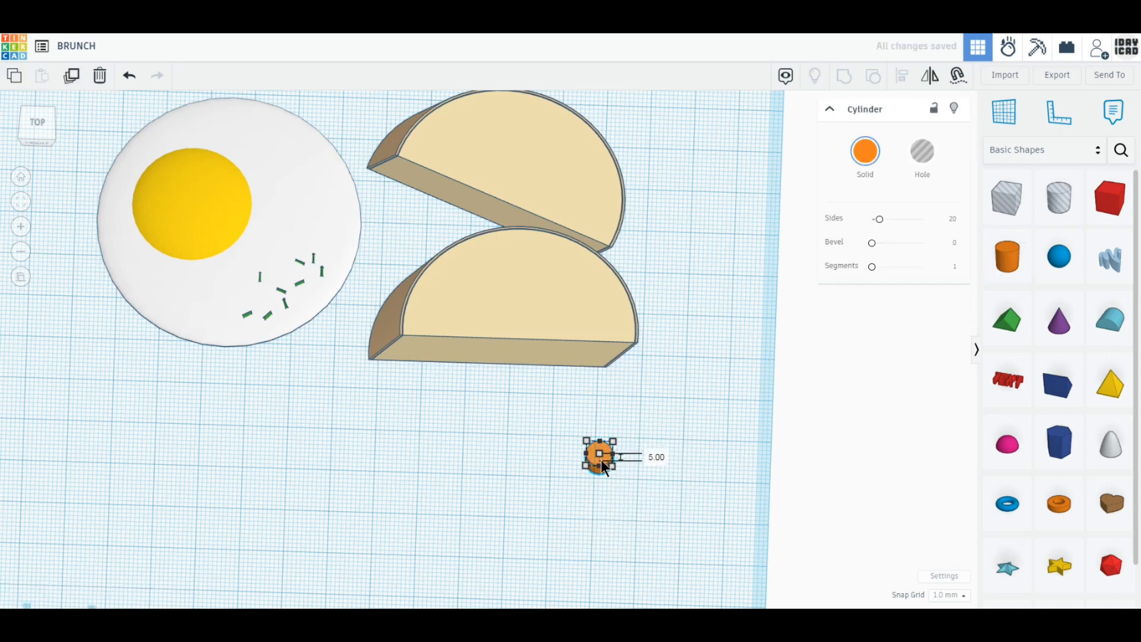
{"action": "right_click_drag", "start_coordinate": [600, 457], "coordinate": [600, 495]}
{"action": "left_click", "coordinate": [656, 494]}
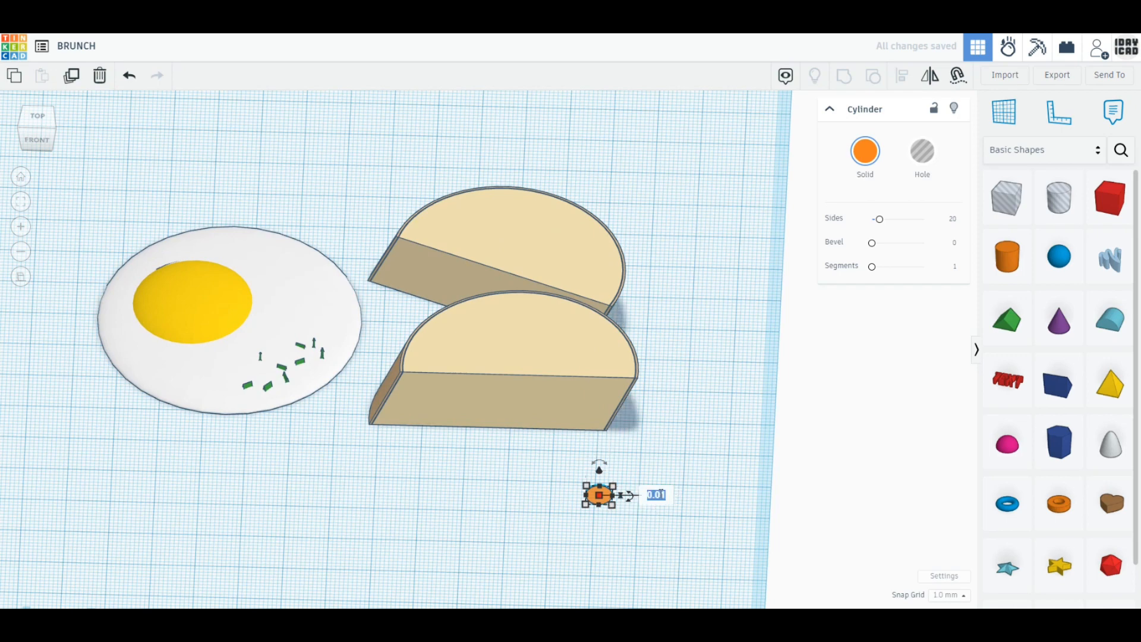
{"action": "type", "text": "4"}
{"action": "key", "text": "Return"}
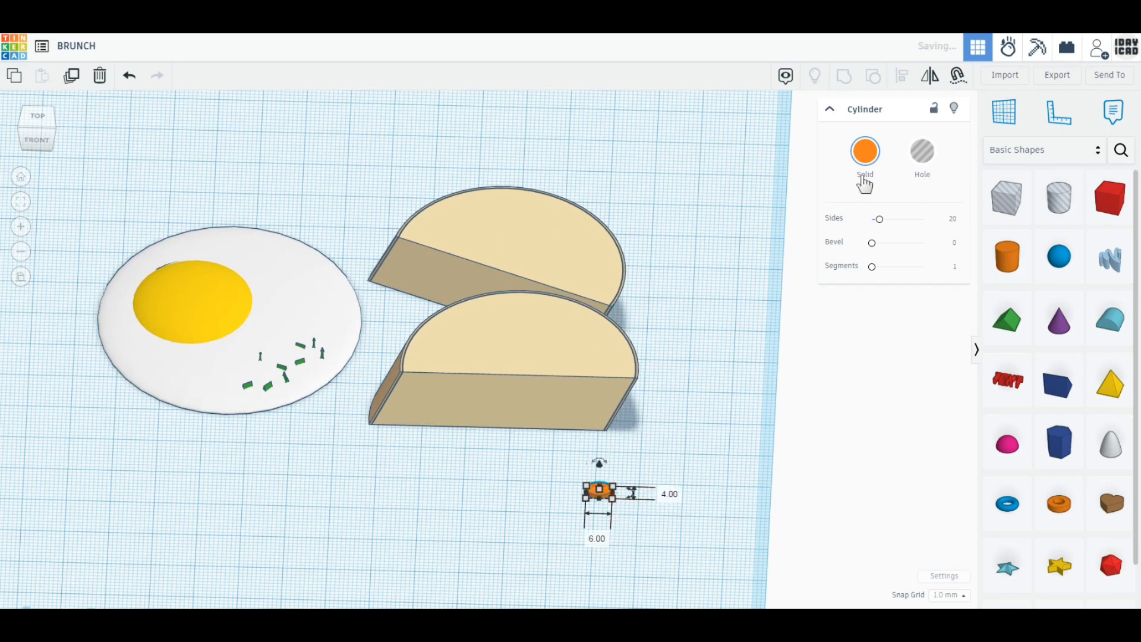
Colour the small cylinder light tan, reduce its height to 0.5 mm and set its sides to 64
{"action": "left_click", "coordinate": [865, 152]}
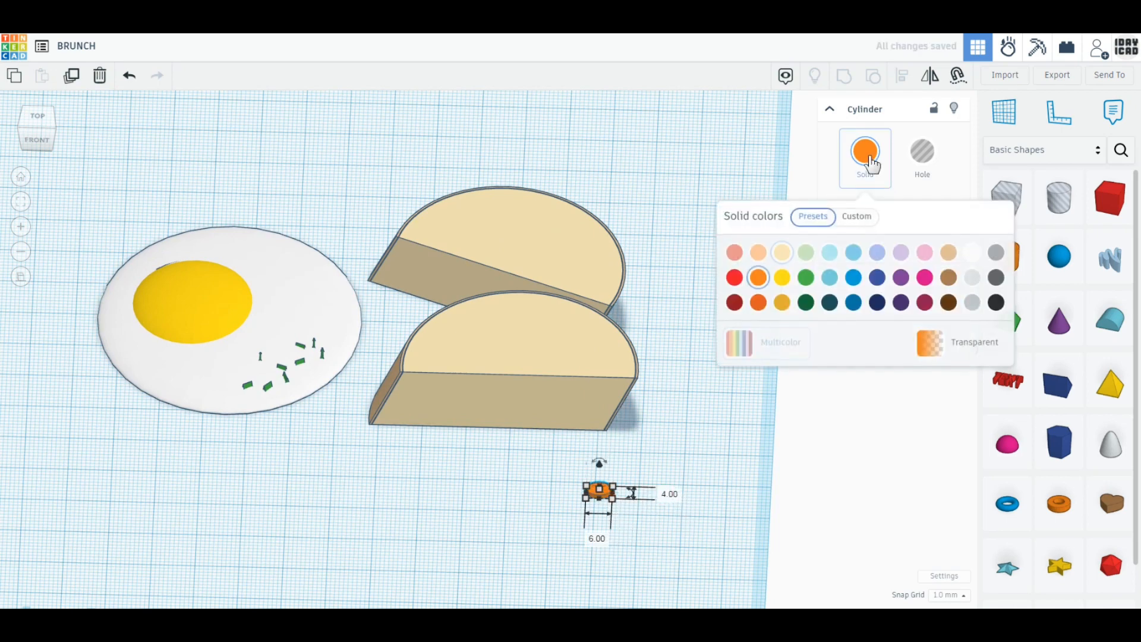
{"action": "left_click", "coordinate": [948, 252]}
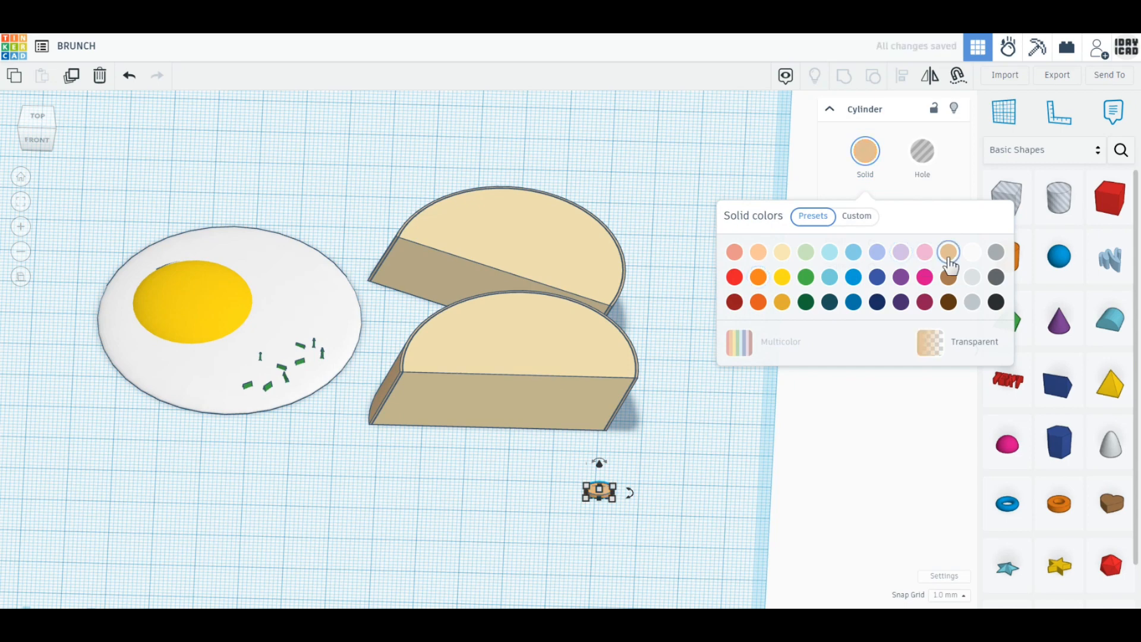
{"action": "left_click", "coordinate": [599, 489]}
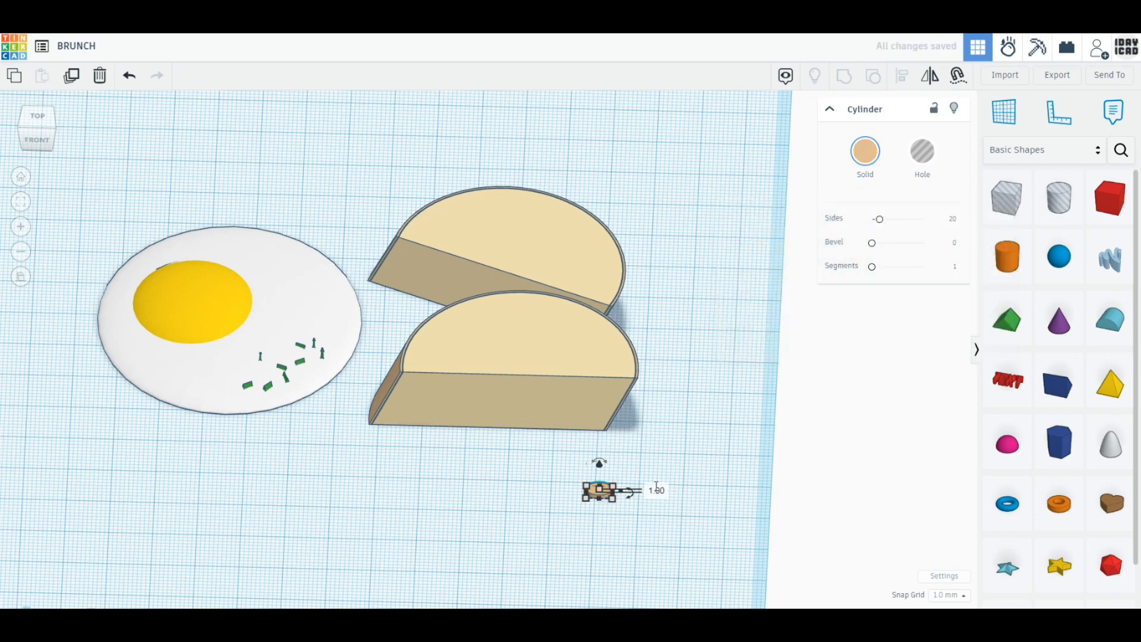
{"action": "left_click_drag", "start_coordinate": [882, 221], "coordinate": [968, 224]}
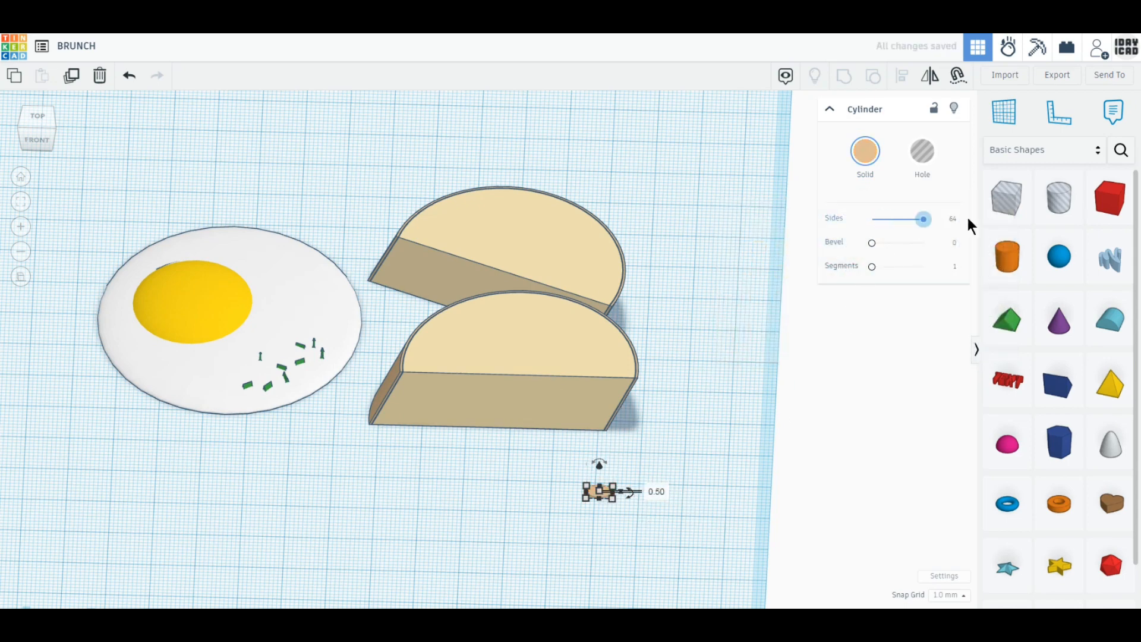
Move the tan disc onto the top face of the front bread slice, about 17 mm above the workplane
{"action": "left_click_drag", "start_coordinate": [599, 463], "coordinate": [561, 326]}
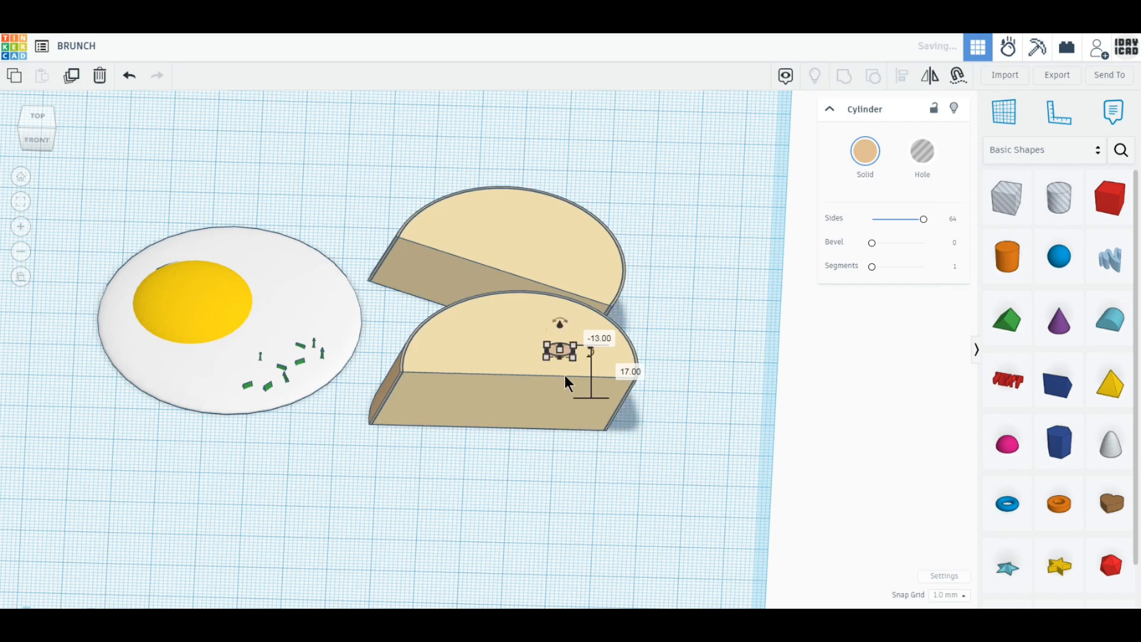
{"action": "left_click", "coordinate": [643, 402]}
Duplicate the tan disc repeatedly and spread the copies over the top faces of both bread slices
{"action": "scroll", "coordinate": [565, 407], "scroll_direction": "up", "scroll_amount": 3}
{"action": "scroll", "coordinate": [542, 402], "scroll_direction": "down", "scroll_amount": 3}
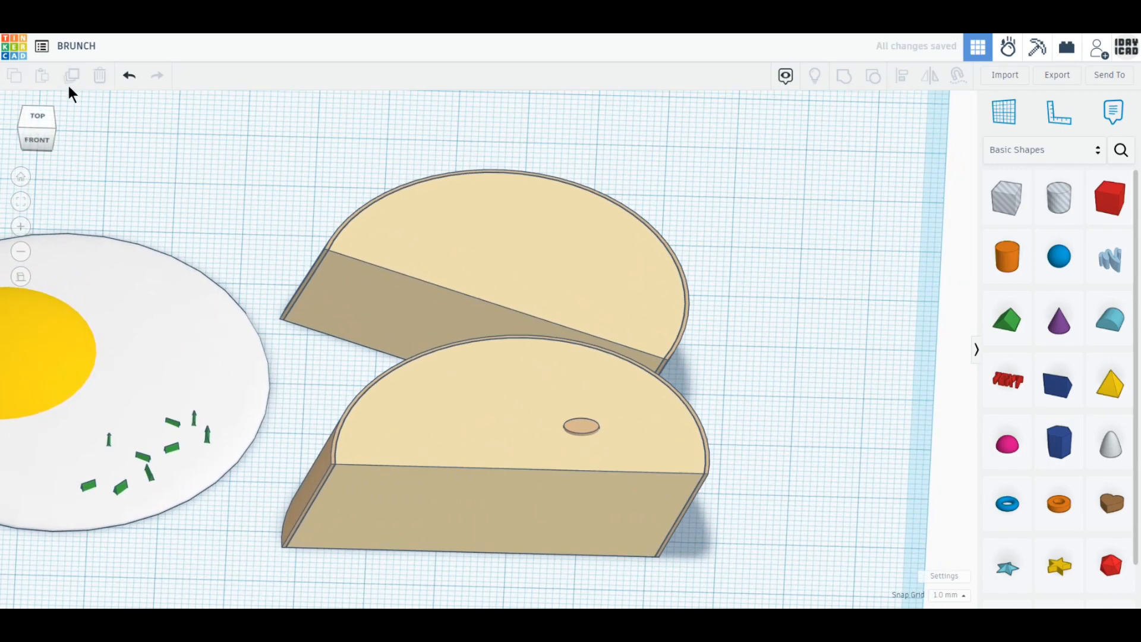
{"action": "left_click", "coordinate": [576, 426]}
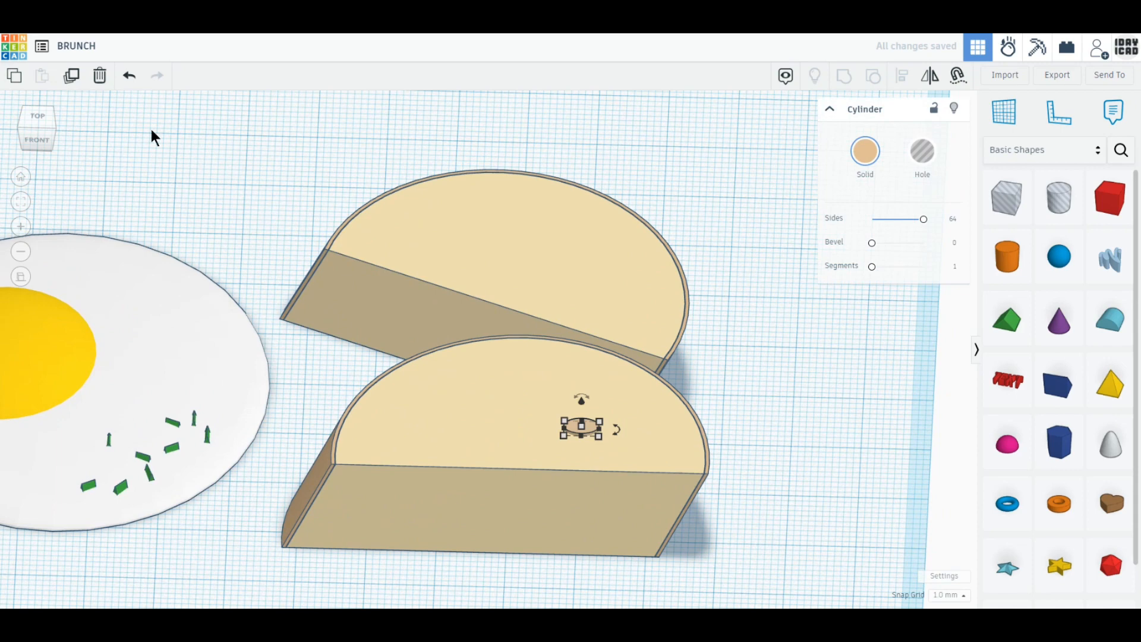
{"action": "left_click", "coordinate": [71, 76]}
{"action": "left_click", "coordinate": [72, 76]}
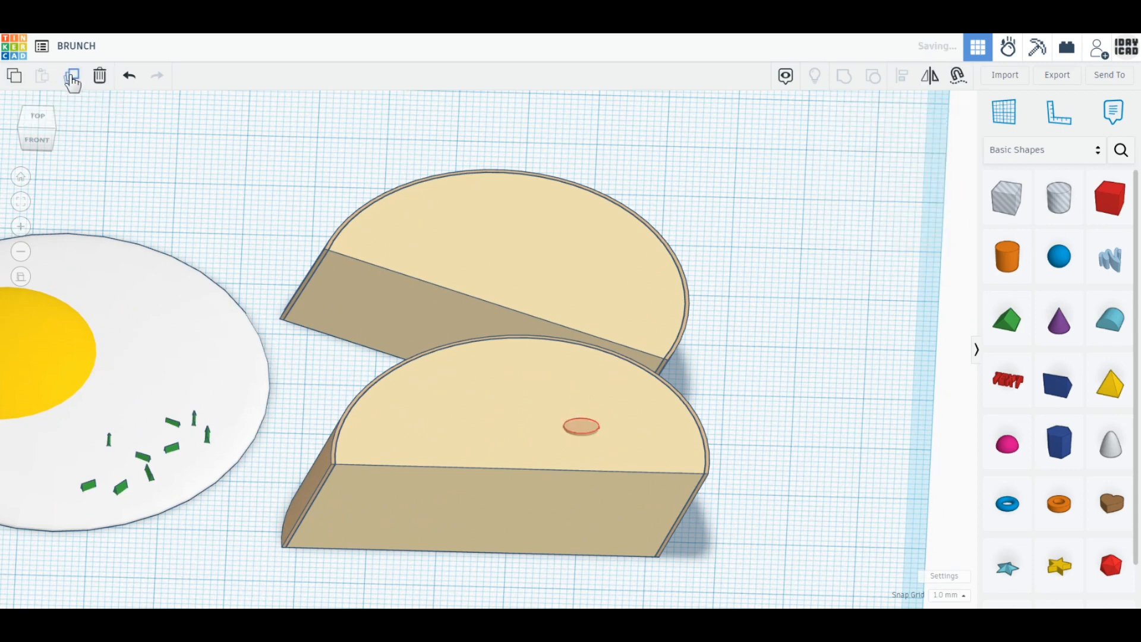
{"action": "left_click", "coordinate": [71, 76]}
{"action": "left_click_drag", "start_coordinate": [597, 424], "coordinate": [426, 428]}
{"action": "left_click", "coordinate": [587, 427]}
{"action": "left_click_drag", "start_coordinate": [585, 425], "coordinate": [491, 254]}
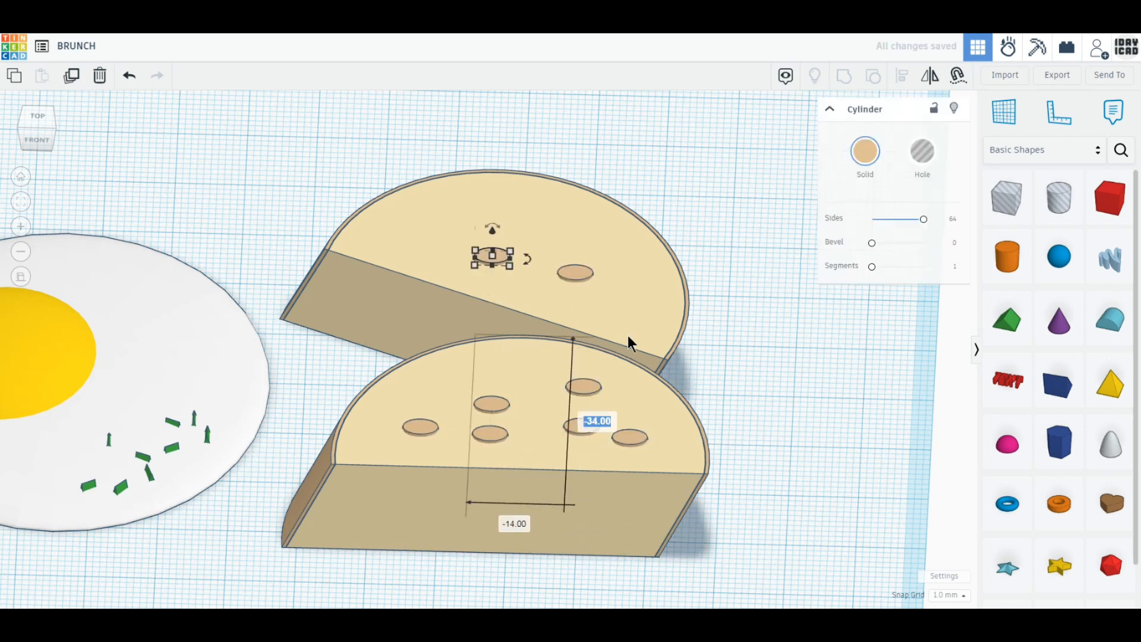
Reposition the discs on the front bread slice so its six spots are spread more evenly
{"action": "left_click", "coordinate": [606, 439]}
{"action": "left_click_drag", "start_coordinate": [584, 425], "coordinate": [553, 437]}
{"action": "left_click", "coordinate": [512, 435]}
{"action": "left_click_drag", "start_coordinate": [495, 406], "coordinate": [484, 376]}
{"action": "left_click_drag", "start_coordinate": [495, 435], "coordinate": [503, 415]}
Rotate four of the rear bread slice's spots to varied angles, turning the one nearest the right end about 46°
{"action": "left_click", "coordinate": [575, 271]}
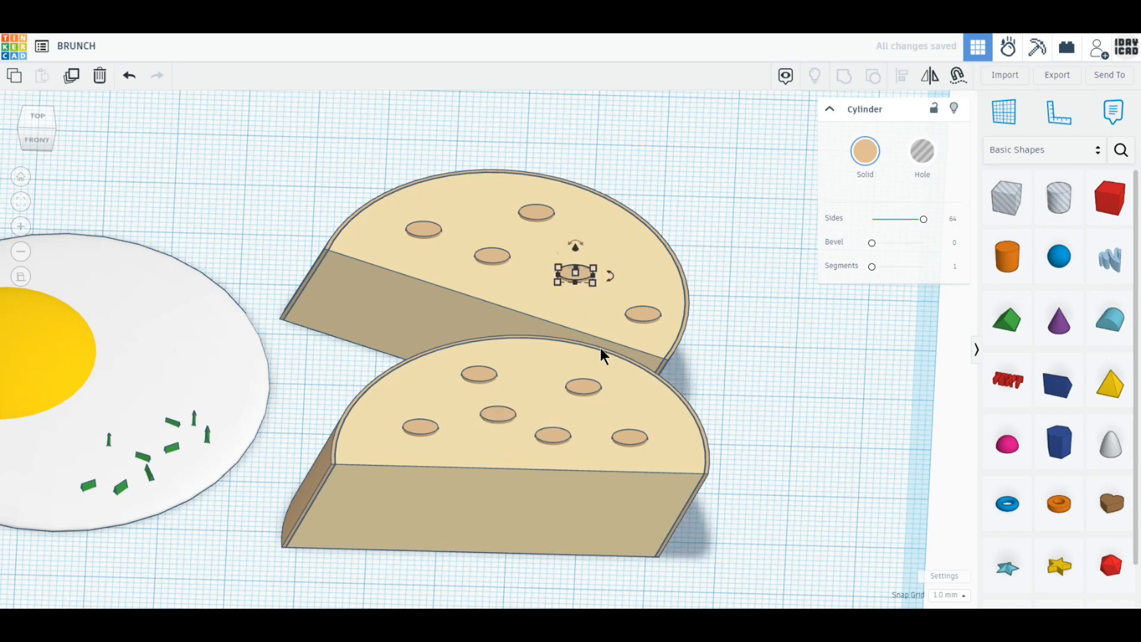
{"action": "left_click_drag", "start_coordinate": [605, 274], "coordinate": [700, 289]}
{"action": "left_click", "coordinate": [646, 315]}
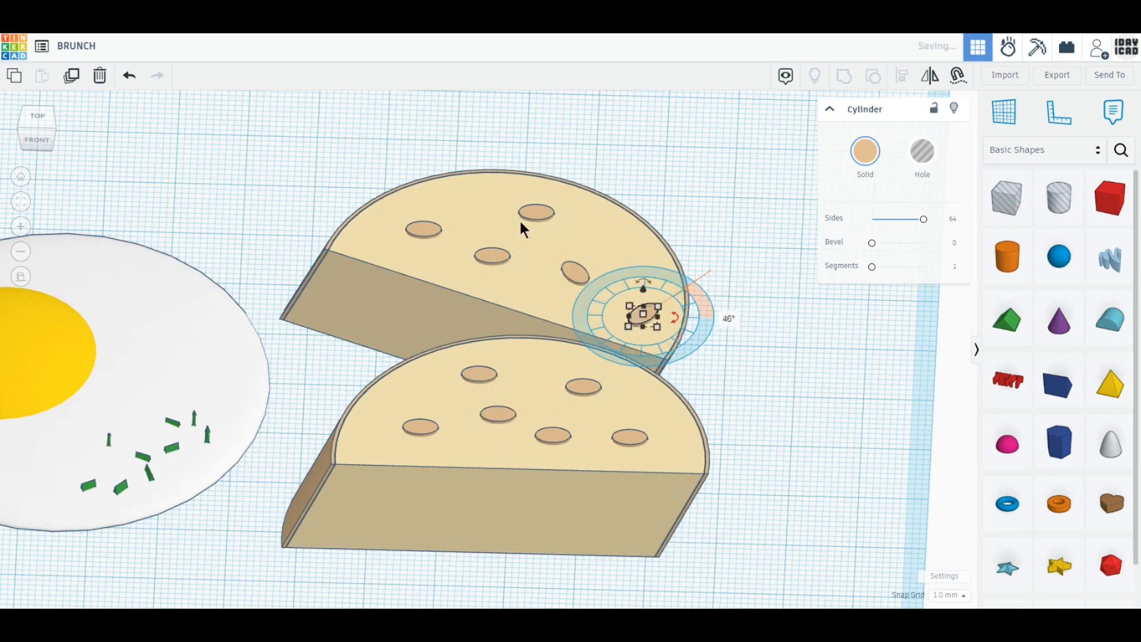
{"action": "left_click", "coordinate": [530, 213]}
{"action": "left_click_drag", "start_coordinate": [573, 217], "coordinate": [576, 242]}
{"action": "left_click", "coordinate": [427, 229]}
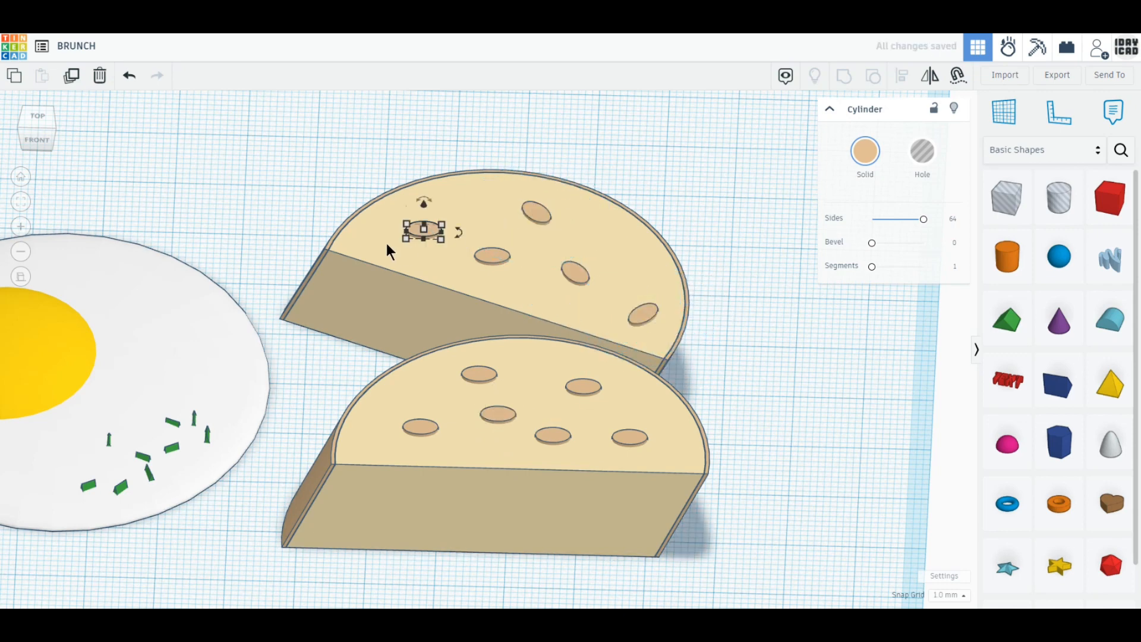
{"action": "left_click_drag", "start_coordinate": [454, 232], "coordinate": [445, 193]}
Rotate the front bread slice's spots to varied angles, turning the one nearest the right end about 37°
{"action": "left_click", "coordinate": [420, 427]}
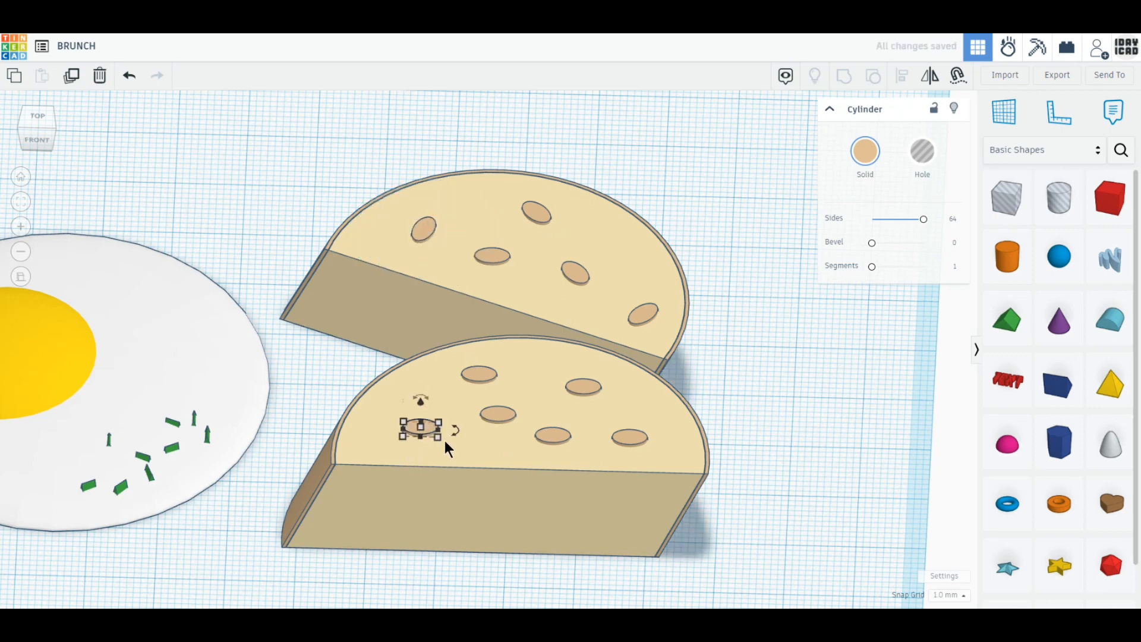
{"action": "left_click_drag", "start_coordinate": [452, 428], "coordinate": [525, 364]}
{"action": "left_click", "coordinate": [479, 373]}
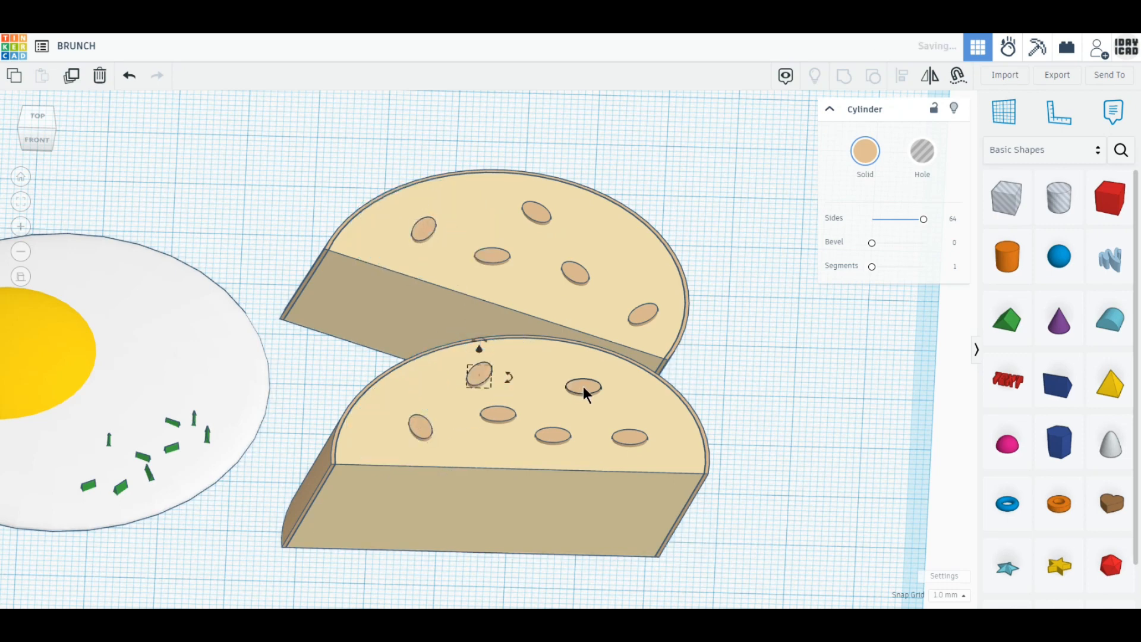
{"action": "left_click", "coordinate": [583, 386]}
{"action": "left_click_drag", "start_coordinate": [615, 390], "coordinate": [779, 409]}
{"action": "left_click", "coordinate": [553, 435]}
{"action": "left_click", "coordinate": [624, 433]}
{"action": "left_click", "coordinate": [626, 436]}
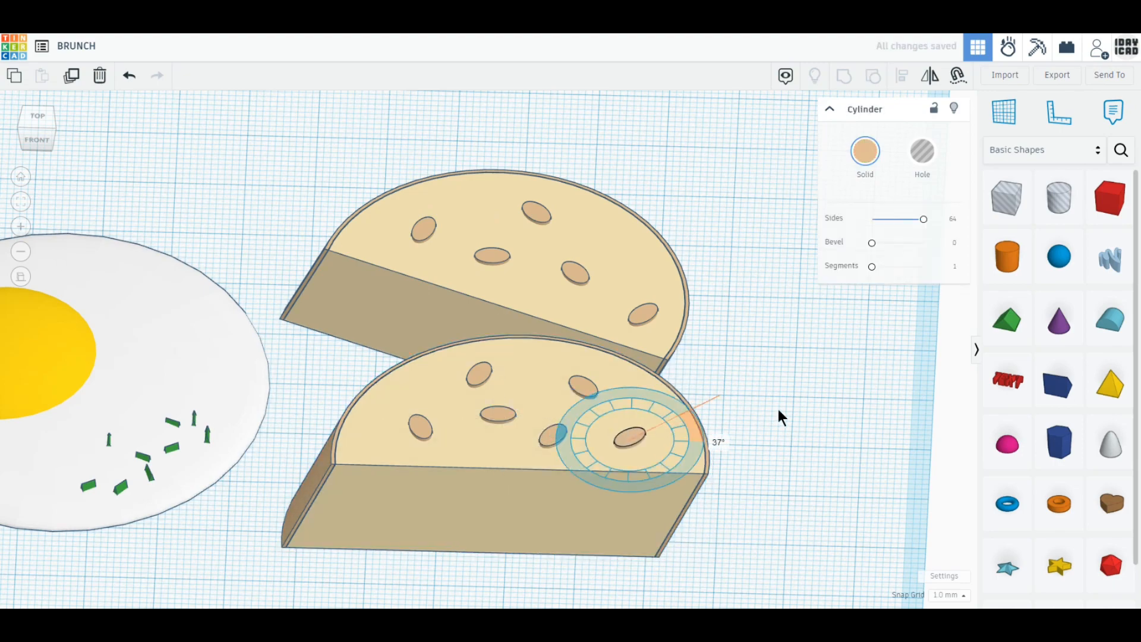
{"action": "left_click", "coordinate": [776, 406]}
Place a cylinder in front of the bread, flatten it to about 3 mm high and set its sides to 64
{"action": "scroll", "coordinate": [776, 406], "scroll_direction": "down", "scroll_amount": 3}
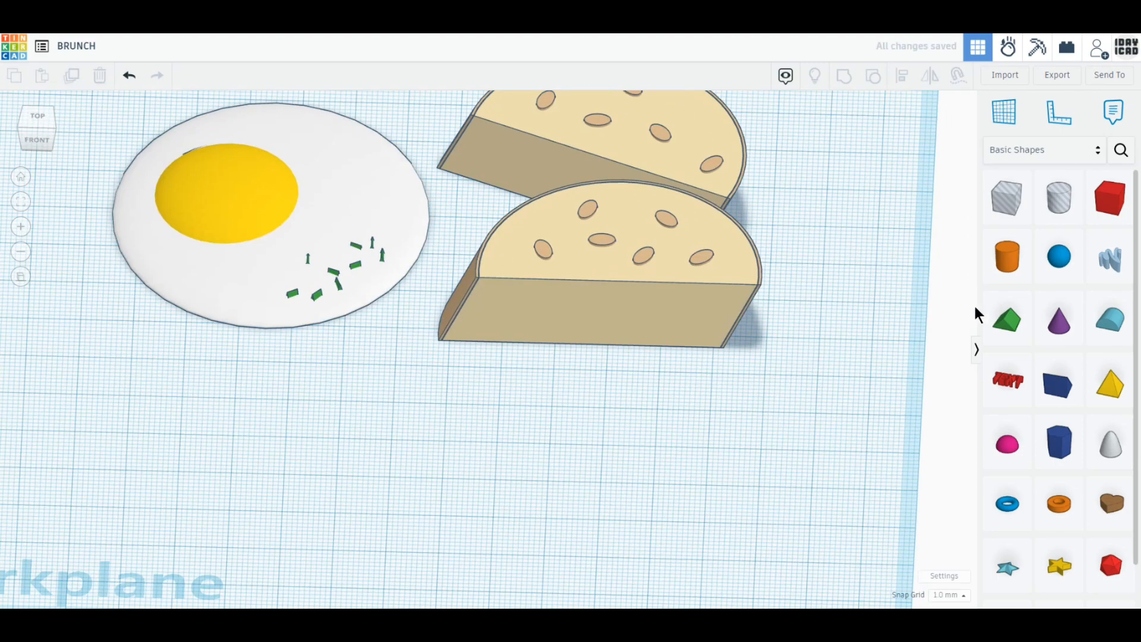
{"action": "left_click", "coordinate": [1006, 256]}
{"action": "left_click", "coordinate": [566, 462]}
{"action": "left_click_drag", "start_coordinate": [543, 274], "coordinate": [548, 344]}
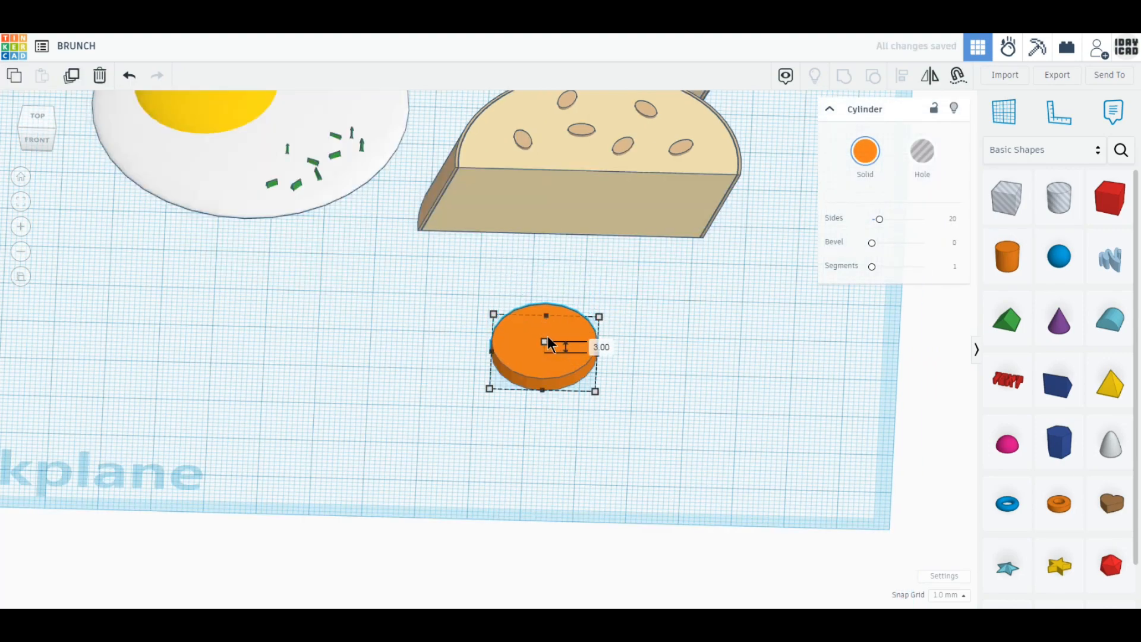
{"action": "left_click_drag", "start_coordinate": [879, 219], "coordinate": [924, 219]}
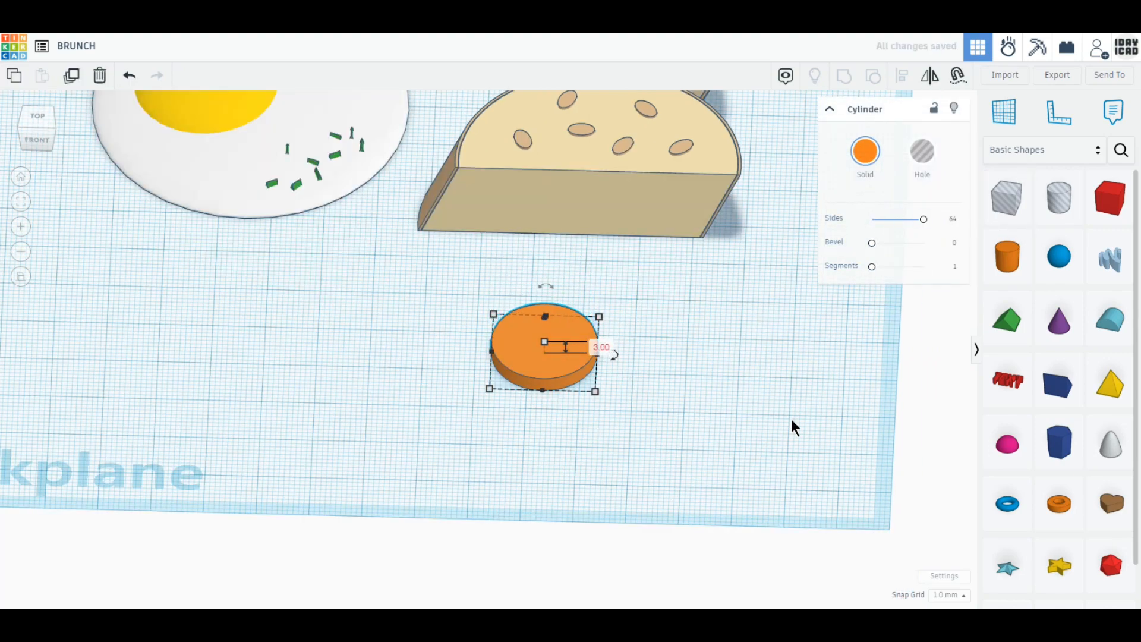
Size the orange disc 50 × 50 mm and move it closer to the front bread slice
{"action": "left_click", "coordinate": [540, 429]}
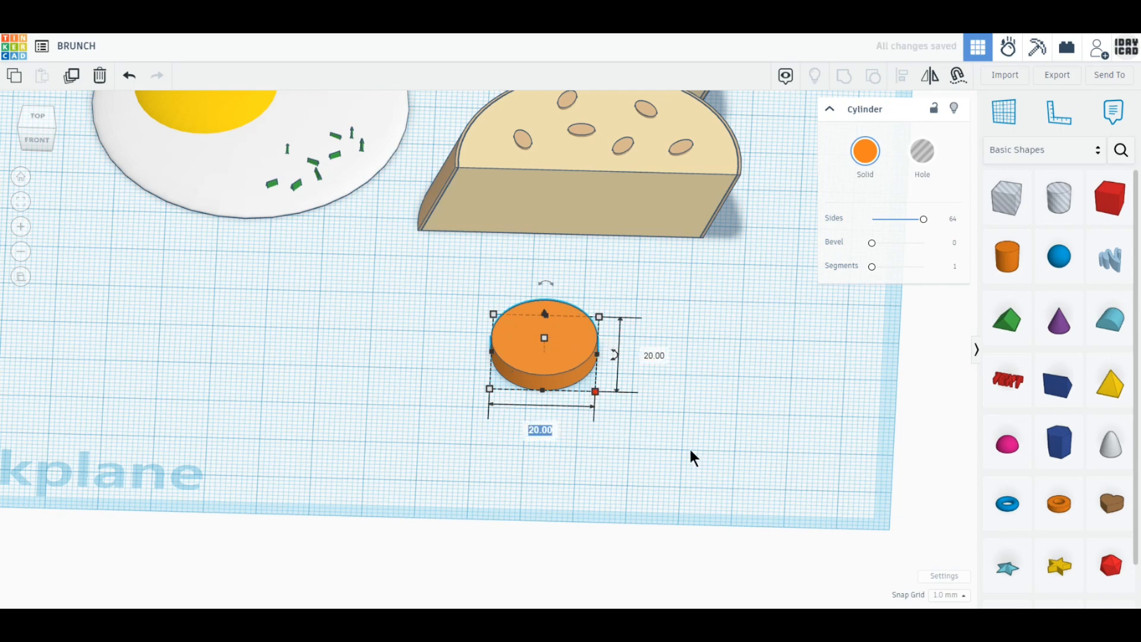
{"action": "type", "text": "50"}
{"action": "key", "text": "Tab"}
{"action": "type", "text": "50"}
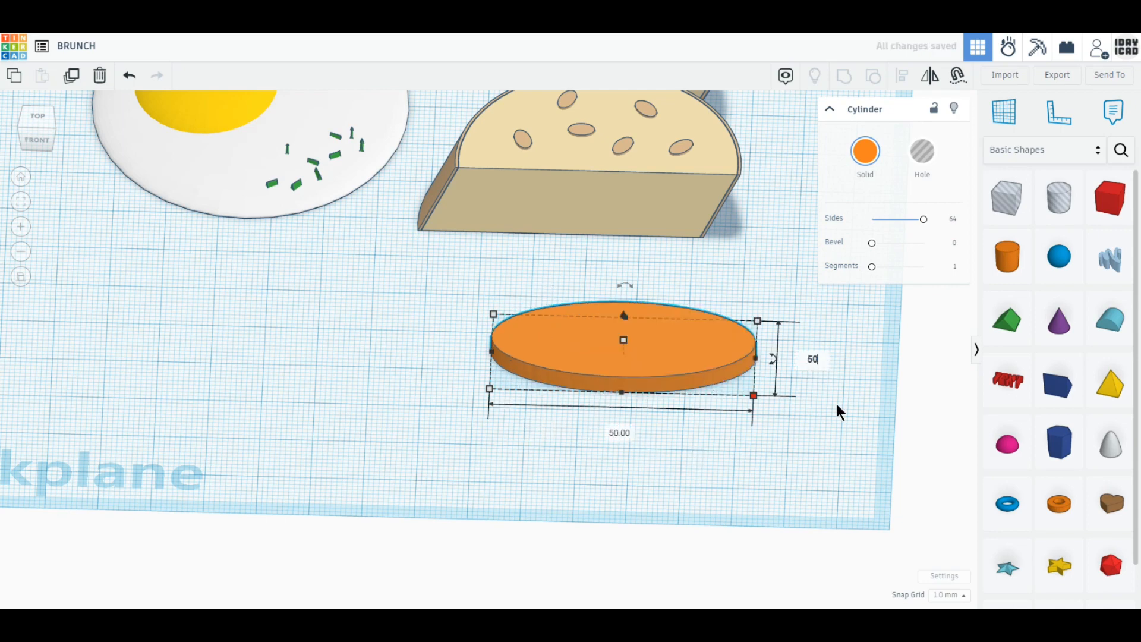
{"action": "key", "text": "Return"}
{"action": "left_click", "coordinate": [38, 118]}
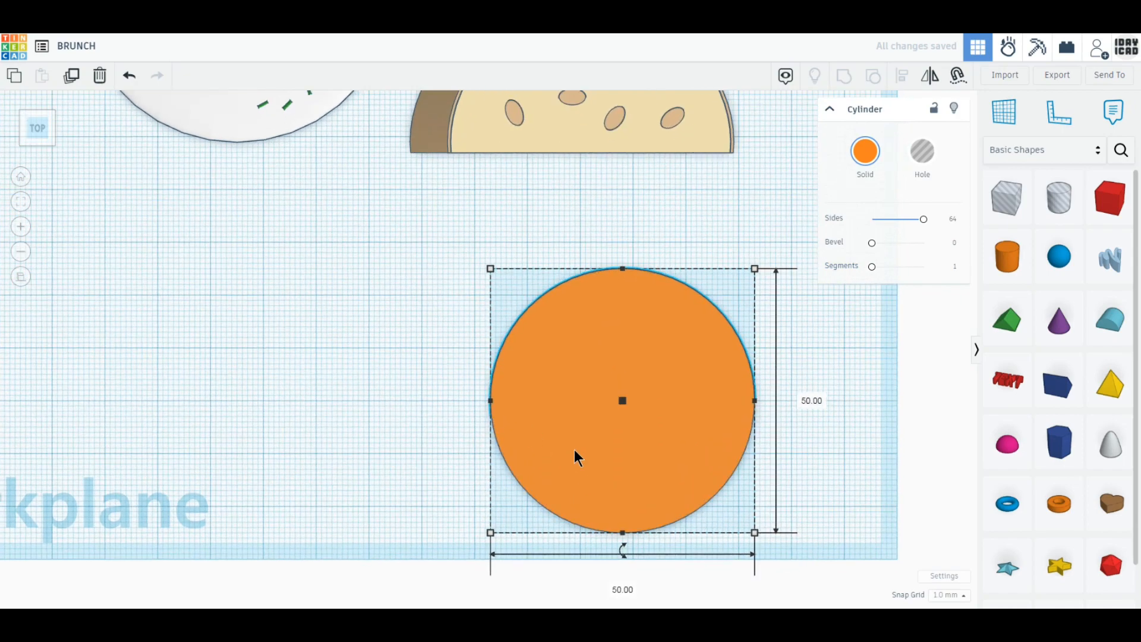
{"action": "left_click_drag", "start_coordinate": [512, 411], "coordinate": [472, 386]}
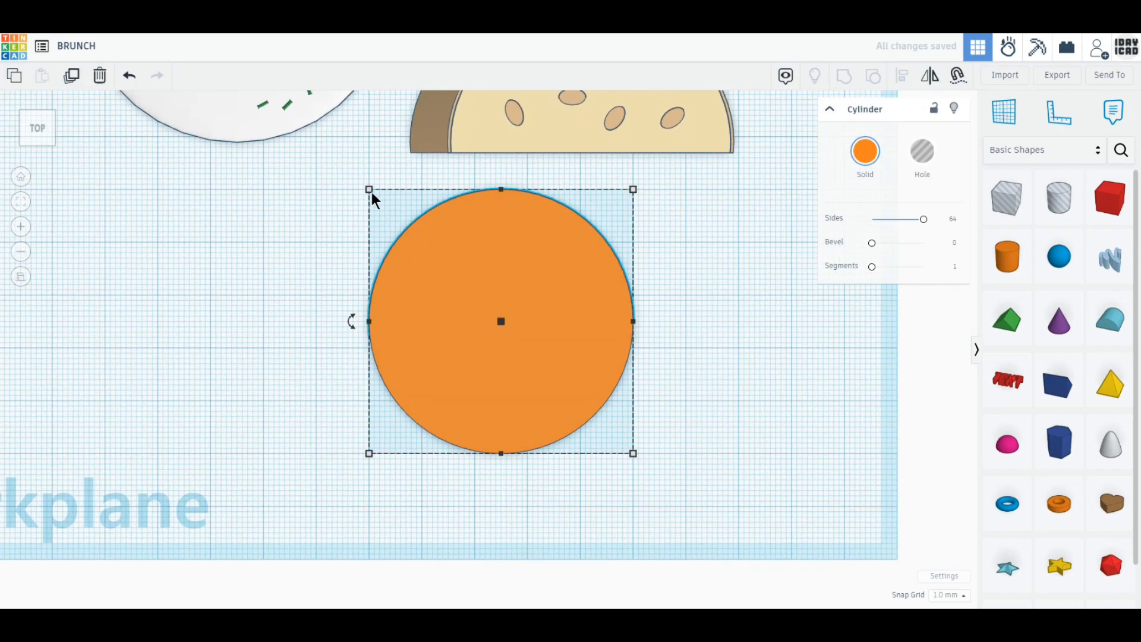
Make a 44 × 44 mm hole copy of the orange disc and centre it on the original disc
{"action": "left_click_drag", "start_coordinate": [369, 190], "coordinate": [401, 221]}
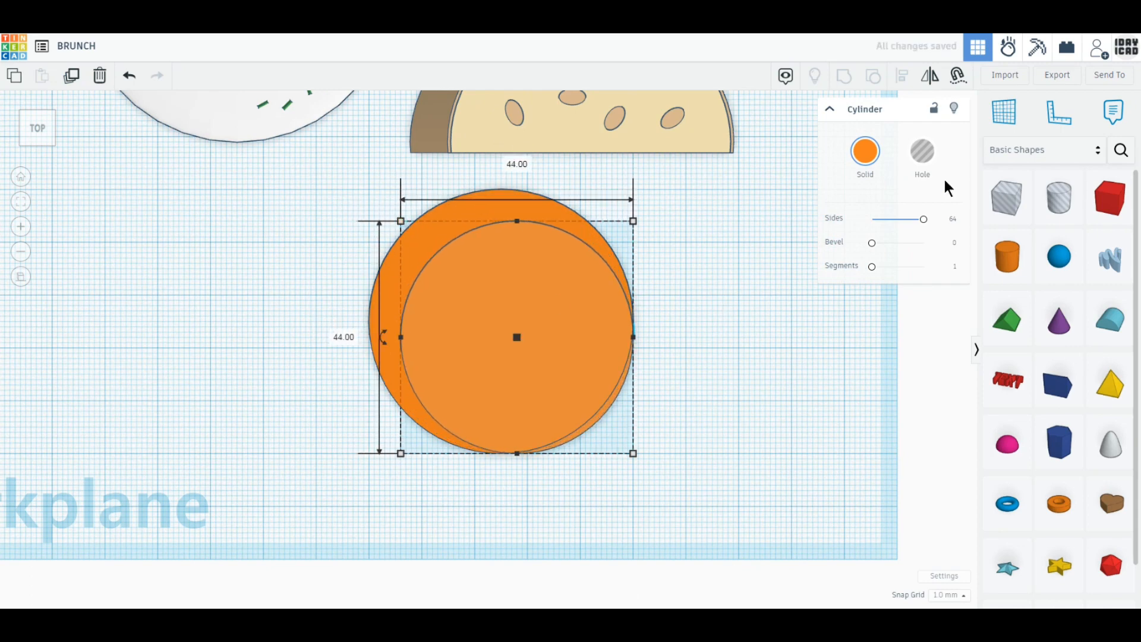
{"action": "left_click", "coordinate": [929, 159]}
{"action": "left_click_drag", "start_coordinate": [667, 426], "coordinate": [601, 349]}
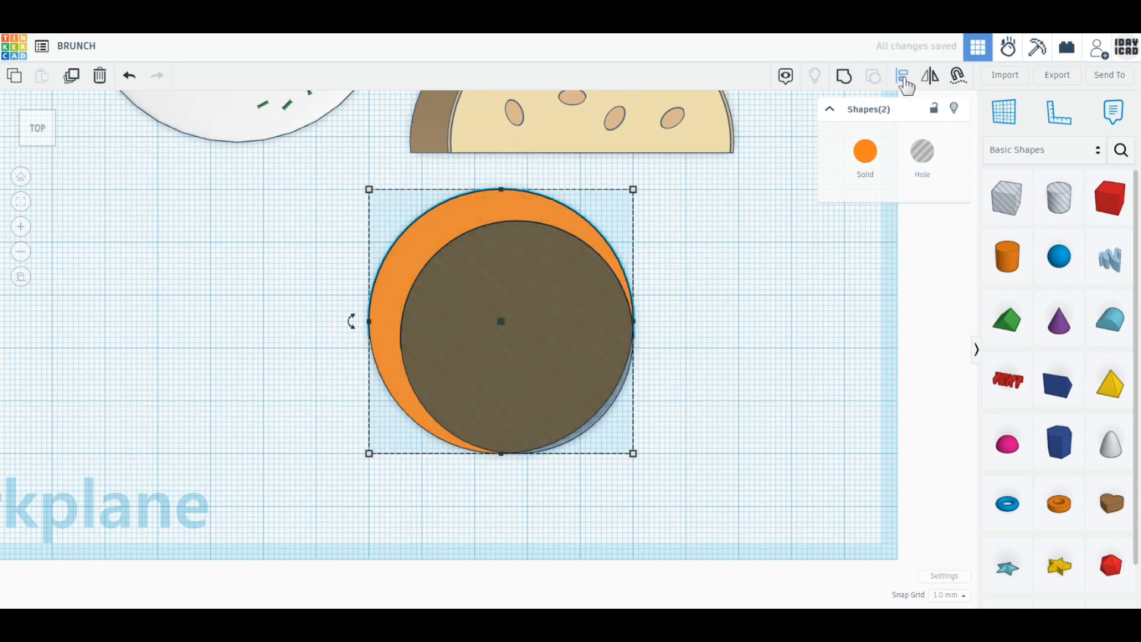
{"action": "left_click", "coordinate": [903, 82]}
{"action": "left_click", "coordinate": [353, 320]}
{"action": "left_click", "coordinate": [501, 469]}
{"action": "left_click", "coordinate": [729, 473]}
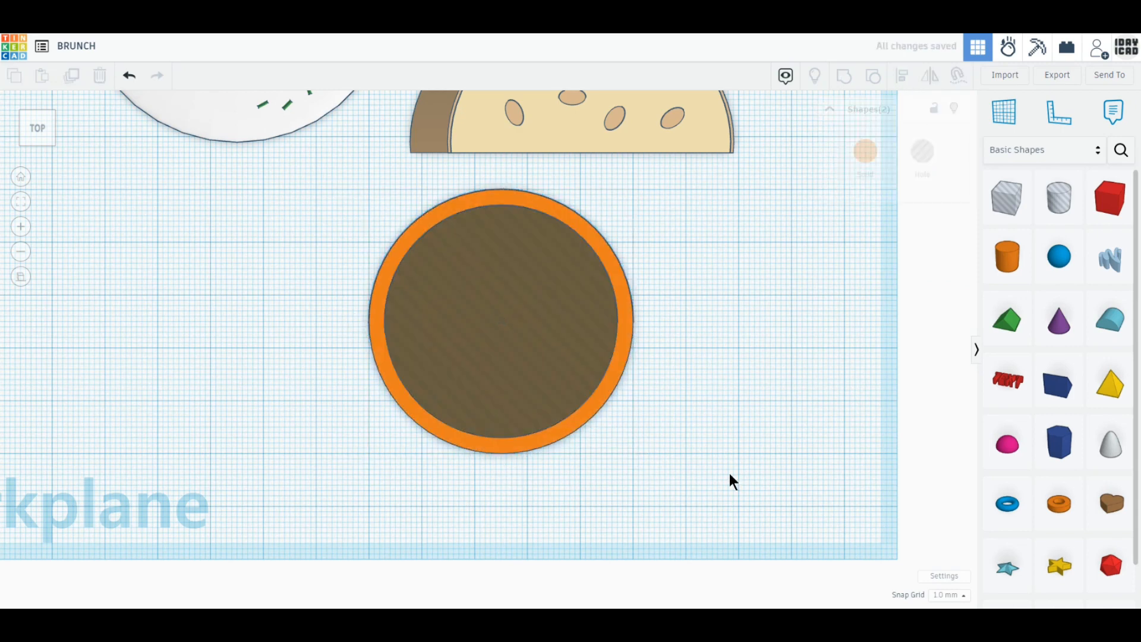
Duplicate the 44 mm hole disc, move the copy about 56 mm to the left and make it solid yellow
{"action": "left_click", "coordinate": [544, 375]}
{"action": "left_click", "coordinate": [71, 76]}
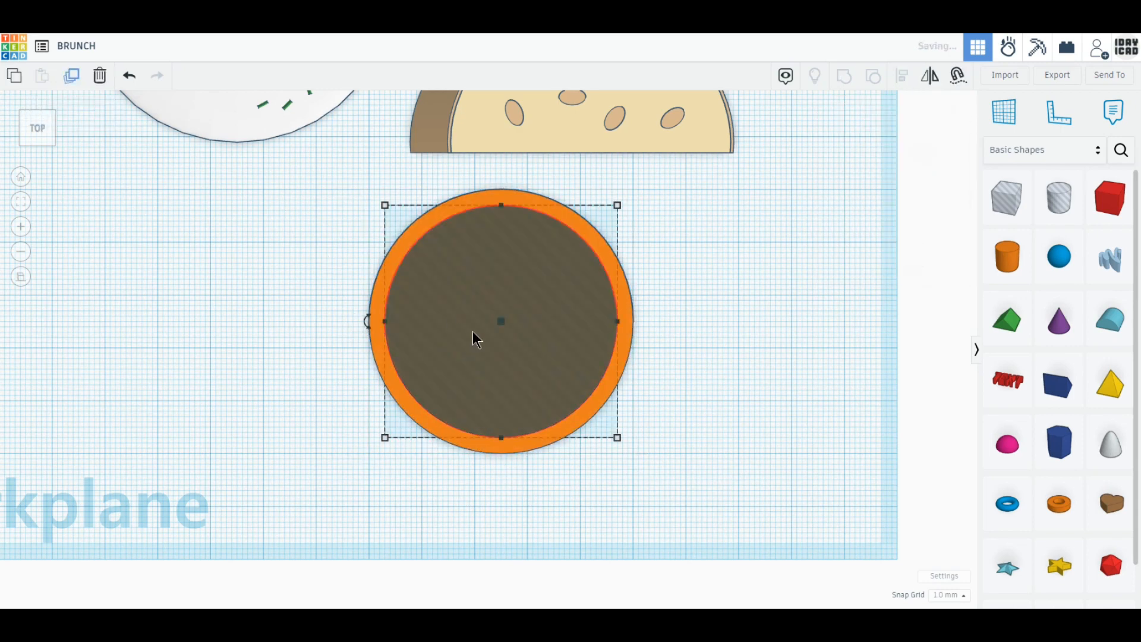
{"action": "left_click_drag", "start_coordinate": [472, 331], "coordinate": [115, 368]}
{"action": "left_click", "coordinate": [865, 151]}
{"action": "left_click", "coordinate": [782, 273]}
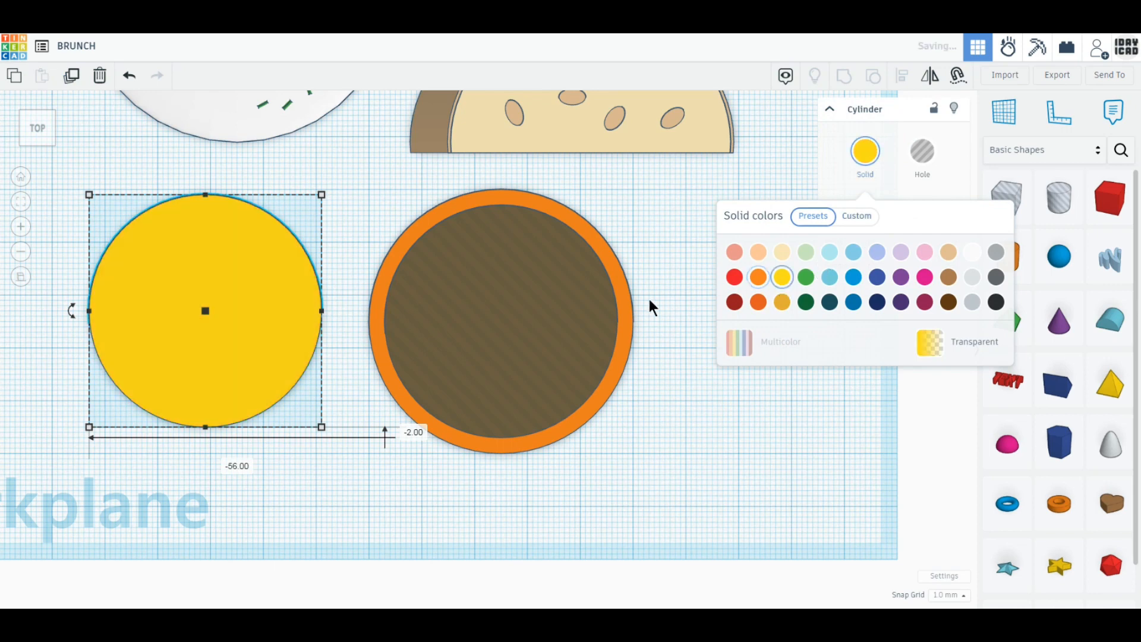
Colour the outer orange disc green and group it with the hole disc to cut a ring
{"action": "left_click", "coordinate": [868, 161]}
{"action": "left_click", "coordinate": [805, 273]}
{"action": "left_click_drag", "start_coordinate": [698, 386], "coordinate": [583, 297]}
{"action": "left_click", "coordinate": [844, 76]}
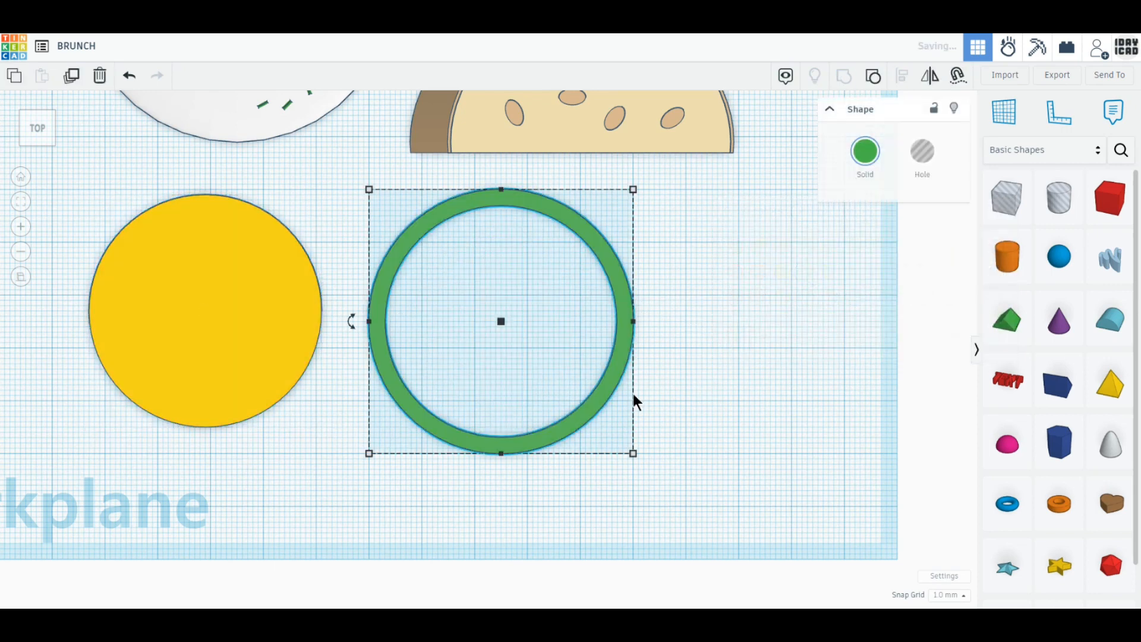
Centre the yellow disc inside the green ring
{"action": "key", "text": "ctrl+a"}
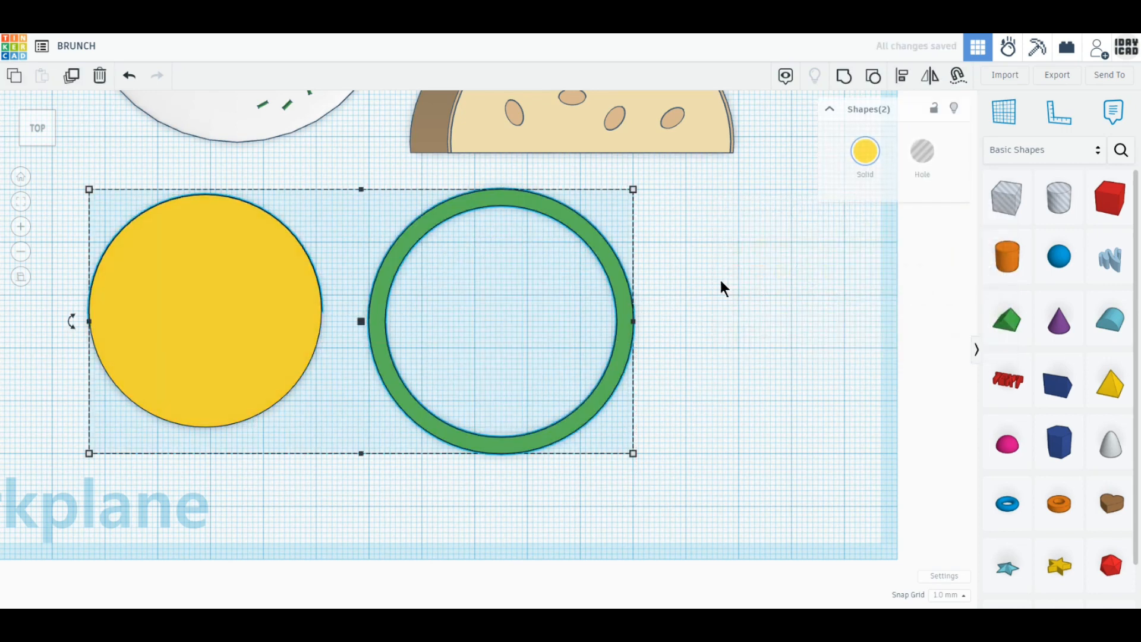
{"action": "left_click", "coordinate": [901, 75]}
{"action": "left_click", "coordinate": [360, 469]}
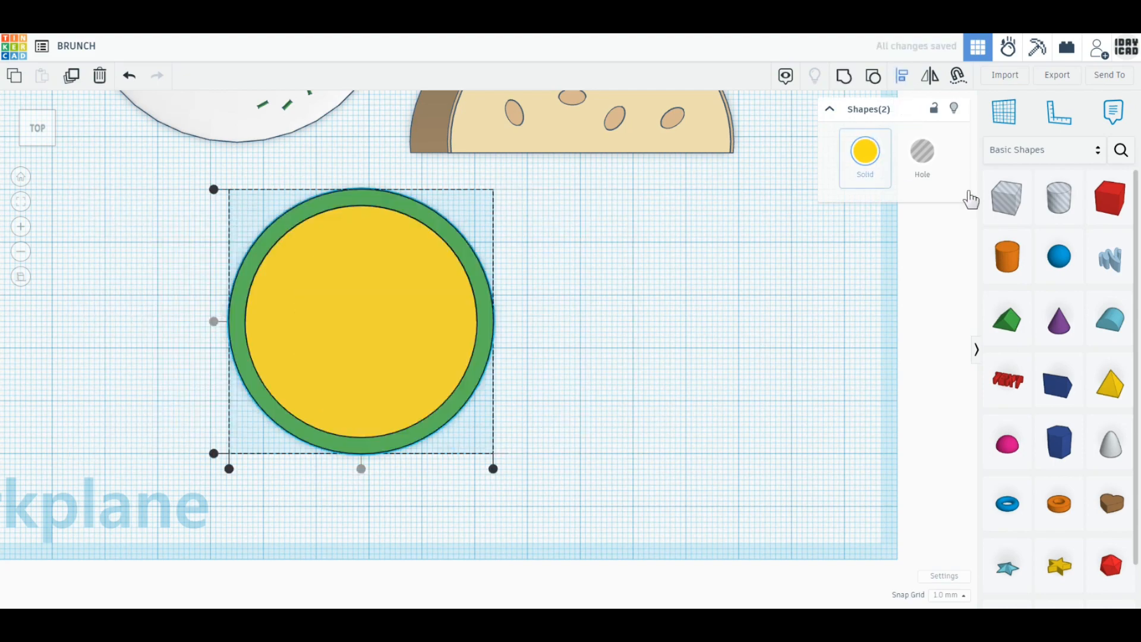
Place a hole box over the right half of the yellow disc and green ring and size it 25 × 55 mm
{"action": "left_click_drag", "start_coordinate": [1006, 197], "coordinate": [669, 291]}
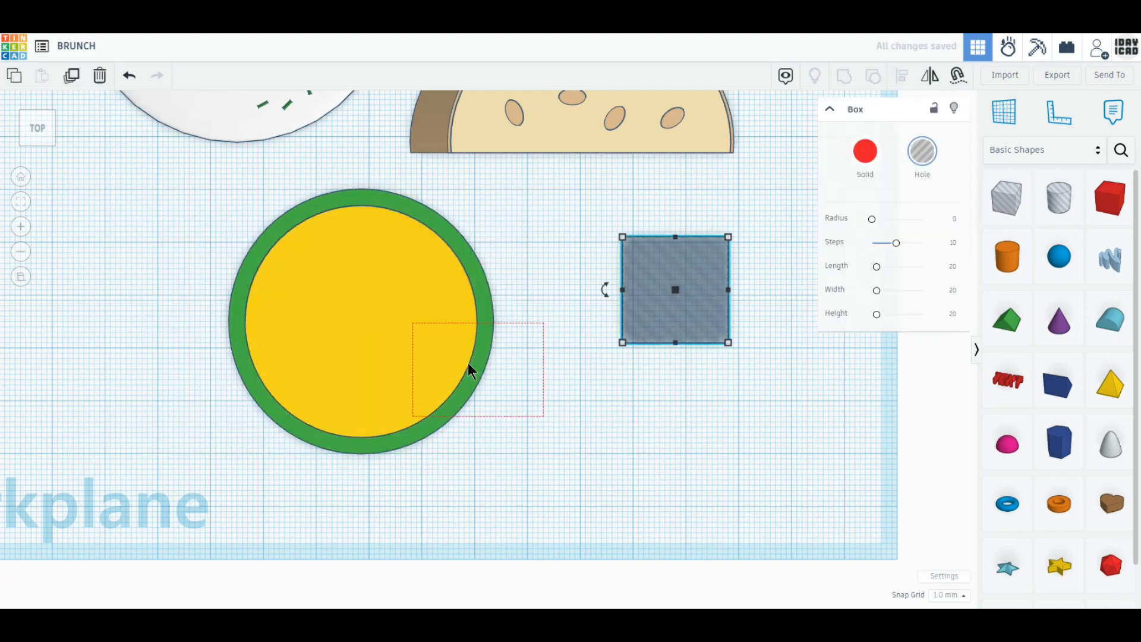
{"action": "left_click_drag", "start_coordinate": [445, 365], "coordinate": [468, 362]}
{"action": "left_click_drag", "start_coordinate": [667, 313], "coordinate": [519, 297]}
{"action": "left_click_drag", "start_coordinate": [519, 297], "coordinate": [469, 255]}
{"action": "left_click", "coordinate": [384, 328]}
{"action": "key", "text": "Right"}
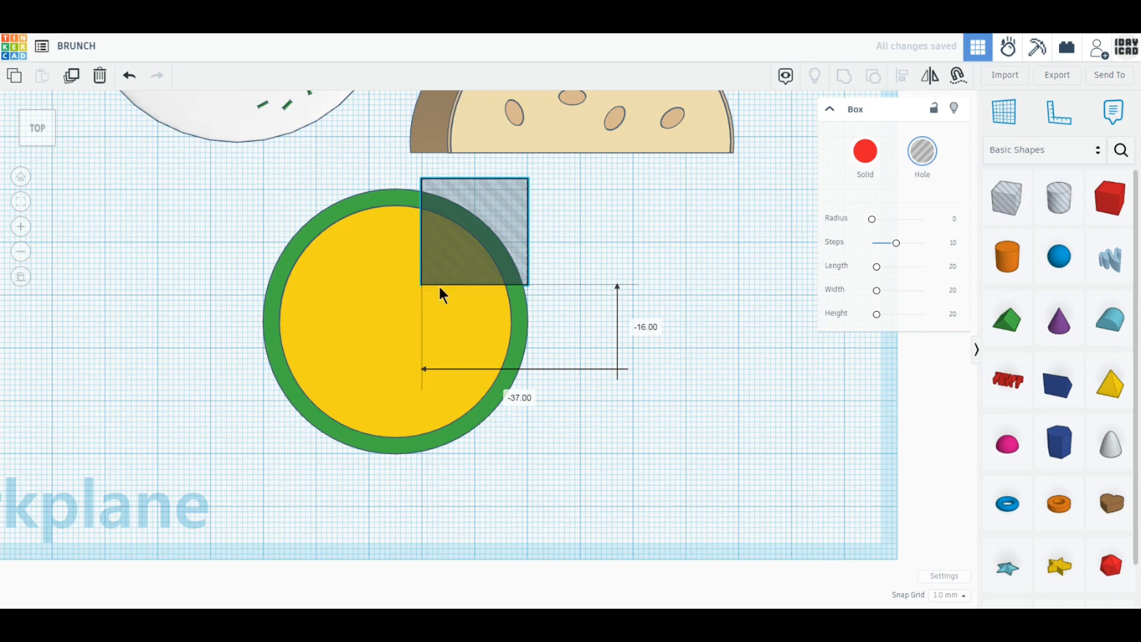
{"action": "left_click_drag", "start_coordinate": [422, 285], "coordinate": [399, 472]}
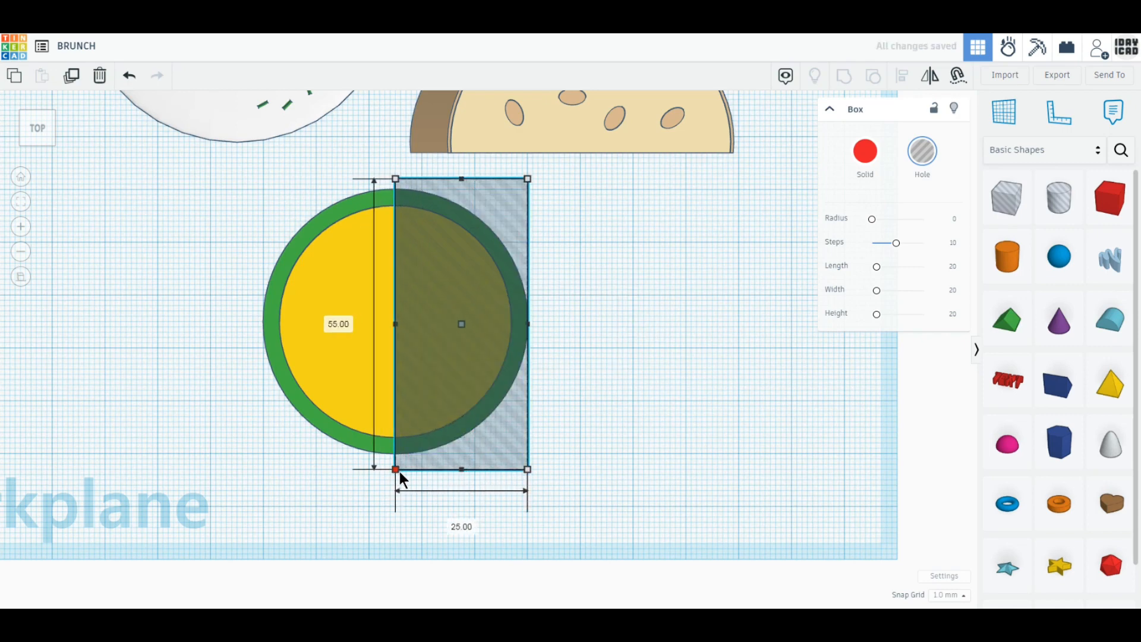
Duplicate the hole box to cover the front half of the disc, and group all the shapes to leave a quarter wedge
{"action": "left_click", "coordinate": [69, 77]}
{"action": "left_click_drag", "start_coordinate": [395, 178], "coordinate": [247, 320]}
{"action": "left_click_drag", "start_coordinate": [591, 428], "coordinate": [319, 262]}
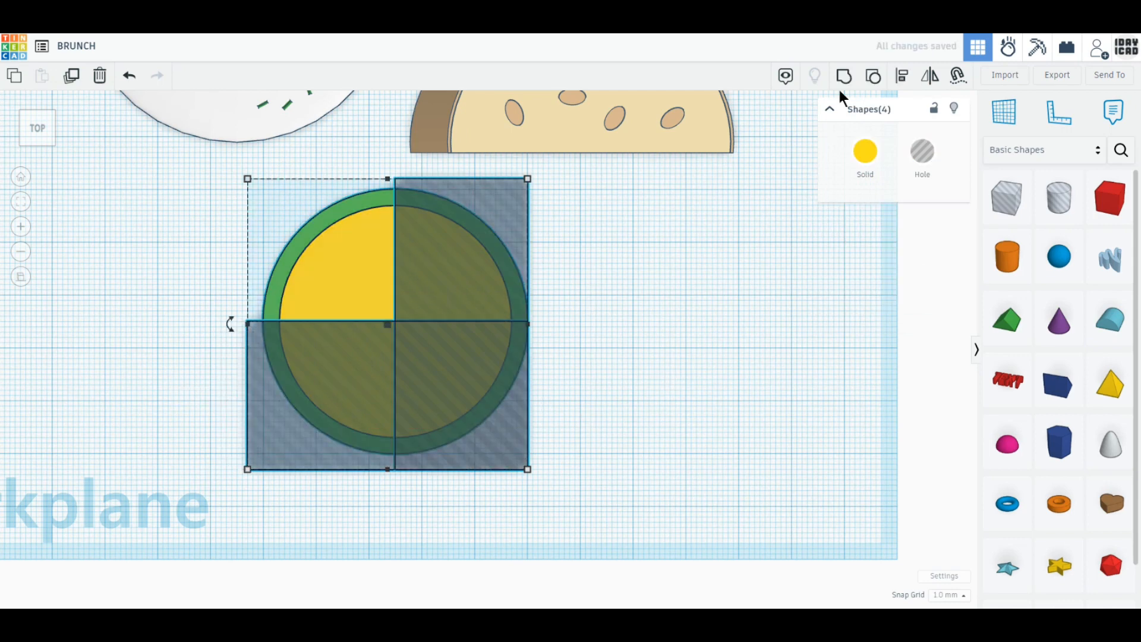
{"action": "left_click", "coordinate": [844, 75]}
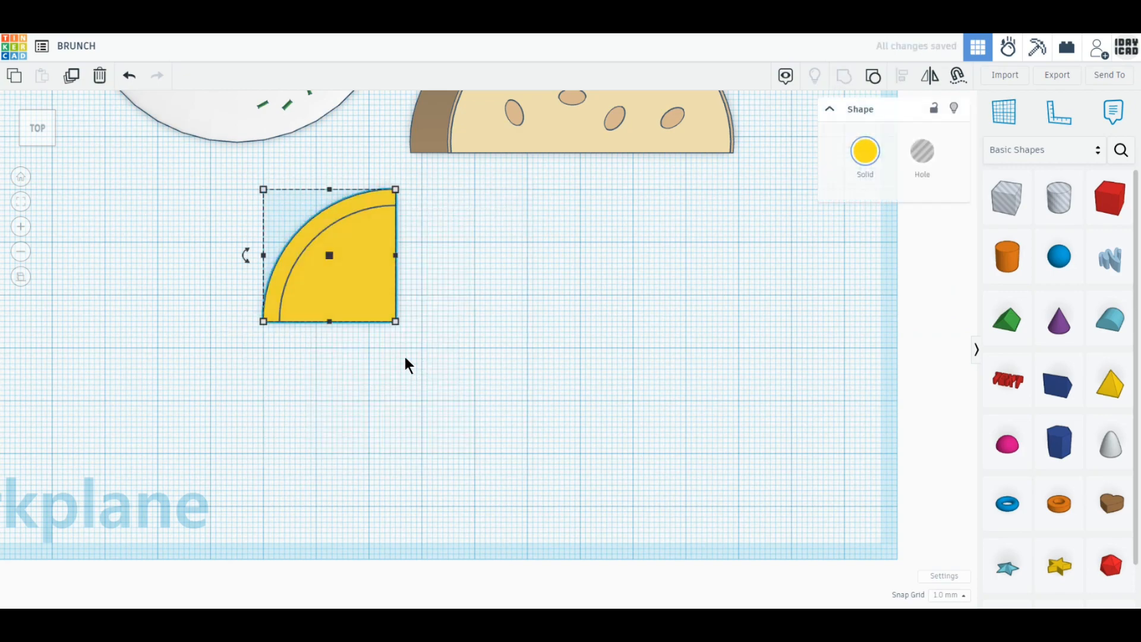
Set the quarter wedge to multicolor so the rind is green and the inside yellow
{"action": "left_click", "coordinate": [860, 166]}
{"action": "left_click", "coordinate": [772, 356]}
{"action": "left_click", "coordinate": [448, 412]}
{"action": "right_click_drag", "start_coordinate": [448, 412], "coordinate": [448, 369]}
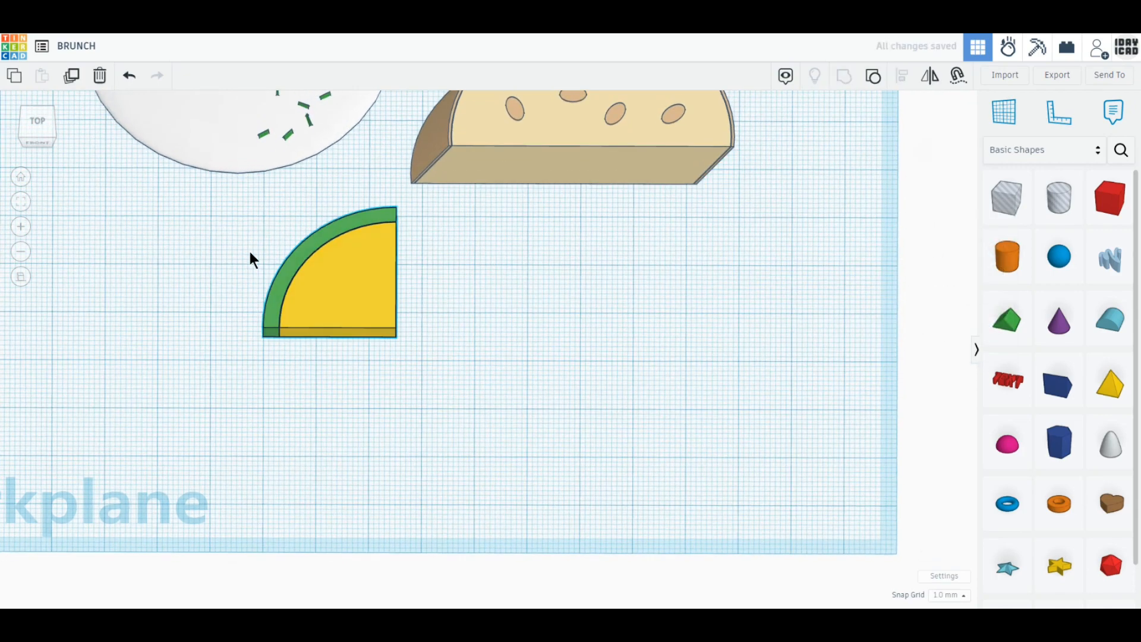
{"action": "left_click", "coordinate": [71, 77]}
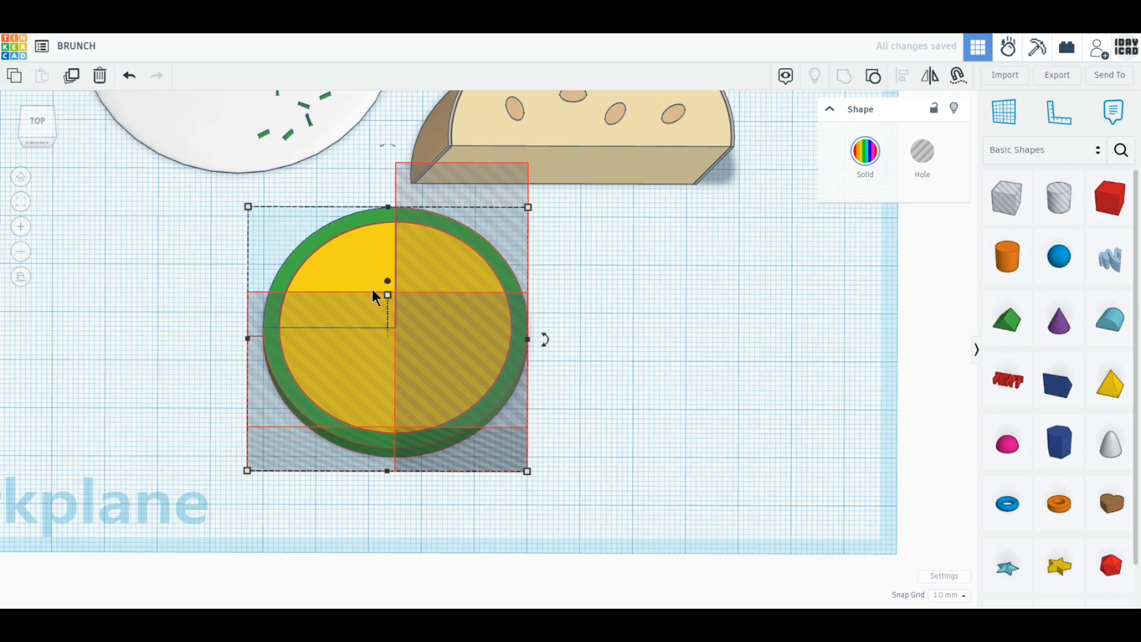
{"action": "left_click", "coordinate": [657, 357]}
{"action": "right_click_drag", "start_coordinate": [656, 357], "coordinate": [639, 426]}
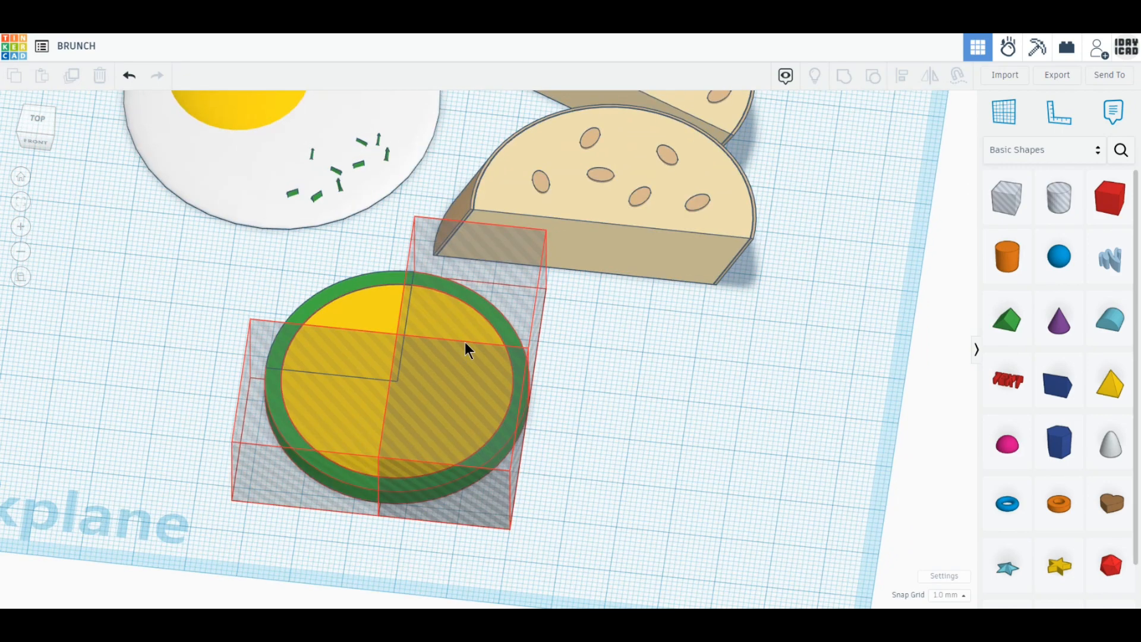
{"action": "right_click_drag", "start_coordinate": [598, 351], "coordinate": [497, 359]}
{"action": "left_click", "coordinate": [129, 76]}
Tilt a copy of the quarter wedge, lean it over the original and set its height above the workplane to 0 mm
{"action": "left_click_drag", "start_coordinate": [326, 333], "coordinate": [405, 205]}
{"action": "left_click_drag", "start_coordinate": [367, 297], "coordinate": [369, 288]}
{"action": "left_click", "coordinate": [506, 315]}
{"action": "type", "text": "00"}
{"action": "key", "text": "Return"}
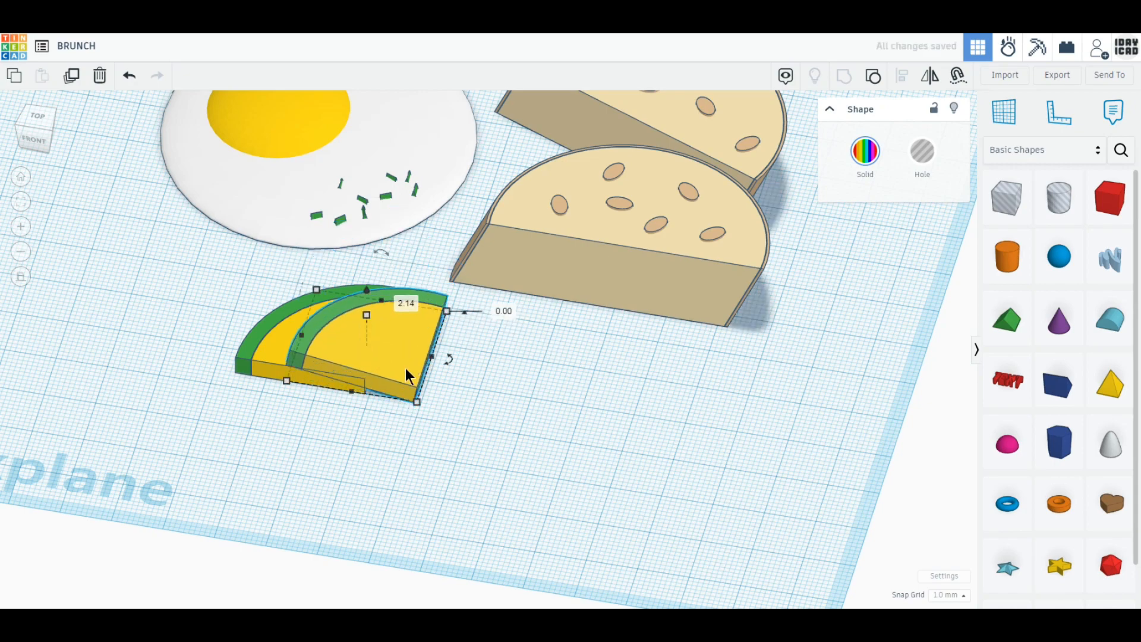
{"action": "mouse_move", "coordinate": [406, 368]}
{"action": "left_mouse_down"}
{"action": "mouse_move", "coordinate": [442, 366]}
{"action": "mouse_move", "coordinate": [411, 365]}
{"action": "left_mouse_up"}
{"action": "left_click_drag", "start_coordinate": [416, 262], "coordinate": [411, 197]}
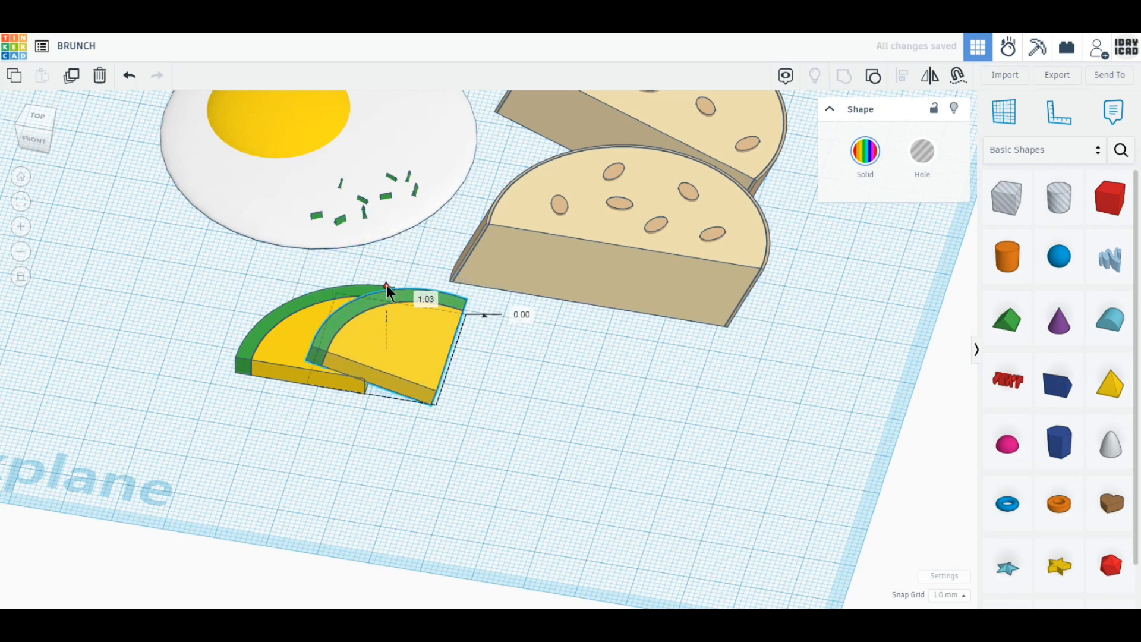
Shift the leaning wedge about 2 mm outward and duplicate it twice at 15 mm spacing to complete a row of four
{"action": "left_click_drag", "start_coordinate": [417, 357], "coordinate": [422, 354]}
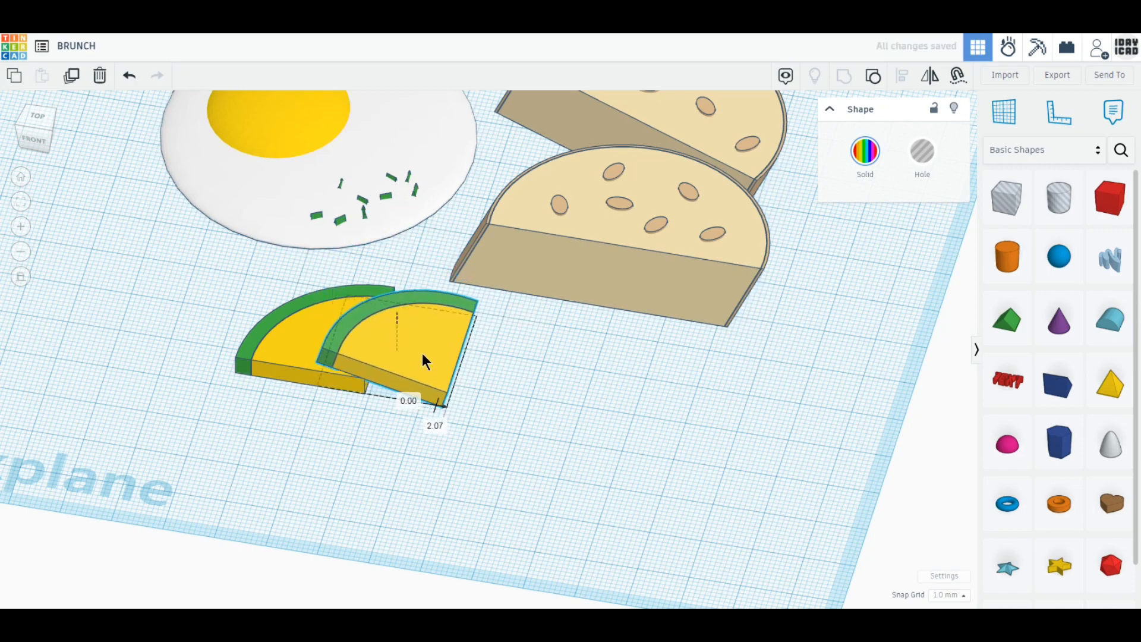
{"action": "left_click", "coordinate": [69, 77]}
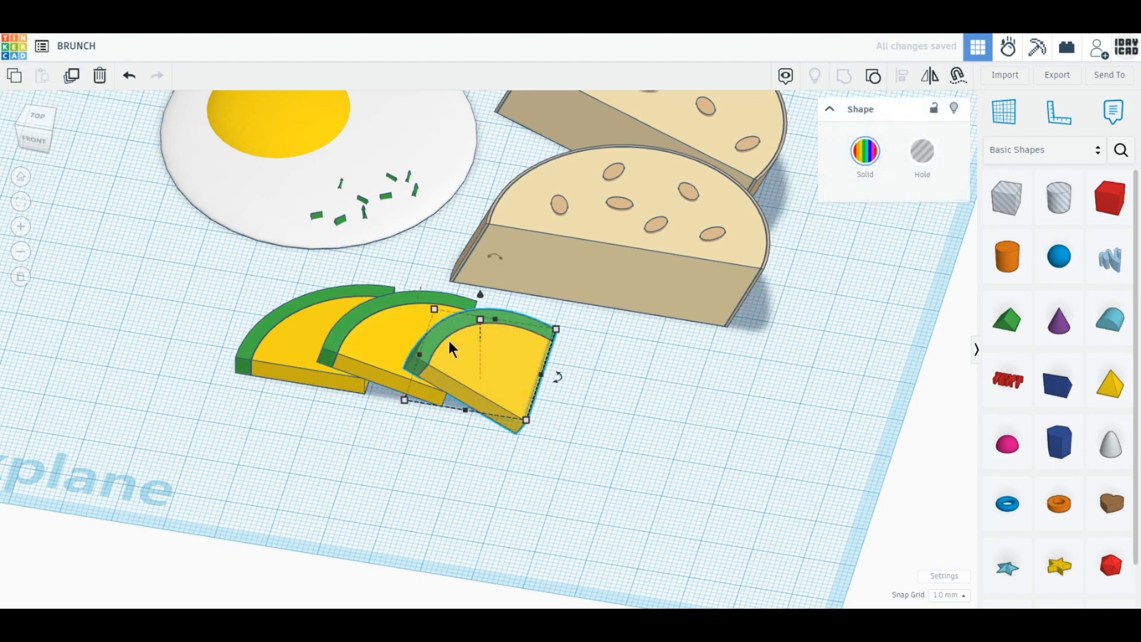
{"action": "left_click", "coordinate": [129, 75]}
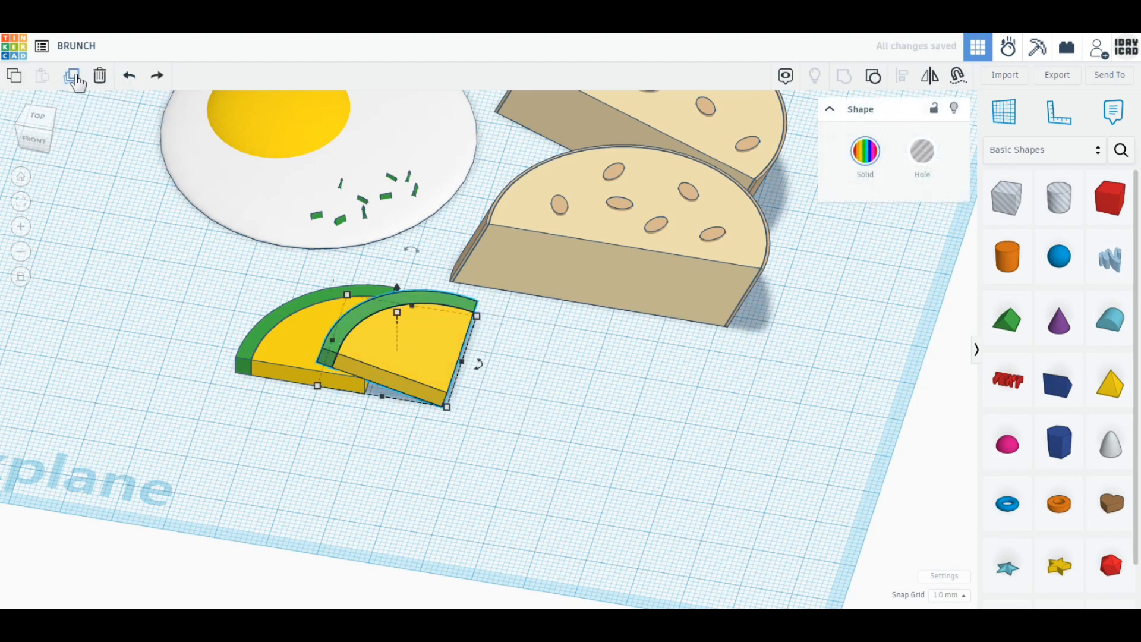
{"action": "left_click", "coordinate": [69, 77]}
{"action": "left_click_drag", "start_coordinate": [421, 352], "coordinate": [515, 365]}
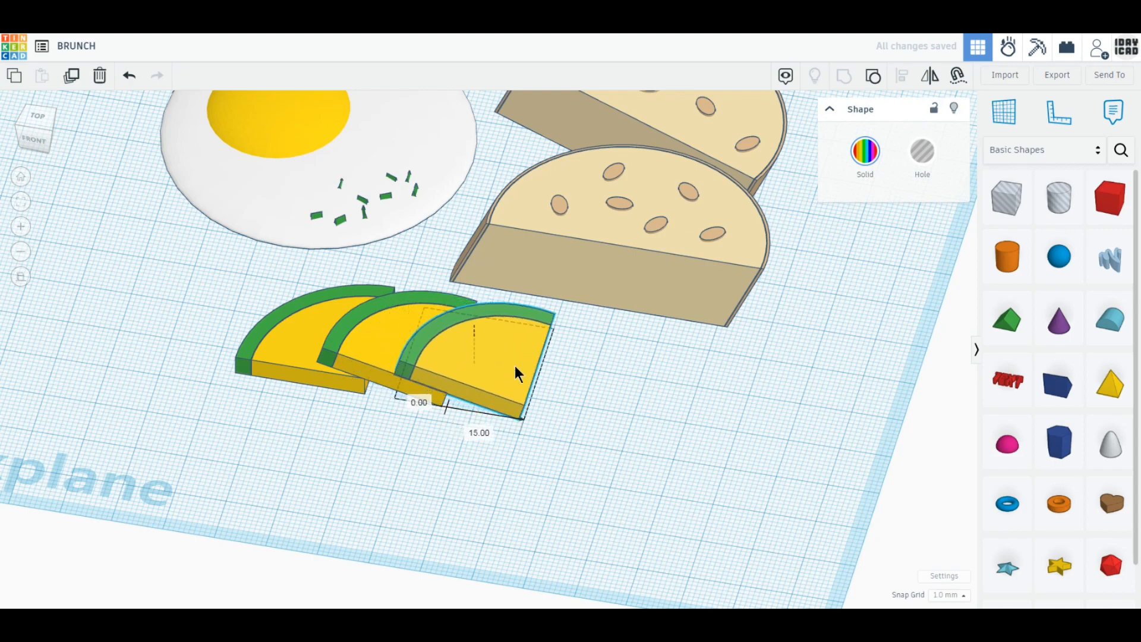
{"action": "left_click", "coordinate": [72, 78]}
Move all four wedges together by -15 mm and -6 mm, mirror them front to back, and reposition them in front of the egg
{"action": "right_click_drag", "start_coordinate": [334, 488], "coordinate": [342, 505]}
{"action": "left_click_drag", "start_coordinate": [577, 471], "coordinate": [240, 321]}
{"action": "middle_click_drag", "start_coordinate": [190, 491], "coordinate": [281, 573]}
{"action": "left_click_drag", "start_coordinate": [553, 439], "coordinate": [487, 408]}
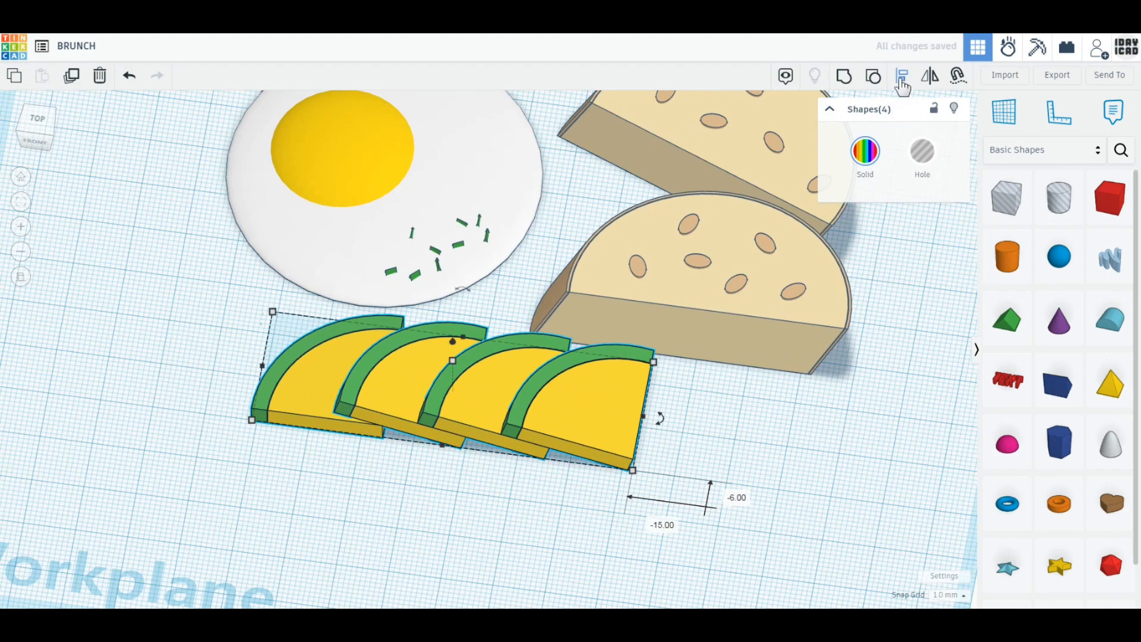
{"action": "left_click", "coordinate": [930, 77]}
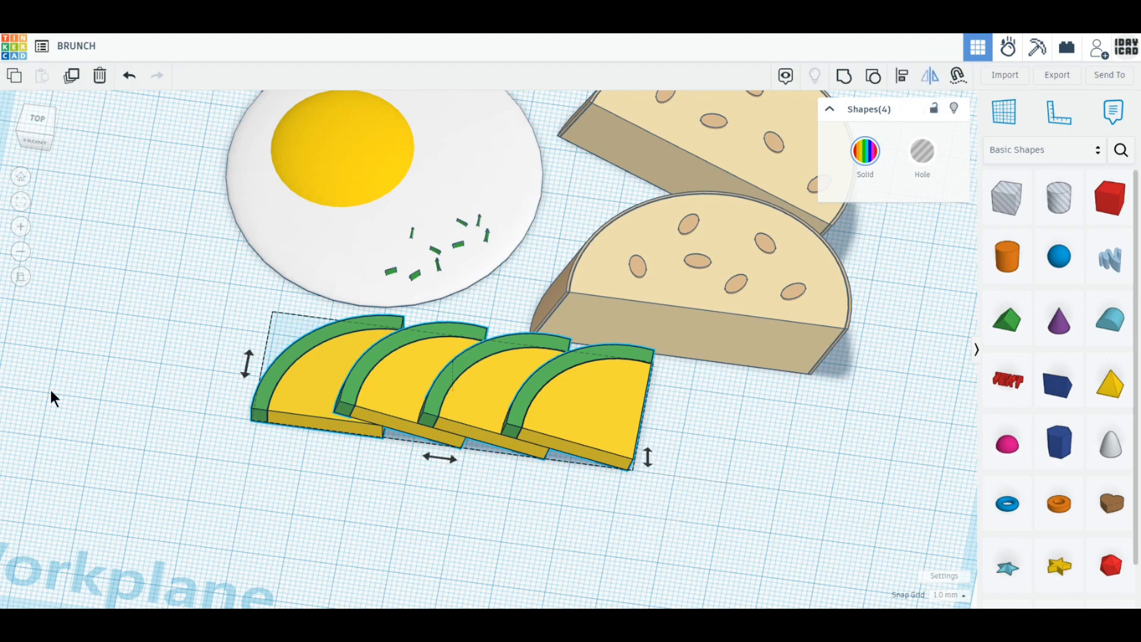
{"action": "left_click", "coordinate": [247, 364]}
{"action": "left_click_drag", "start_coordinate": [590, 404], "coordinate": [557, 412]}
{"action": "left_click", "coordinate": [701, 475]}
{"action": "middle_click_drag", "start_coordinate": [701, 503], "coordinate": [647, 415]}
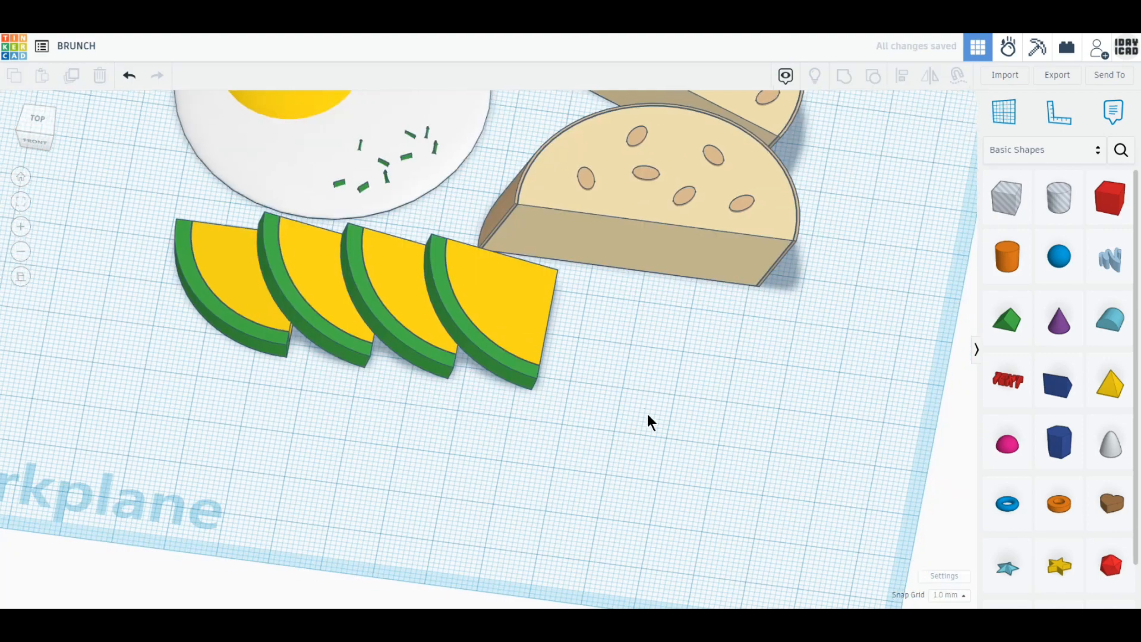
Add a Scribble shape in front of the bread, drawn as one long wavy horizontal line
{"action": "left_click_drag", "start_coordinate": [1120, 262], "coordinate": [644, 453]}
{"action": "left_click", "coordinate": [603, 450]}
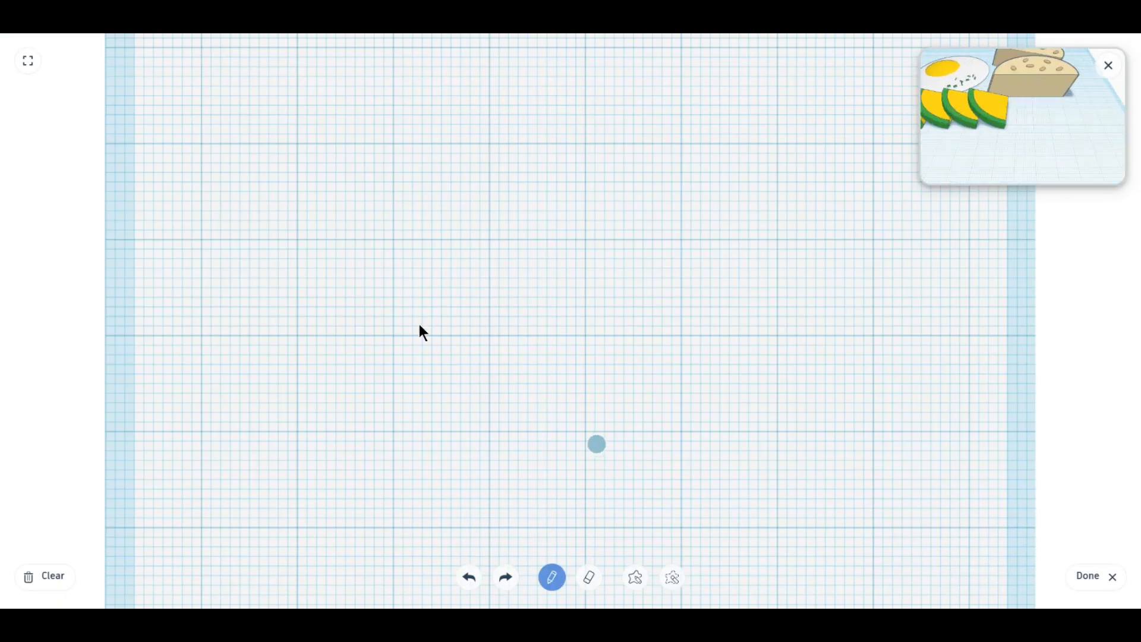
{"action": "mouse_move", "coordinate": [237, 342]}
{"action": "left_mouse_down"}
{"action": "mouse_move", "coordinate": [667, 359]}
{"action": "mouse_move", "coordinate": [959, 352]}
{"action": "left_mouse_up"}
{"action": "left_click", "coordinate": [1089, 575]}
{"action": "scroll", "coordinate": [609, 419], "scroll_direction": "down", "scroll_amount": 5}
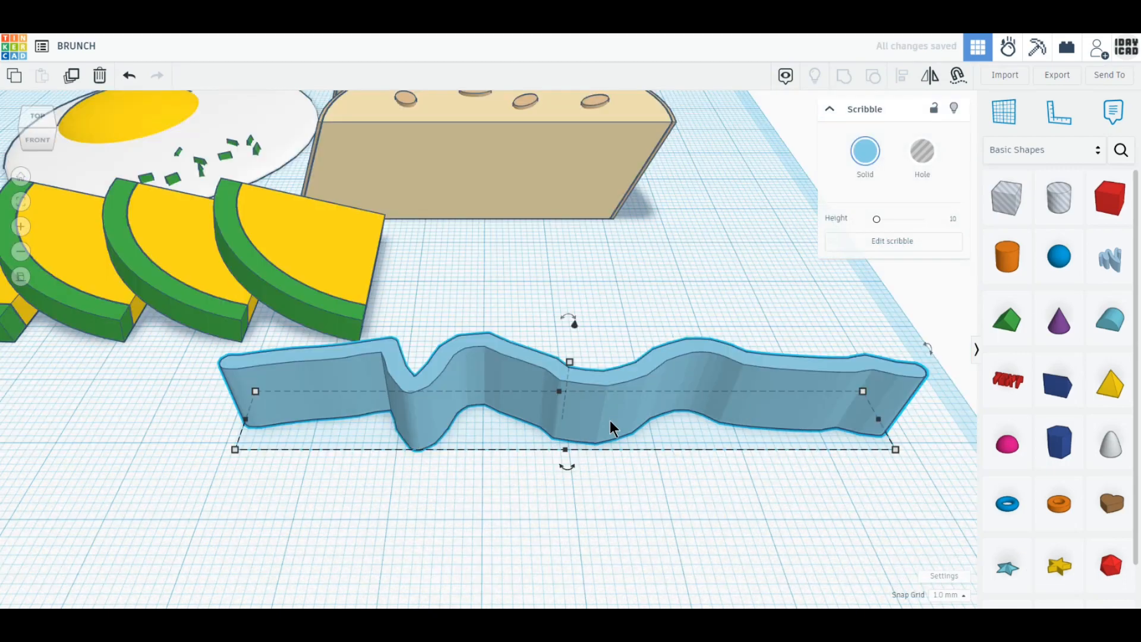
Rotate the wavy scribble 90° so it lies as a flat strip, and set its height to 4 mm
{"action": "left_click_drag", "start_coordinate": [786, 324], "coordinate": [784, 369]}
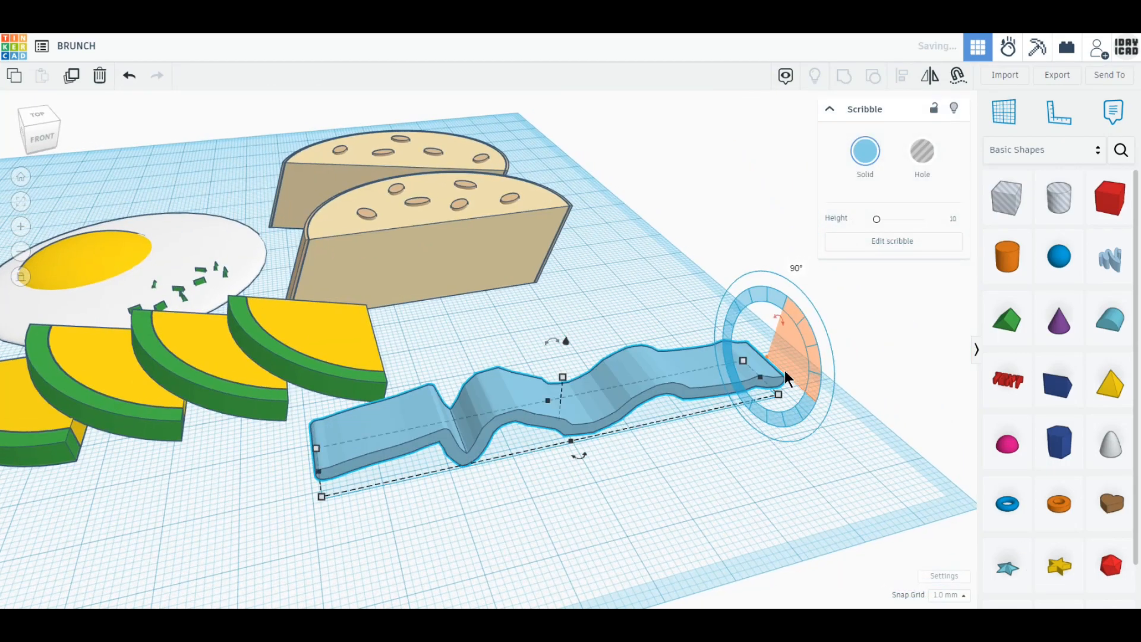
{"action": "left_click_drag", "start_coordinate": [558, 387], "coordinate": [558, 393]}
{"action": "type", "text": "4"}
{"action": "key", "text": "Return"}
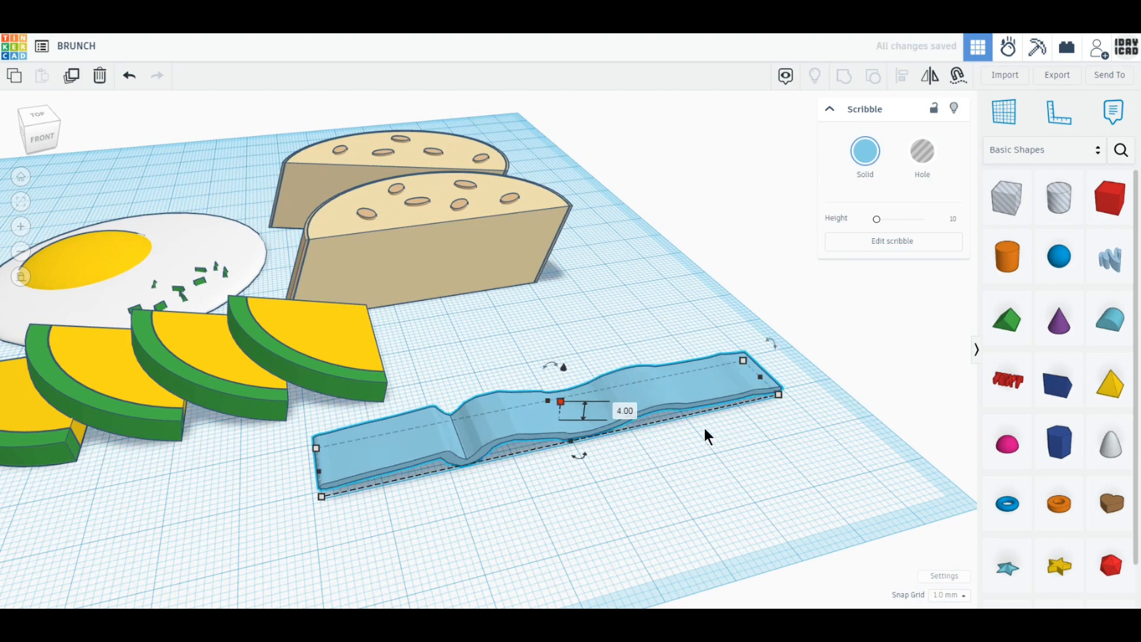
Set the wavy strip's distance above the workplane to 0 mm
{"action": "left_click_drag", "start_coordinate": [563, 367], "coordinate": [561, 362]}
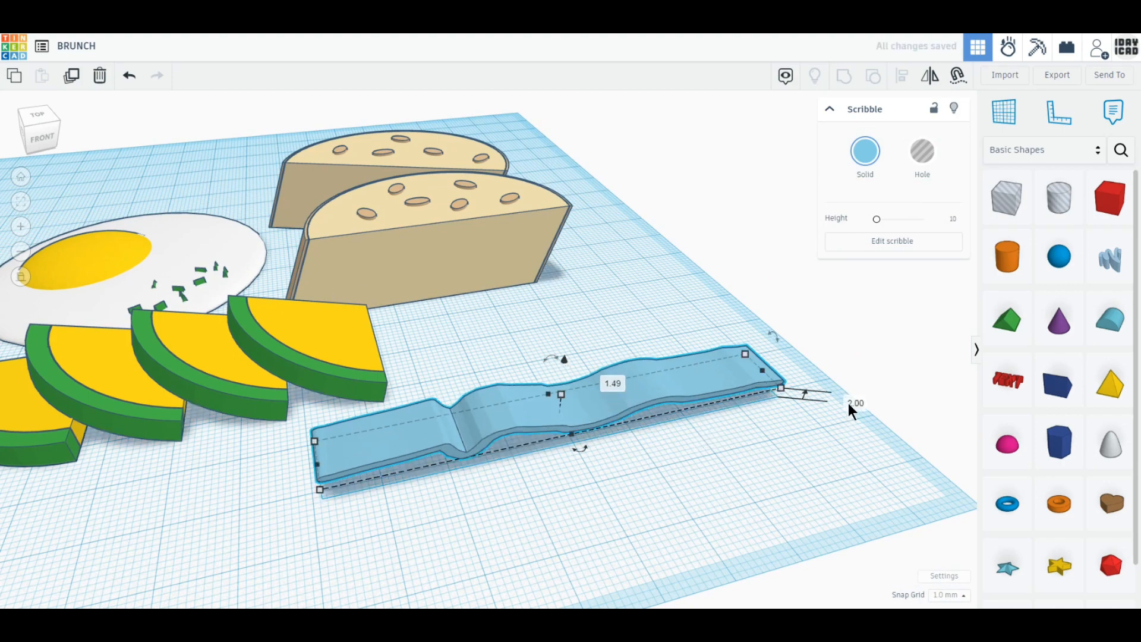
{"action": "left_click", "coordinate": [847, 402]}
{"action": "type", "text": "0"}
{"action": "key", "text": "Return"}
Resize the wavy strip to 70 mm long and 8 mm wide
{"action": "right_click_drag", "start_coordinate": [134, 158], "coordinate": [110, 173]}
{"action": "mouse_move", "coordinate": [323, 465]}
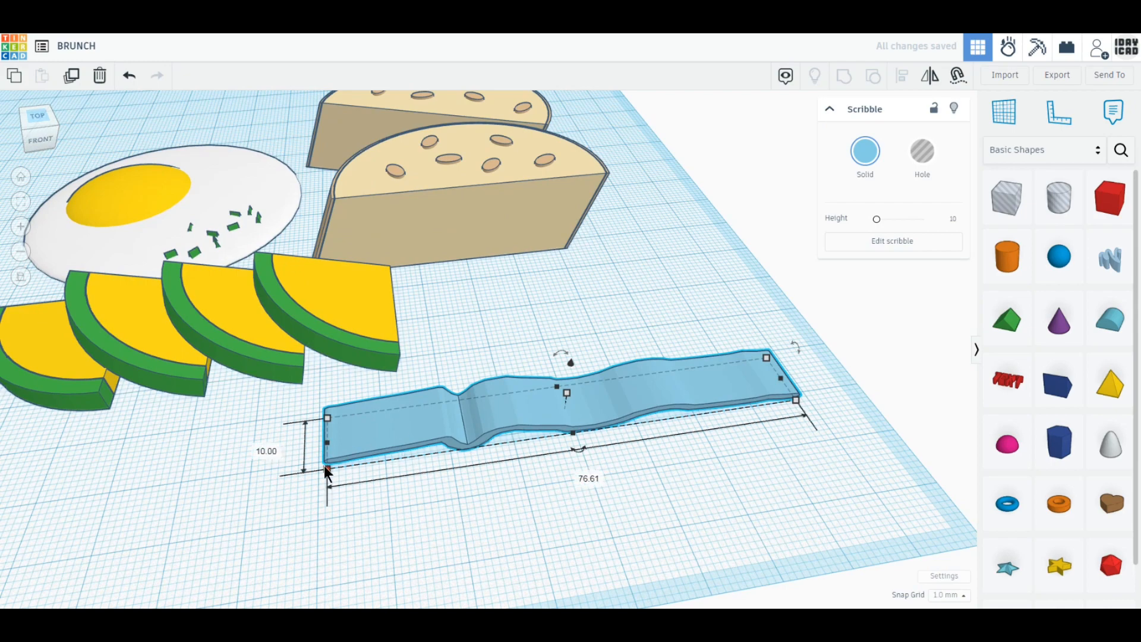
{"action": "left_click", "coordinate": [588, 477]}
{"action": "type", "text": "70"}
{"action": "key", "text": "Return"}
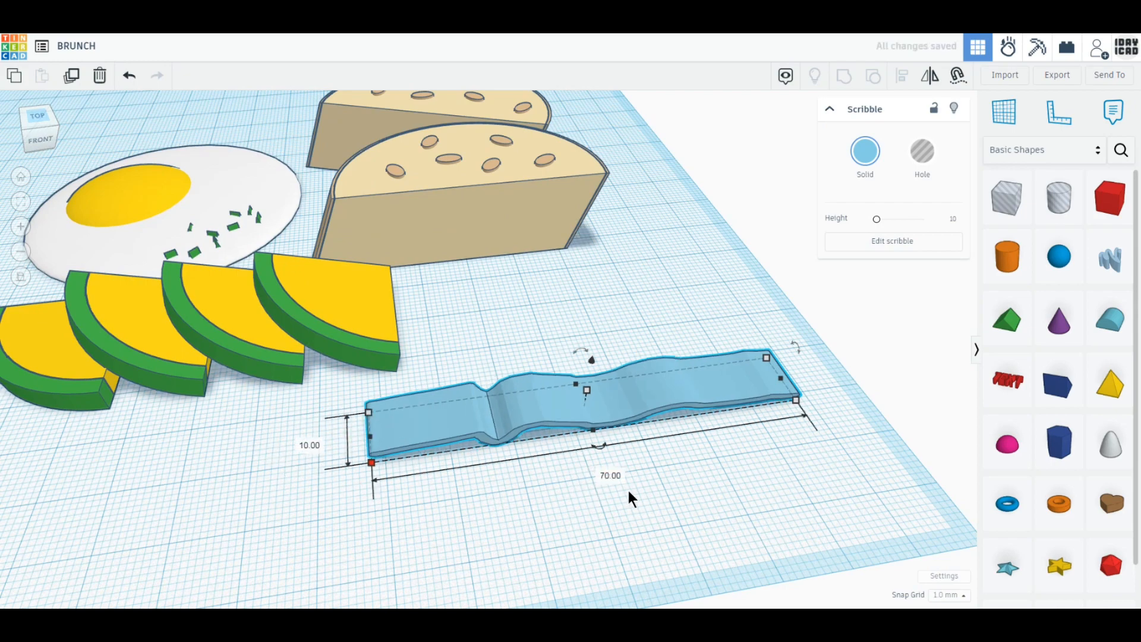
{"action": "left_click", "coordinate": [309, 445]}
{"action": "type", "text": "8"}
{"action": "key", "text": "Return"}
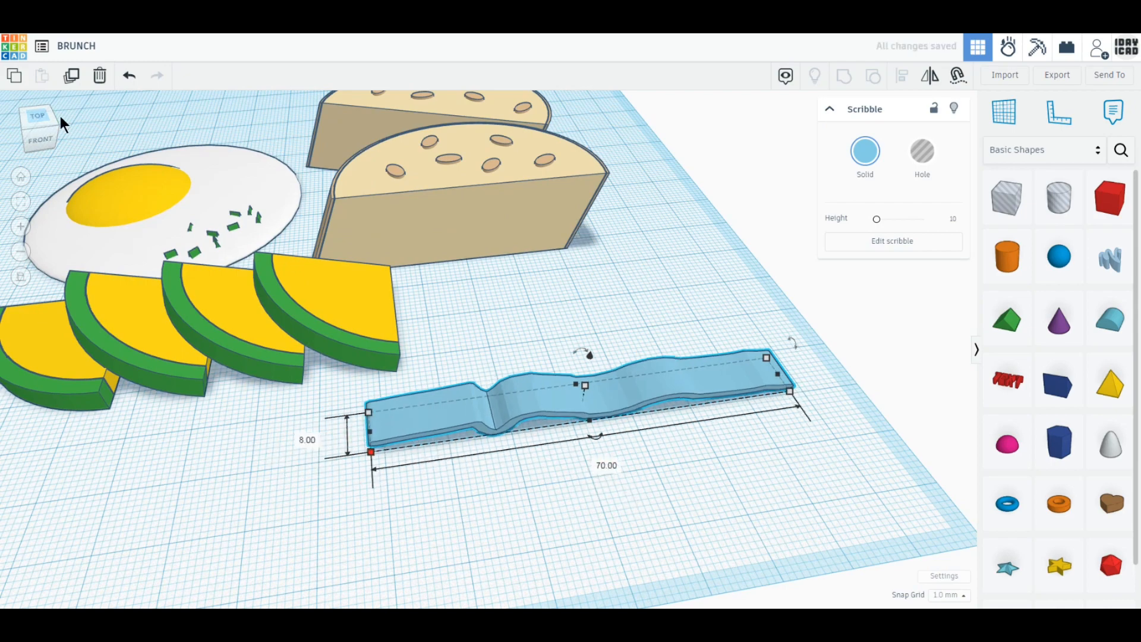
Shift the wavy strip 9 mm toward the wedges and add a 4 mm wide copy of it against its front edge
{"action": "left_click", "coordinate": [37, 121]}
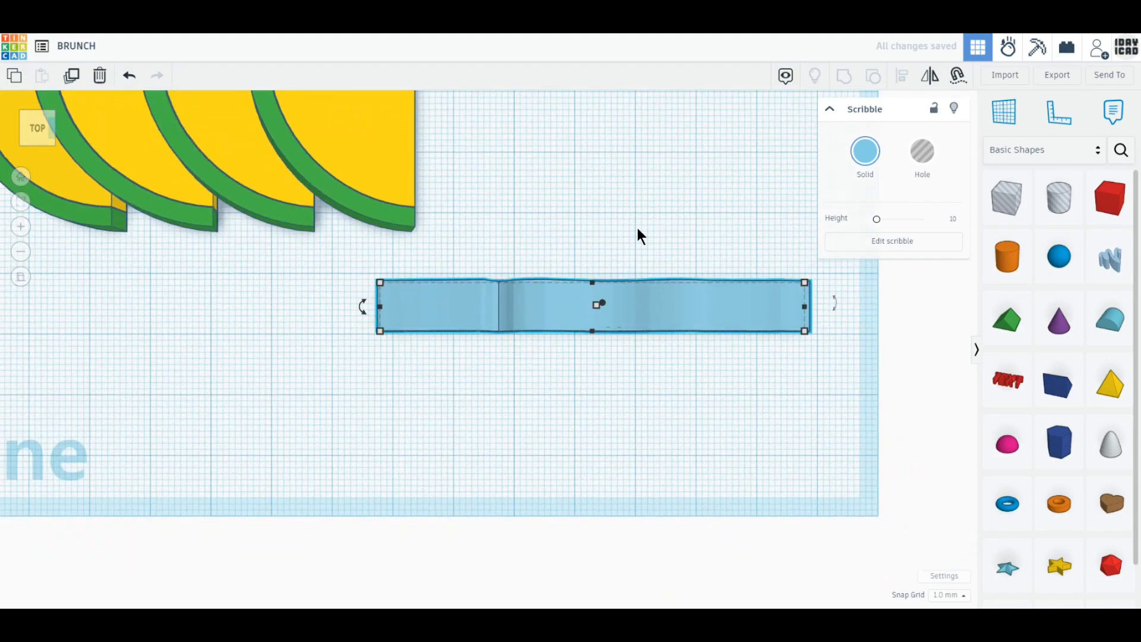
{"action": "left_click_drag", "start_coordinate": [669, 365], "coordinate": [682, 350]}
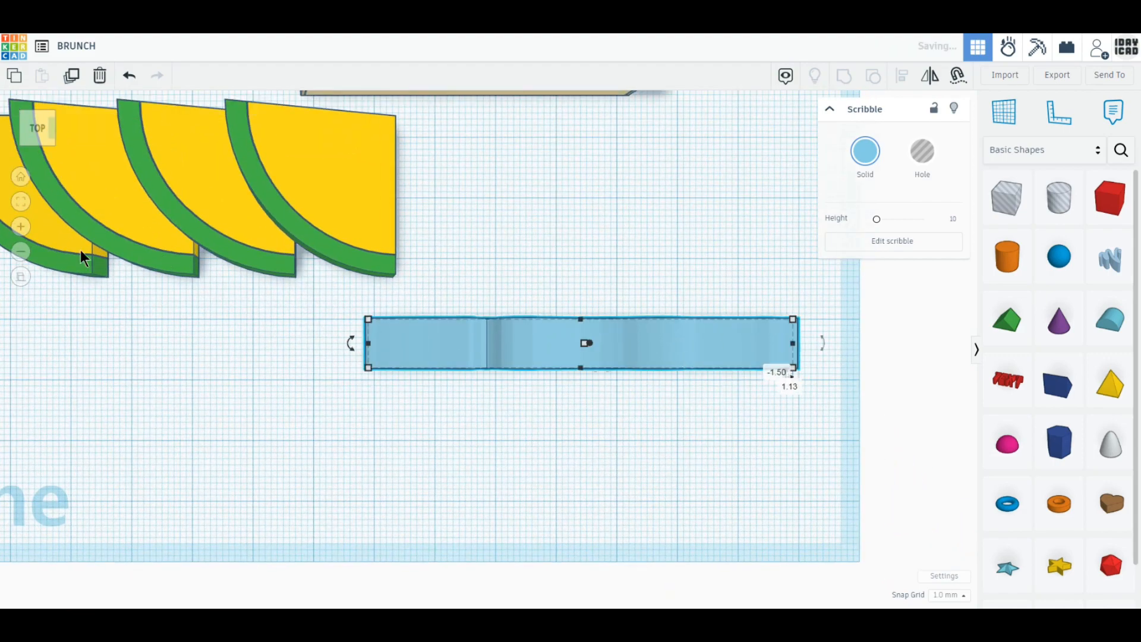
{"action": "left_click", "coordinate": [21, 277]}
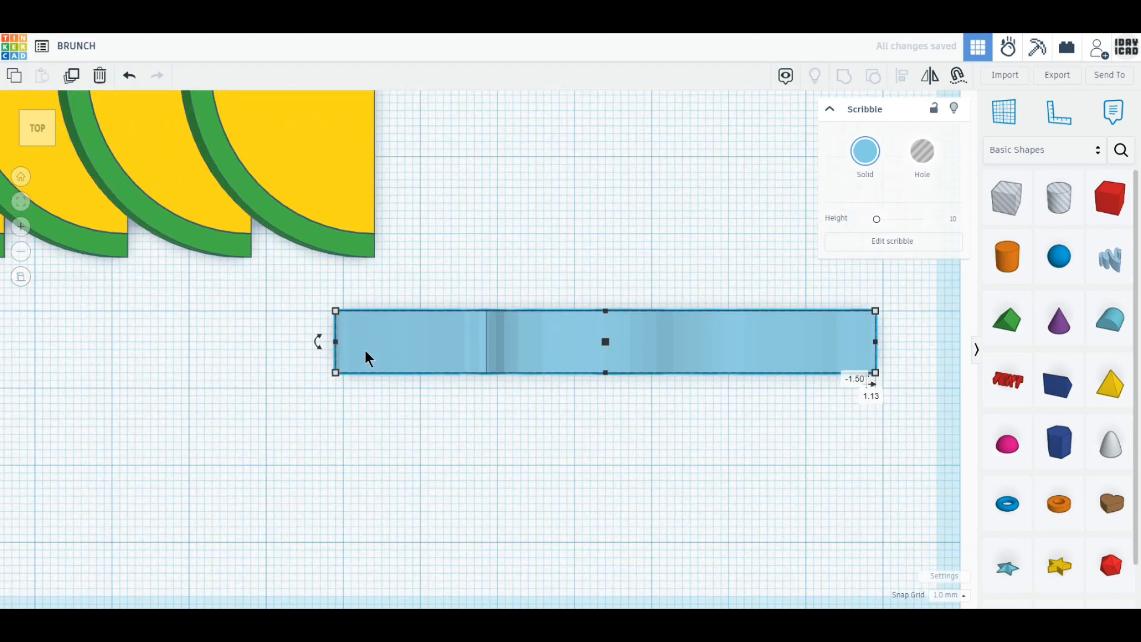
{"action": "left_click_drag", "start_coordinate": [365, 350], "coordinate": [319, 342]}
{"action": "left_click", "coordinate": [72, 76]}
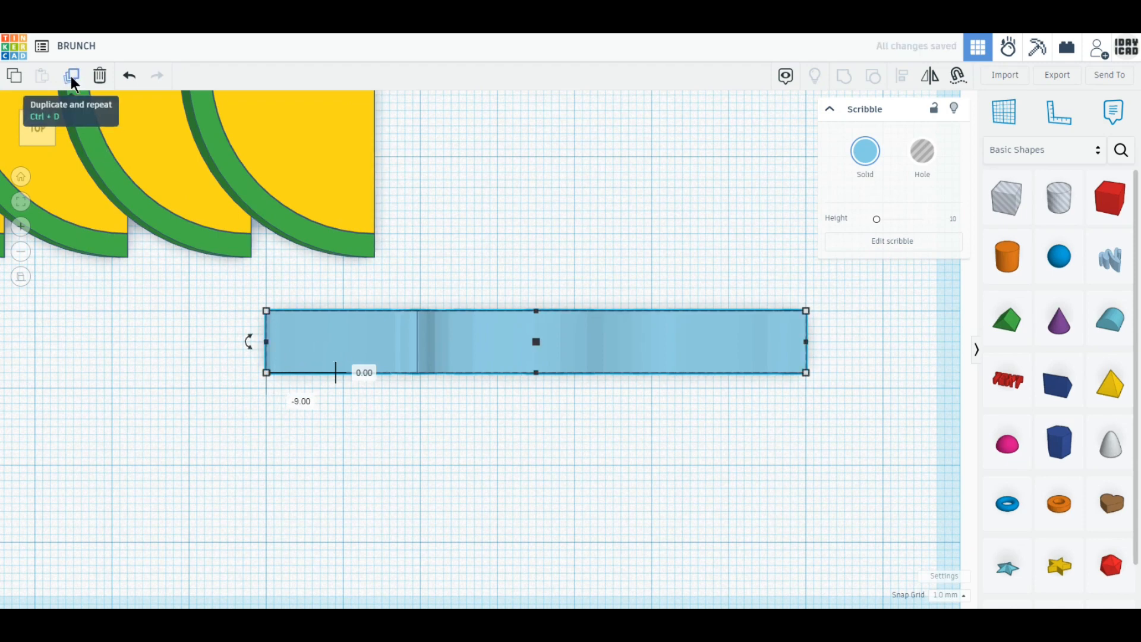
{"action": "left_click_drag", "start_coordinate": [487, 381], "coordinate": [487, 406]}
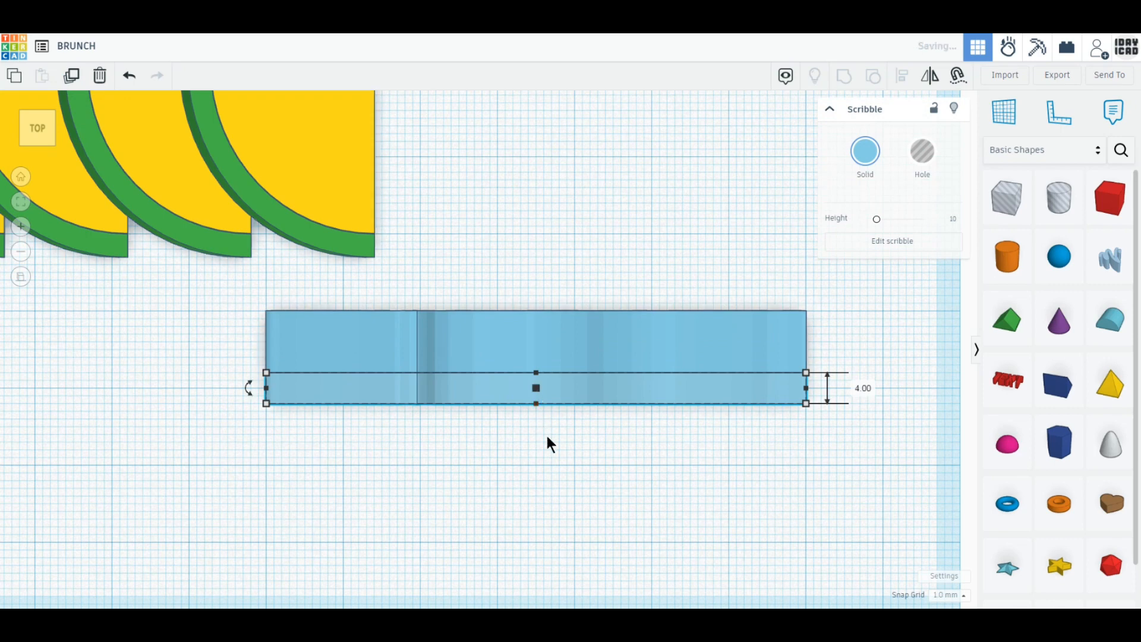
Duplicate the wide and narrow strips together and place the pair directly in front of the originals
{"action": "left_click", "coordinate": [400, 351], "text": "shift"}
{"action": "left_click", "coordinate": [76, 85]}
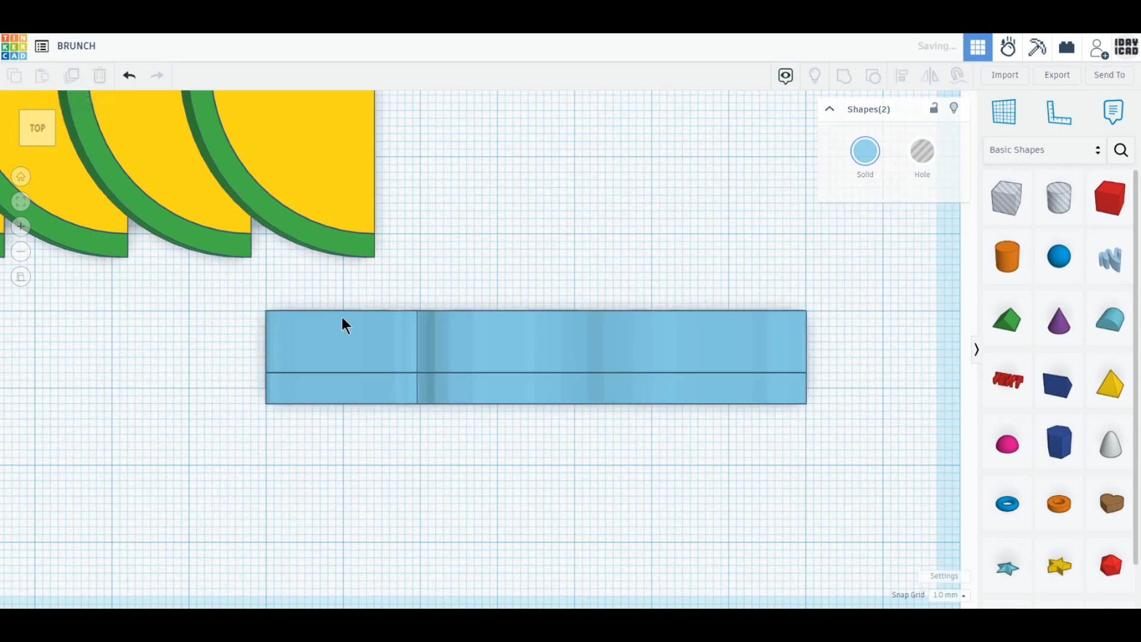
{"action": "left_click_drag", "start_coordinate": [341, 321], "coordinate": [490, 438]}
{"action": "left_click", "coordinate": [587, 515]}
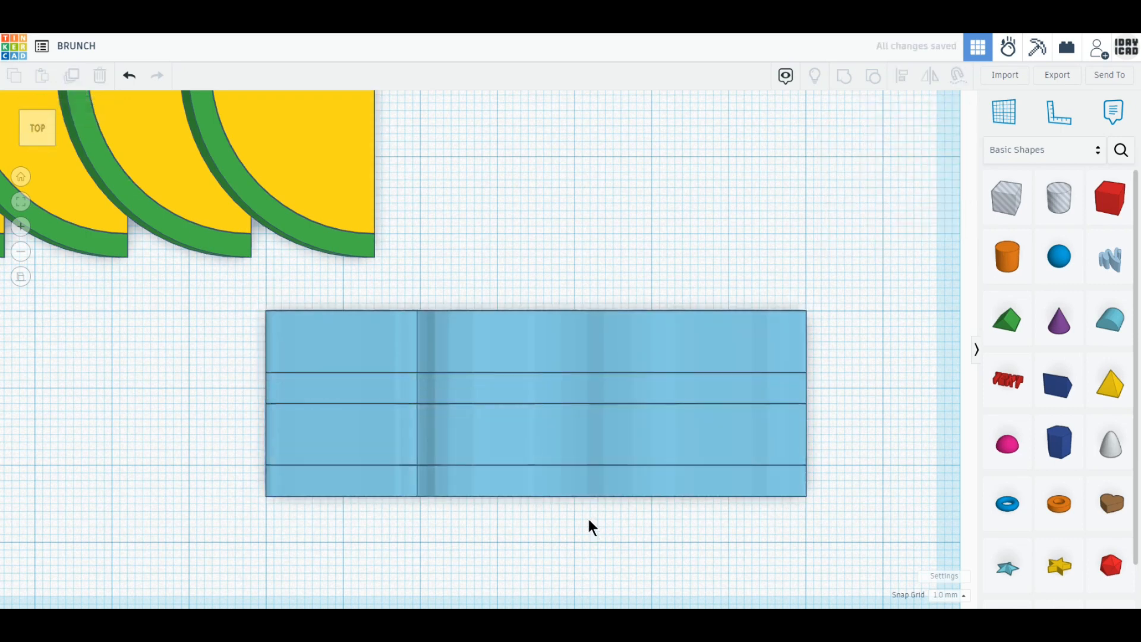
Color both wide strips light red and the narrow strip between them light orange
{"action": "left_click", "coordinate": [545, 473]}
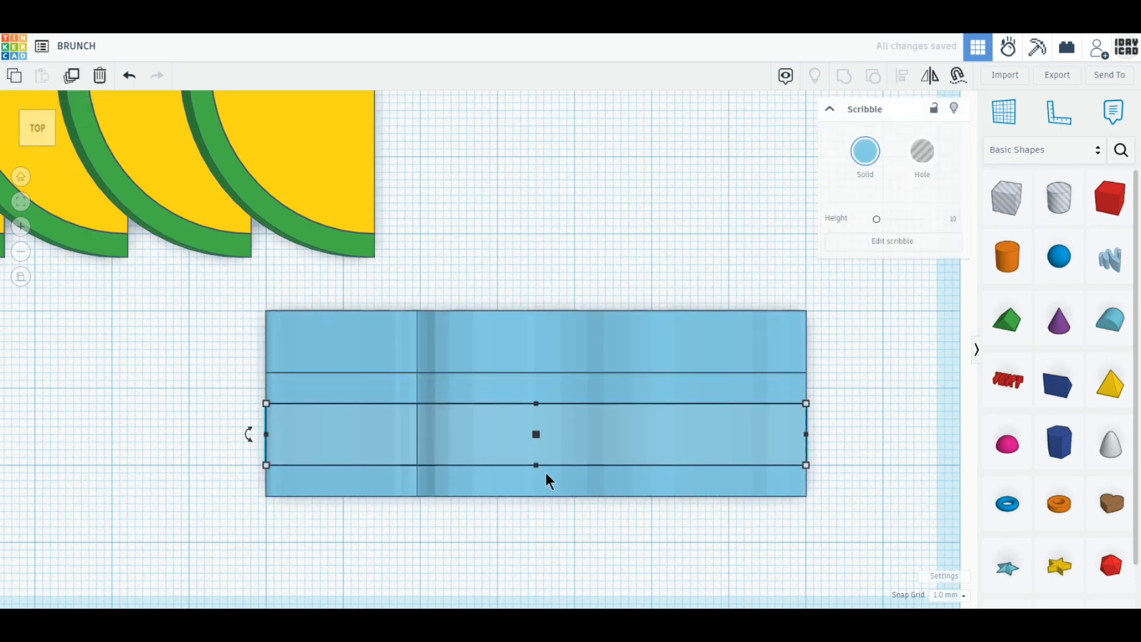
{"action": "left_click", "coordinate": [747, 323]}
{"action": "left_click", "coordinate": [864, 153]}
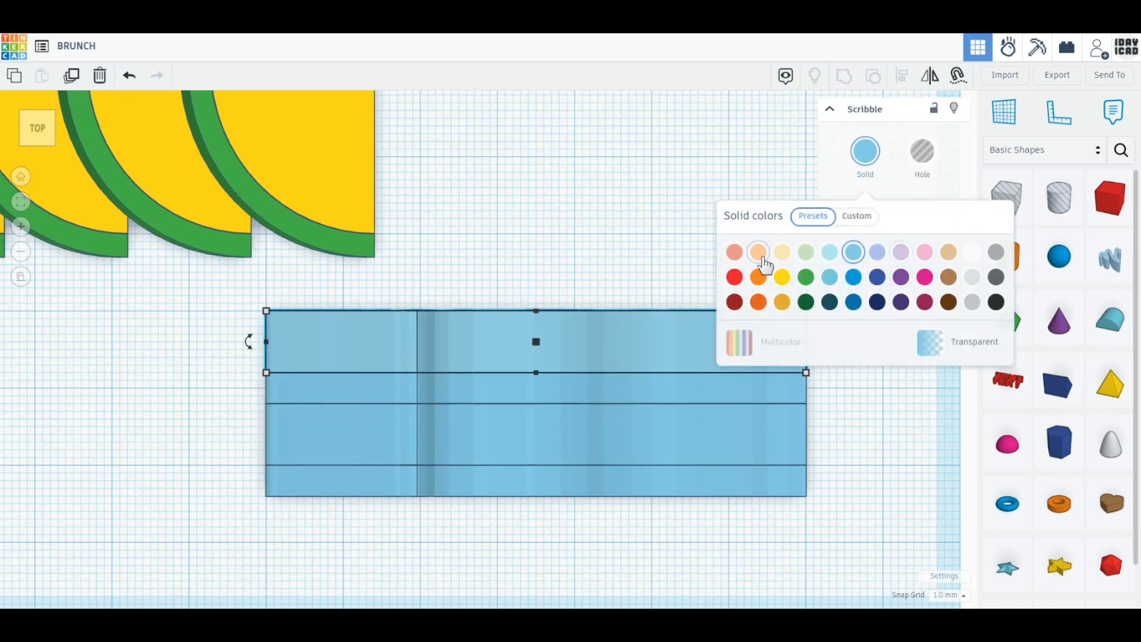
{"action": "left_click", "coordinate": [735, 252]}
{"action": "left_click", "coordinate": [683, 437]}
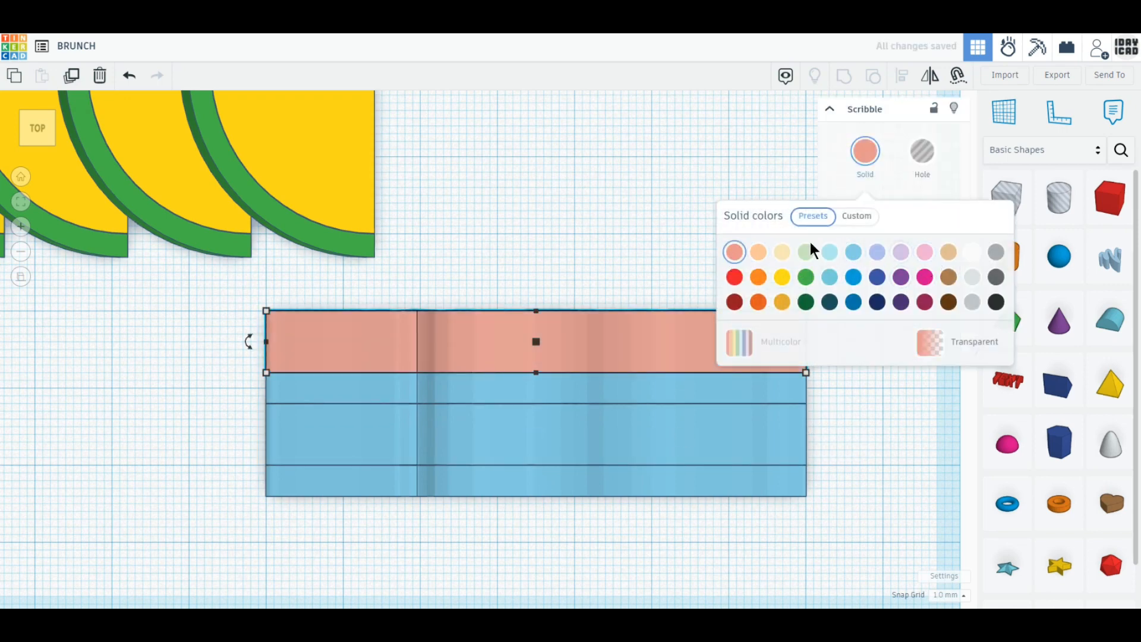
{"action": "left_click", "coordinate": [735, 255]}
{"action": "left_click", "coordinate": [749, 388]}
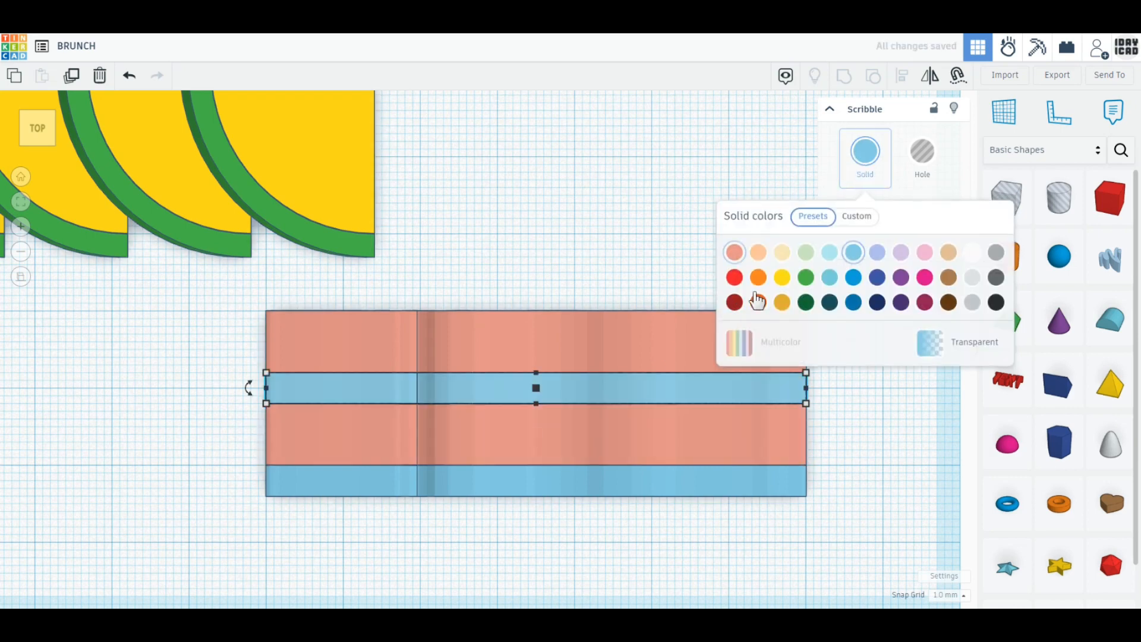
{"action": "left_click", "coordinate": [759, 252]}
Try pale yellow on the front narrow strip
{"action": "left_click", "coordinate": [683, 477]}
{"action": "left_click", "coordinate": [866, 153]}
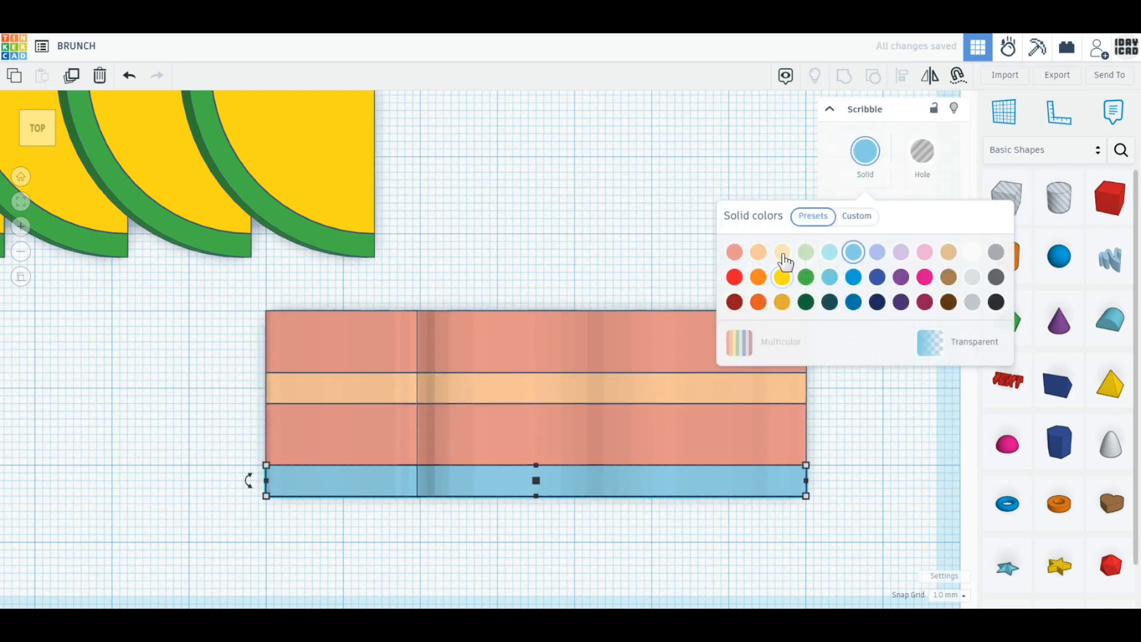
{"action": "left_click", "coordinate": [782, 252]}
{"action": "left_click", "coordinate": [697, 537]}
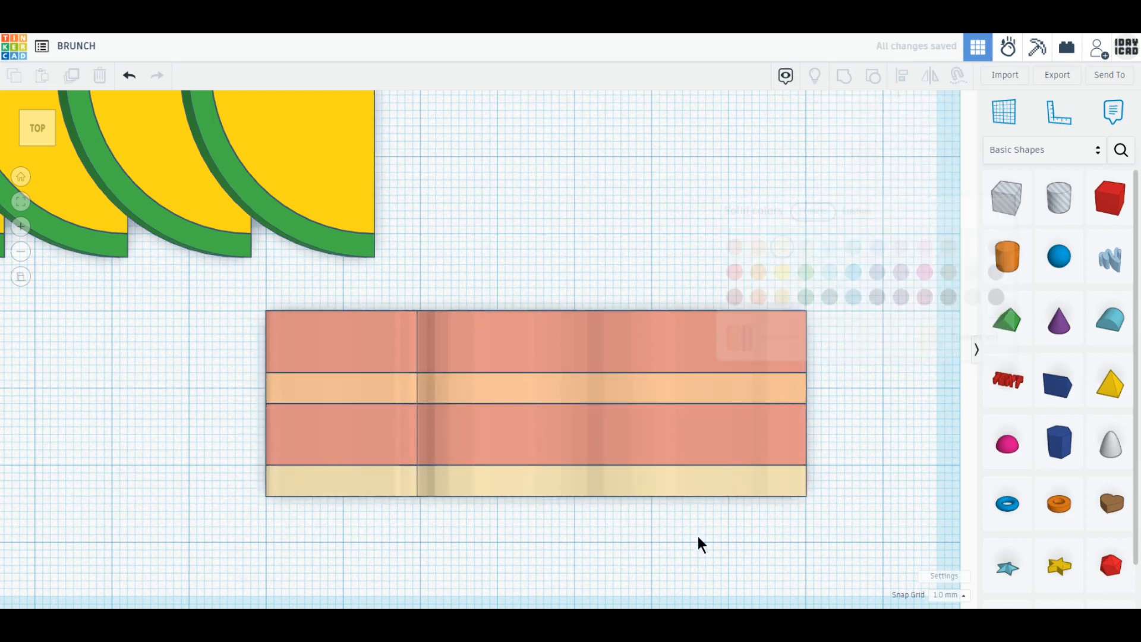
Color the front narrow strip light orange to match the other narrow strip
{"action": "left_click", "coordinate": [702, 488]}
{"action": "left_click", "coordinate": [864, 151]}
{"action": "left_click", "coordinate": [764, 252]}
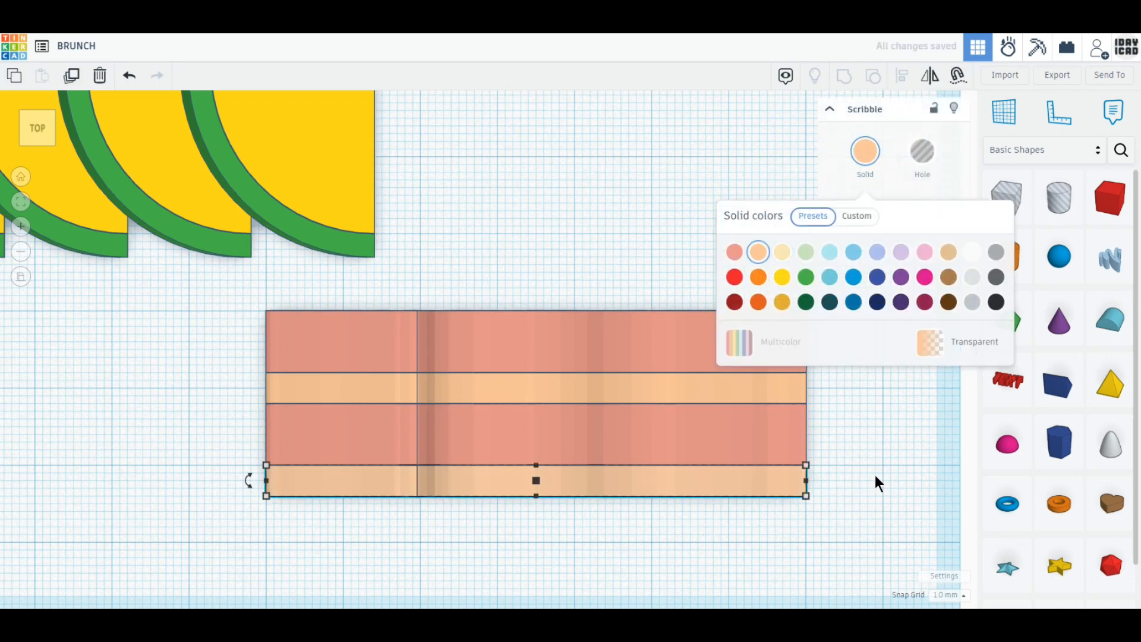
Group the four strips into one bacon slice and set it to multicolor
{"action": "left_click_drag", "start_coordinate": [875, 475], "coordinate": [593, 352]}
{"action": "middle_click_drag", "start_coordinate": [749, 453], "coordinate": [754, 377]}
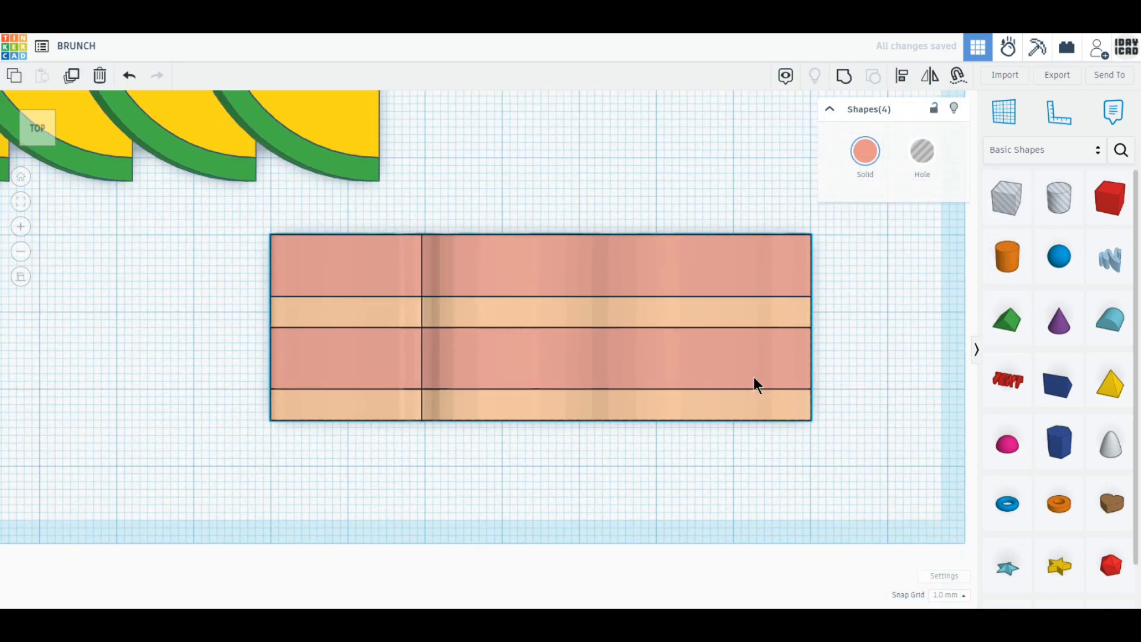
{"action": "left_click", "coordinate": [843, 76]}
{"action": "left_click", "coordinate": [865, 156]}
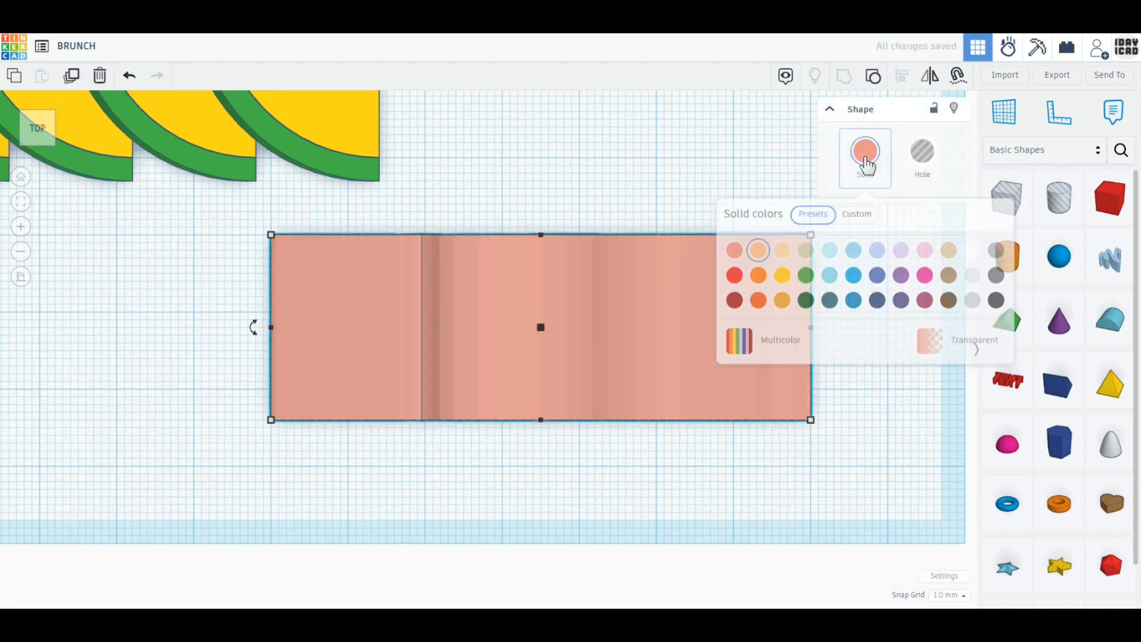
{"action": "left_click", "coordinate": [776, 342]}
{"action": "left_click", "coordinate": [872, 403]}
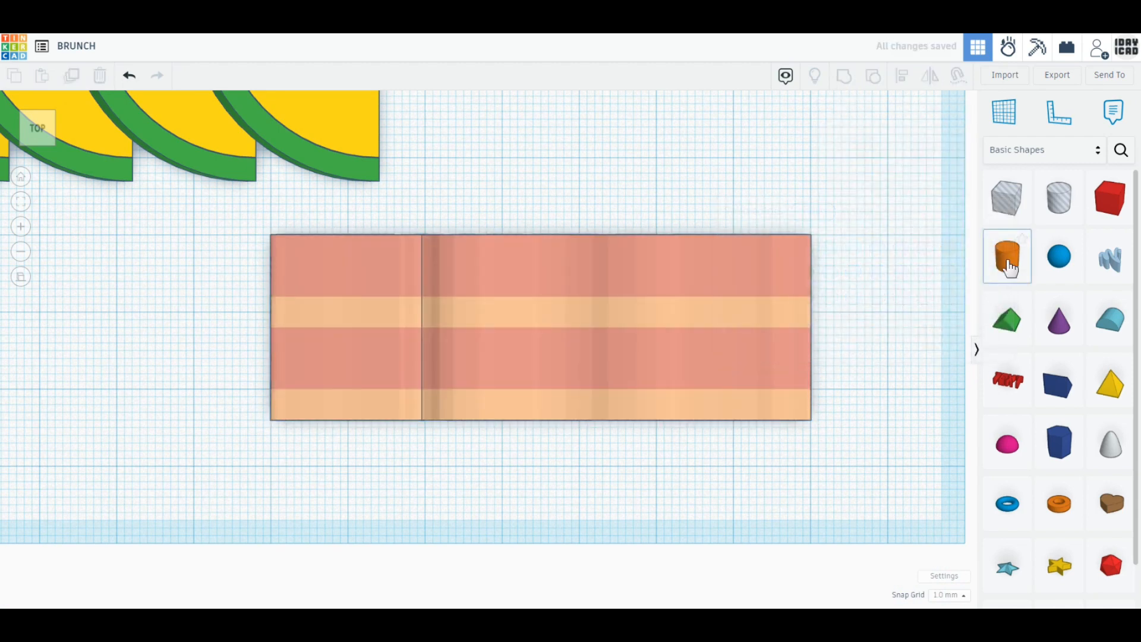
Add a thin, flattened cylinder hole across the bacon's end at the first color seam
{"action": "left_click_drag", "start_coordinate": [1007, 257], "coordinate": [779, 486]}
{"action": "left_click_drag", "start_coordinate": [841, 406], "coordinate": [327, 300]}
{"action": "key", "text": "h"}
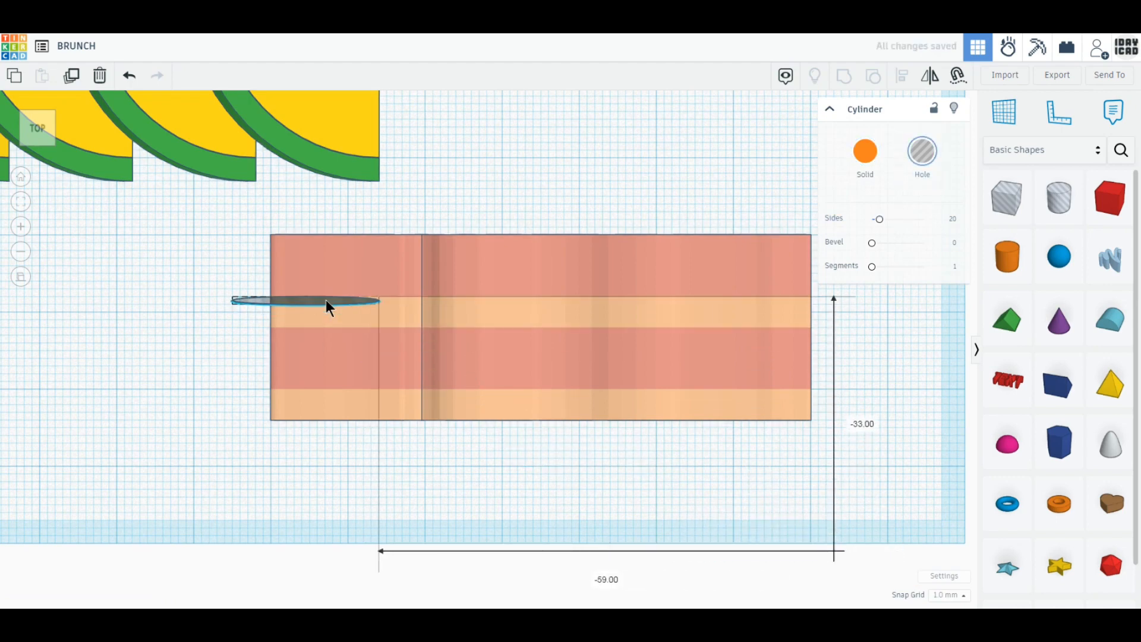
Stretch the bacon forward to widen its stripes and realign the cylinder hole with the first color seam
{"action": "left_click", "coordinate": [451, 375]}
{"action": "left_click_drag", "start_coordinate": [541, 420], "coordinate": [542, 538]}
{"action": "left_click_drag", "start_coordinate": [257, 300], "coordinate": [241, 339]}
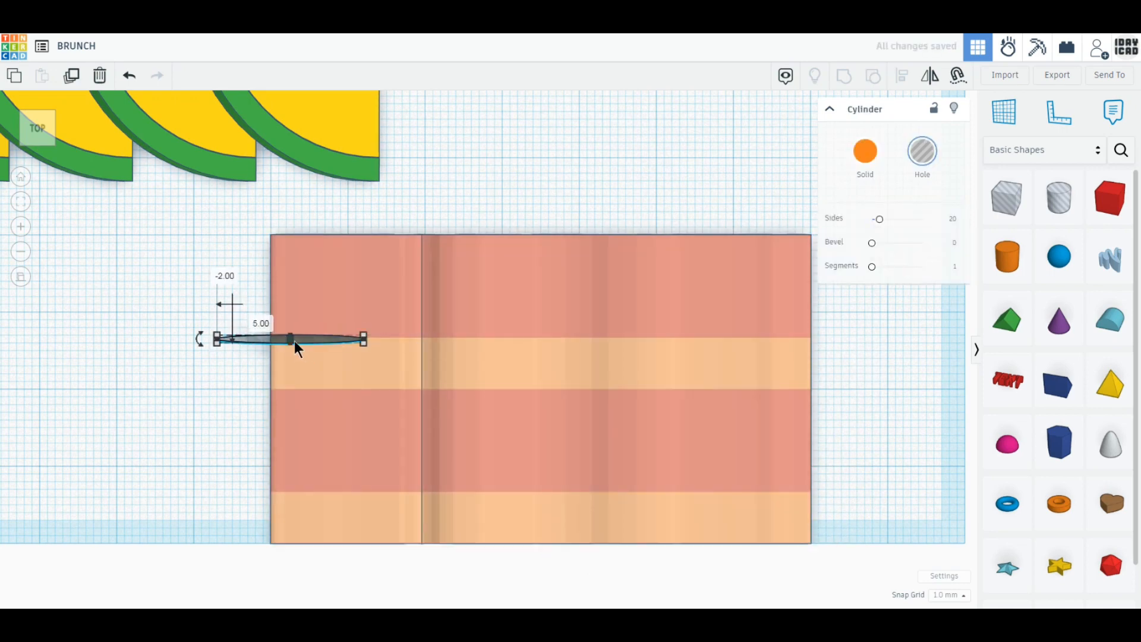
Duplicate the cylinder hole twice at equal spacing along the first color seam
{"action": "left_click", "coordinate": [72, 75]}
{"action": "left_click_drag", "start_coordinate": [333, 347], "coordinate": [550, 335]}
{"action": "left_click", "coordinate": [71, 74]}
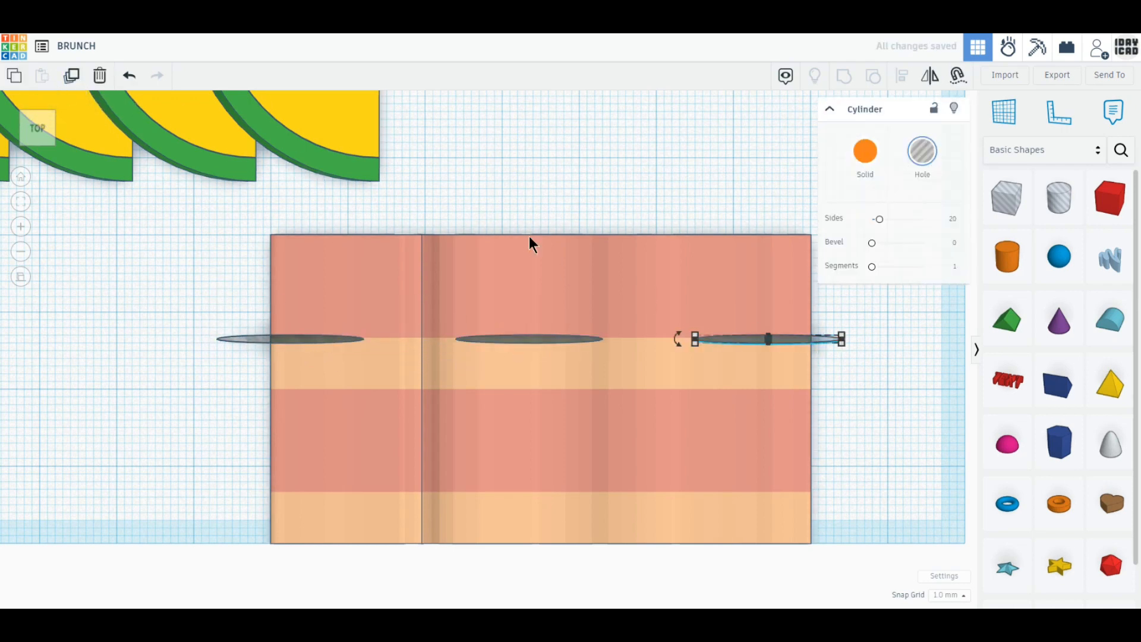
Duplicate the row of three cylinder holes three times, placing one row across each of the bacon's remaining stripes
{"action": "left_click_drag", "start_coordinate": [186, 306], "coordinate": [726, 394]}
{"action": "left_click", "coordinate": [680, 413], "text": "shift"}
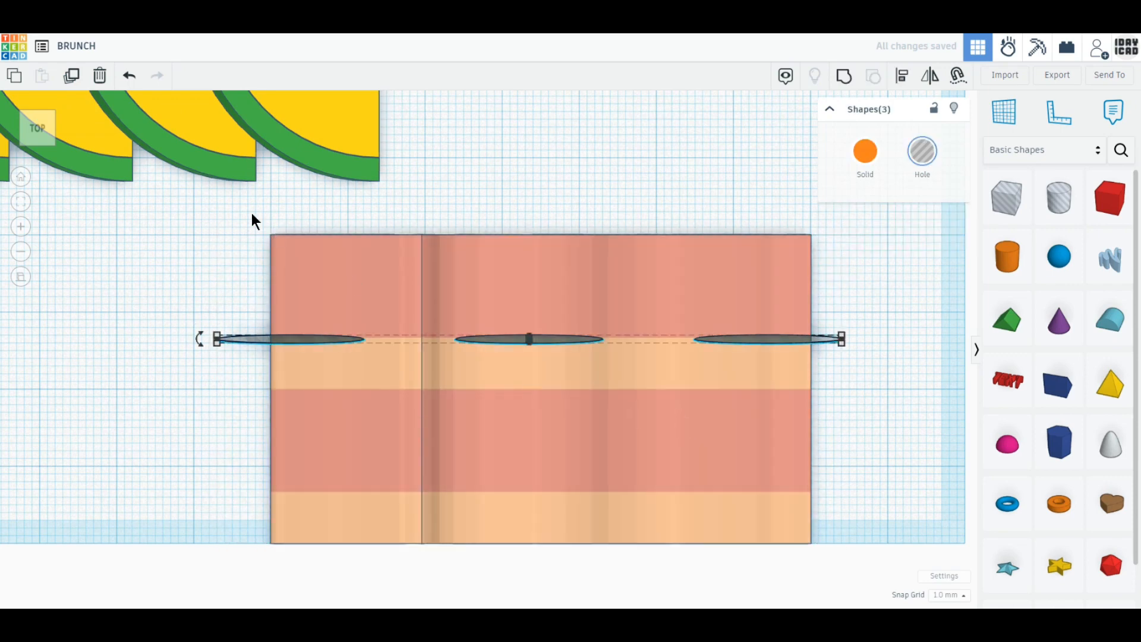
{"action": "left_click", "coordinate": [72, 74]}
{"action": "left_click_drag", "start_coordinate": [529, 341], "coordinate": [549, 443]}
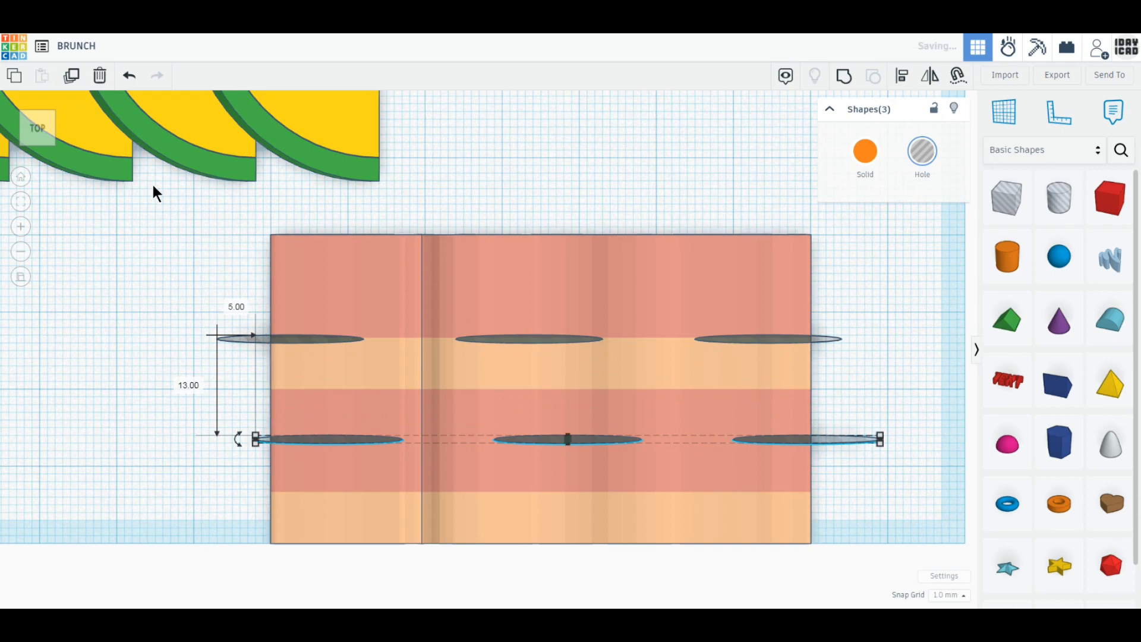
{"action": "left_click", "coordinate": [71, 75]}
{"action": "left_click_drag", "start_coordinate": [842, 439], "coordinate": [800, 504]}
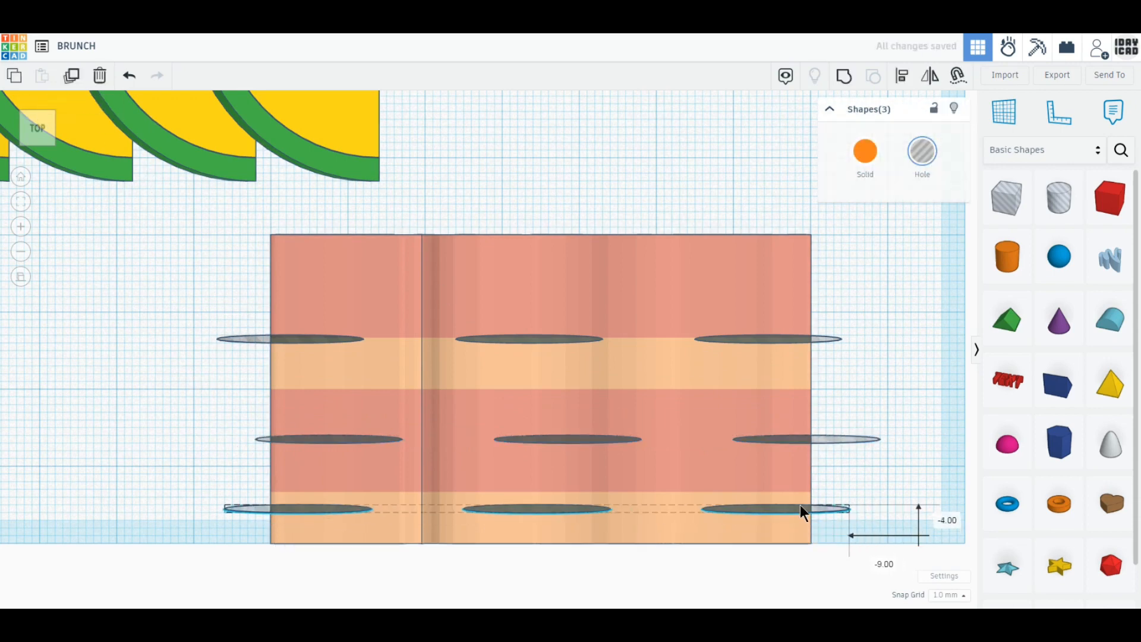
{"action": "left_click", "coordinate": [72, 75]}
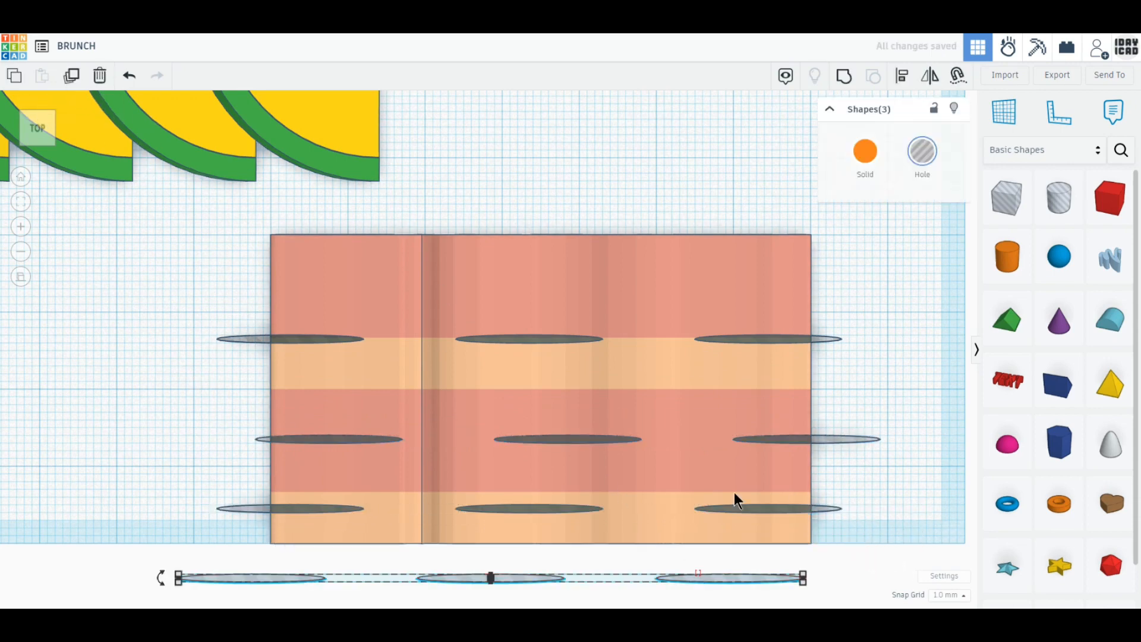
{"action": "left_click_drag", "start_coordinate": [733, 492], "coordinate": [323, 589]}
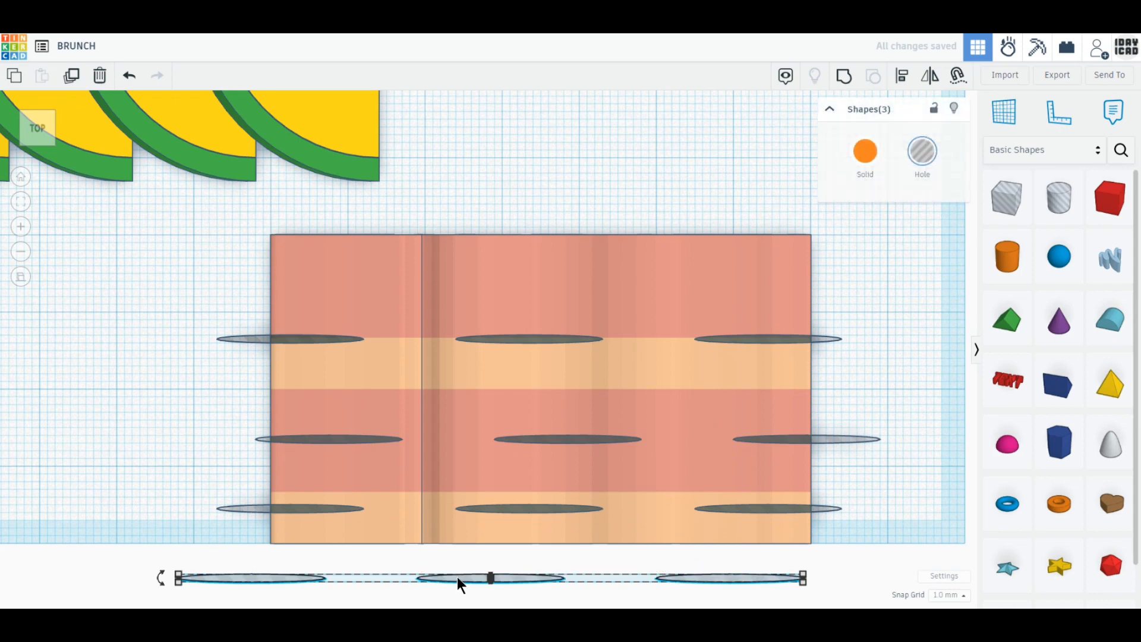
{"action": "left_click_drag", "start_coordinate": [458, 578], "coordinate": [627, 287]}
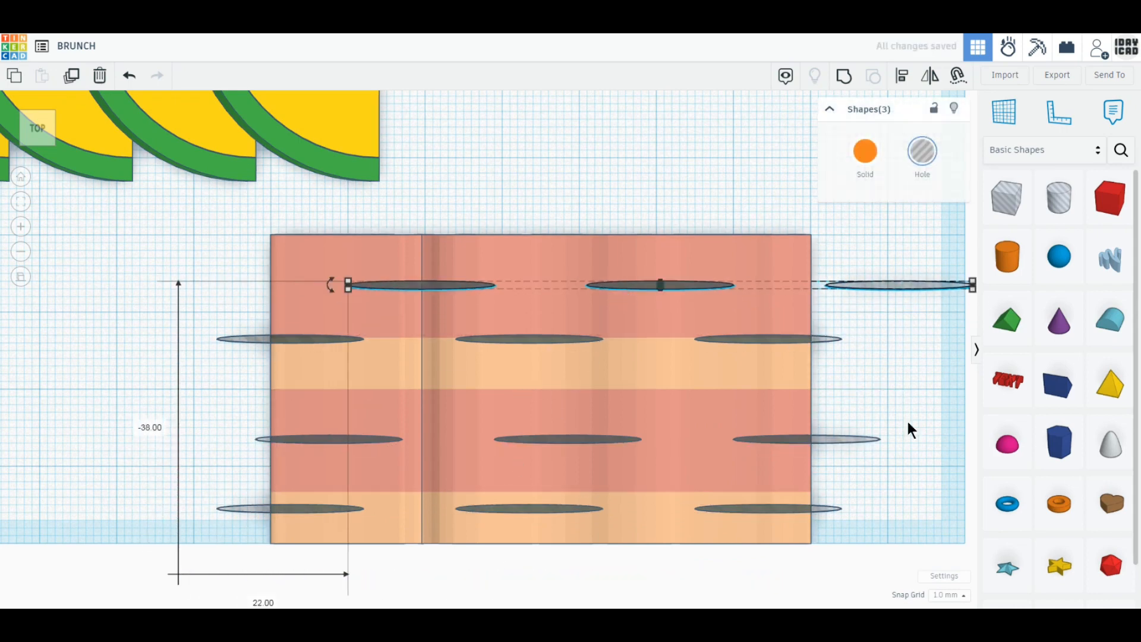
Stagger individual cylinder holes irregularly across the bacon stripes and lengthen the front-left one outward past the slice's edge
{"action": "left_click", "coordinate": [909, 428]}
{"action": "left_click_drag", "start_coordinate": [772, 510], "coordinate": [768, 494]}
{"action": "left_click", "coordinate": [339, 509]}
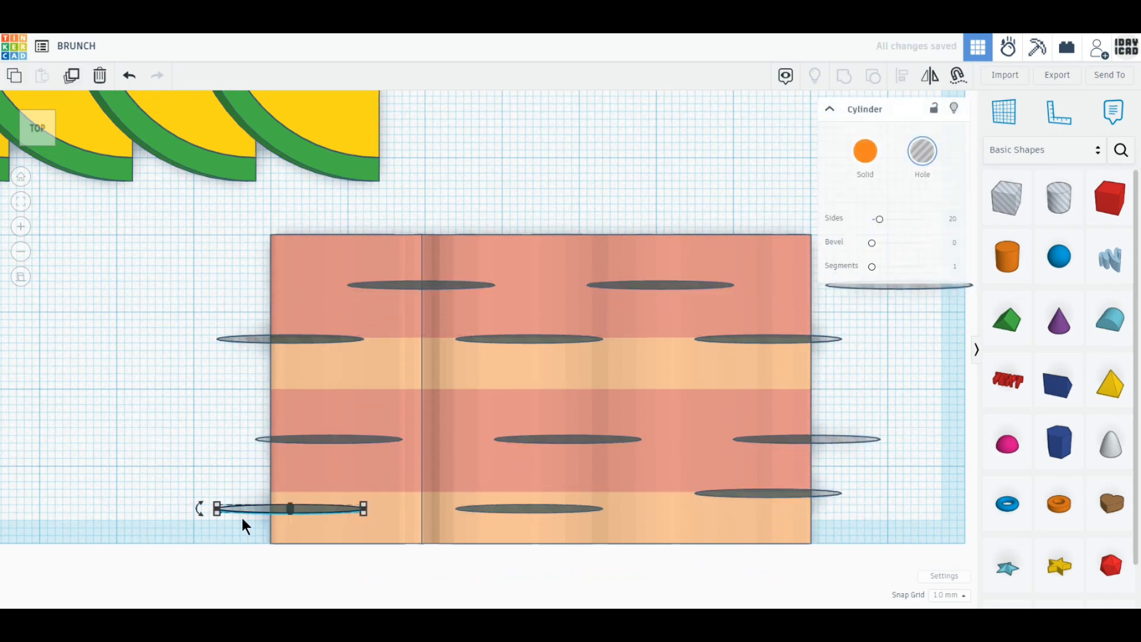
{"action": "left_click_drag", "start_coordinate": [216, 508], "coordinate": [170, 508]}
{"action": "left_click_drag", "start_coordinate": [516, 508], "coordinate": [530, 516]}
{"action": "left_click_drag", "start_coordinate": [567, 438], "coordinate": [572, 420]}
{"action": "left_click_drag", "start_coordinate": [590, 340], "coordinate": [601, 348]}
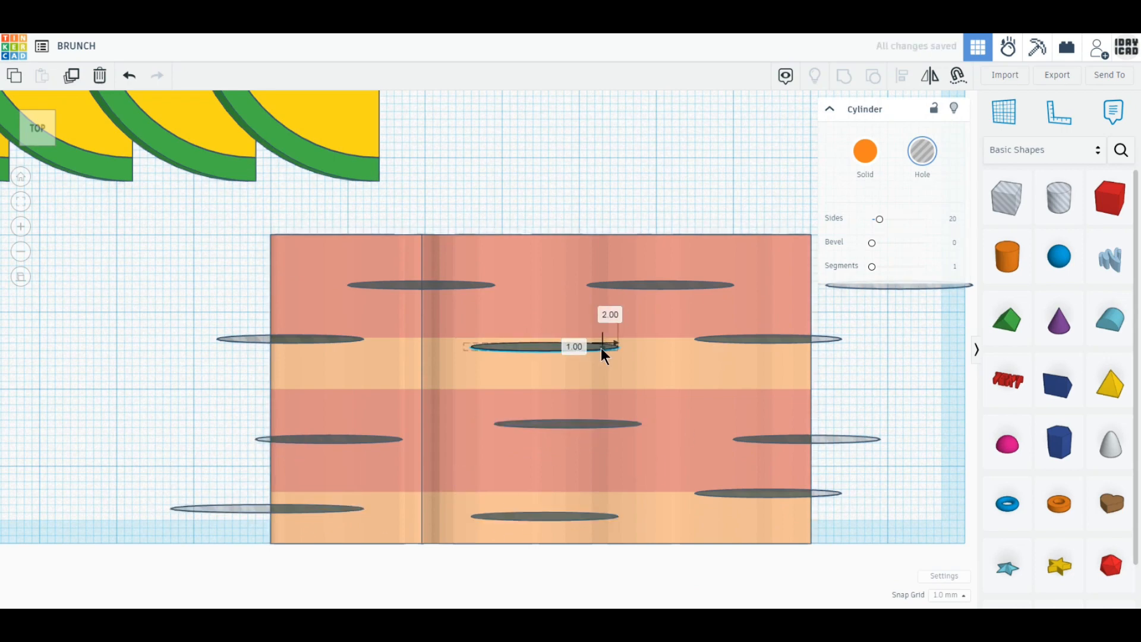
{"action": "left_click_drag", "start_coordinate": [664, 287], "coordinate": [683, 270]}
{"action": "left_click_drag", "start_coordinate": [443, 287], "coordinate": [389, 265]}
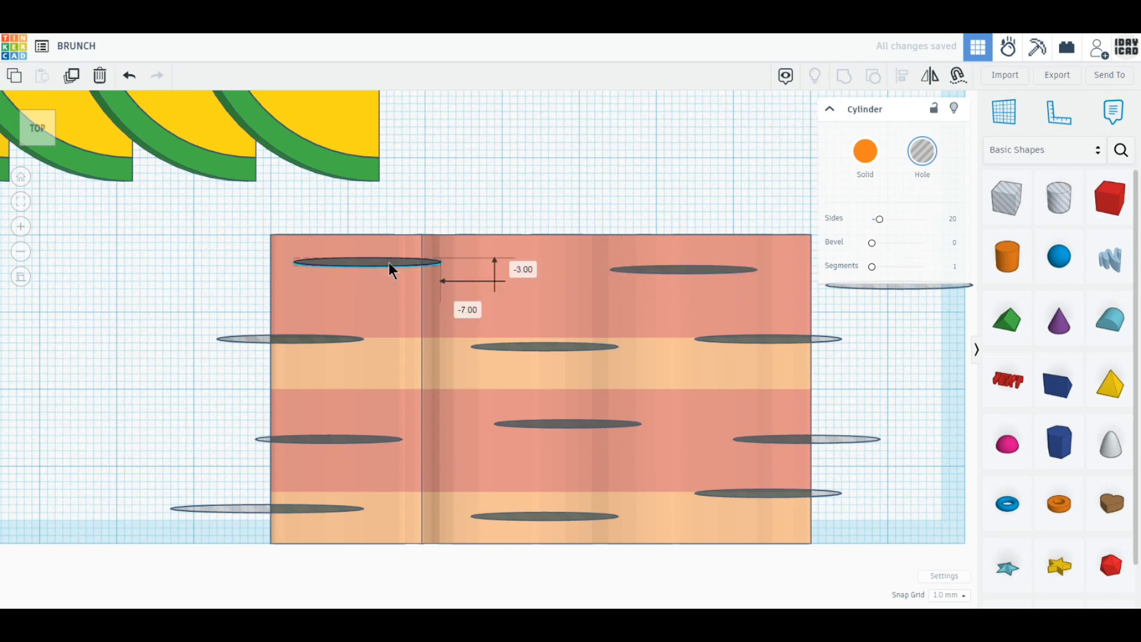
{"action": "left_click_drag", "start_coordinate": [871, 291], "coordinate": [829, 375]}
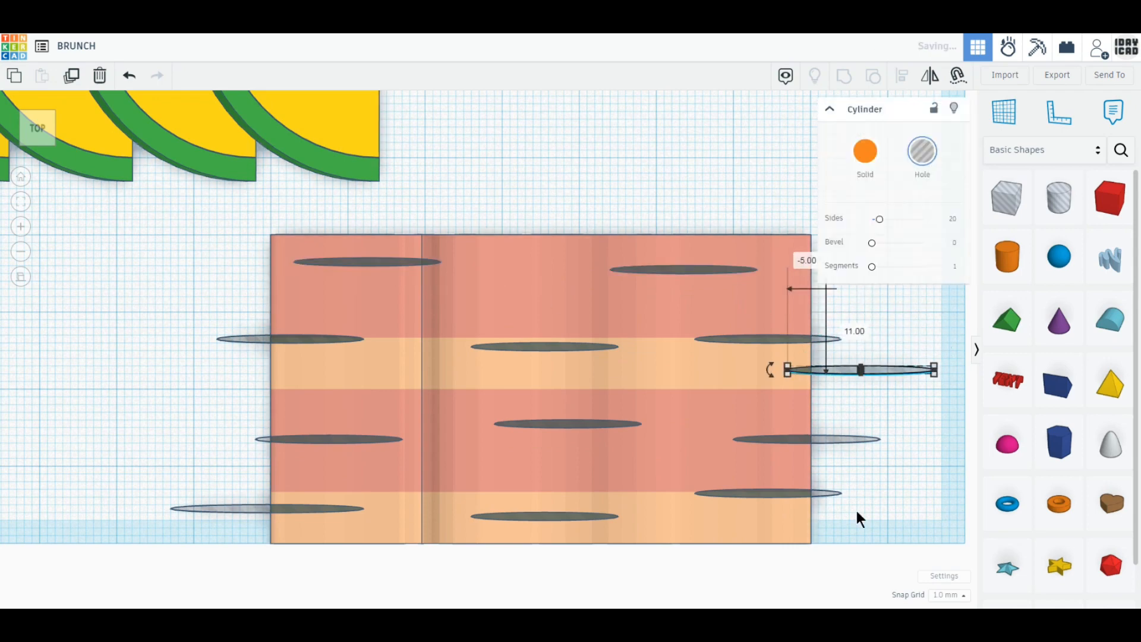
Group the bacon with all its cylinder holes to cut the grooves, and narrow the slice to 20 mm
{"action": "left_click_drag", "start_coordinate": [896, 556], "coordinate": [208, 252]}
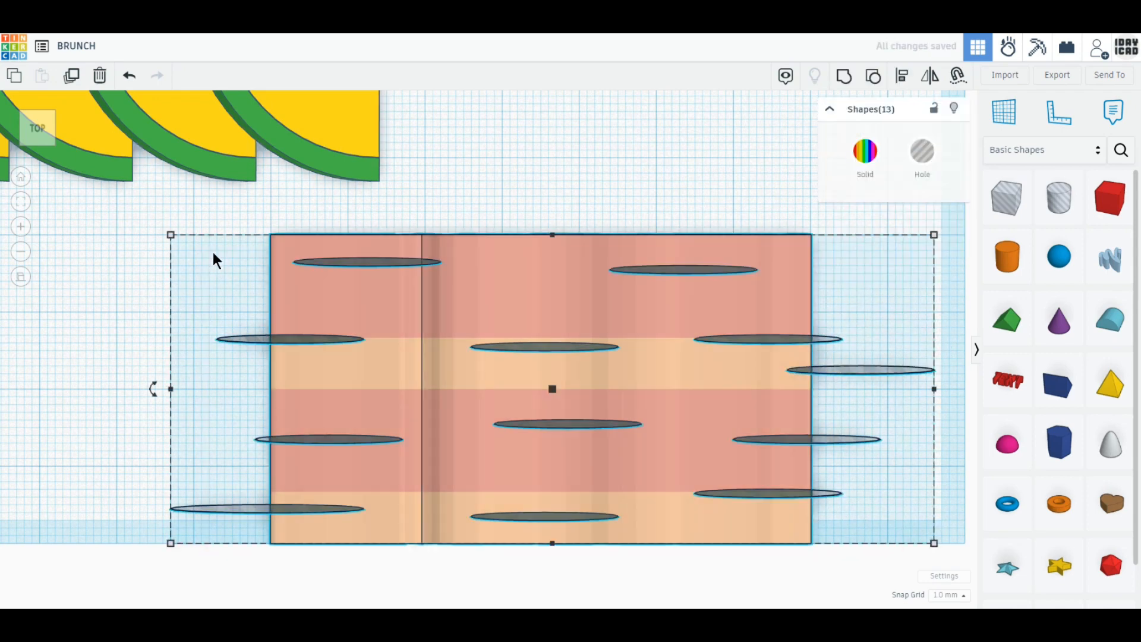
{"action": "left_click", "coordinate": [849, 80]}
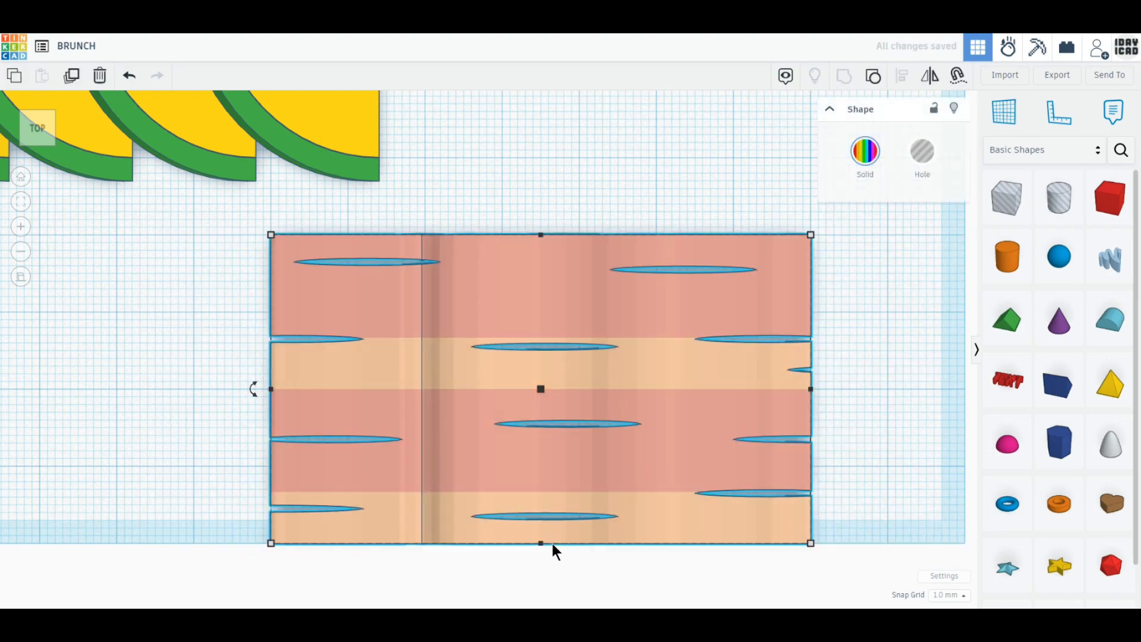
{"action": "left_click_drag", "start_coordinate": [551, 543], "coordinate": [540, 350]}
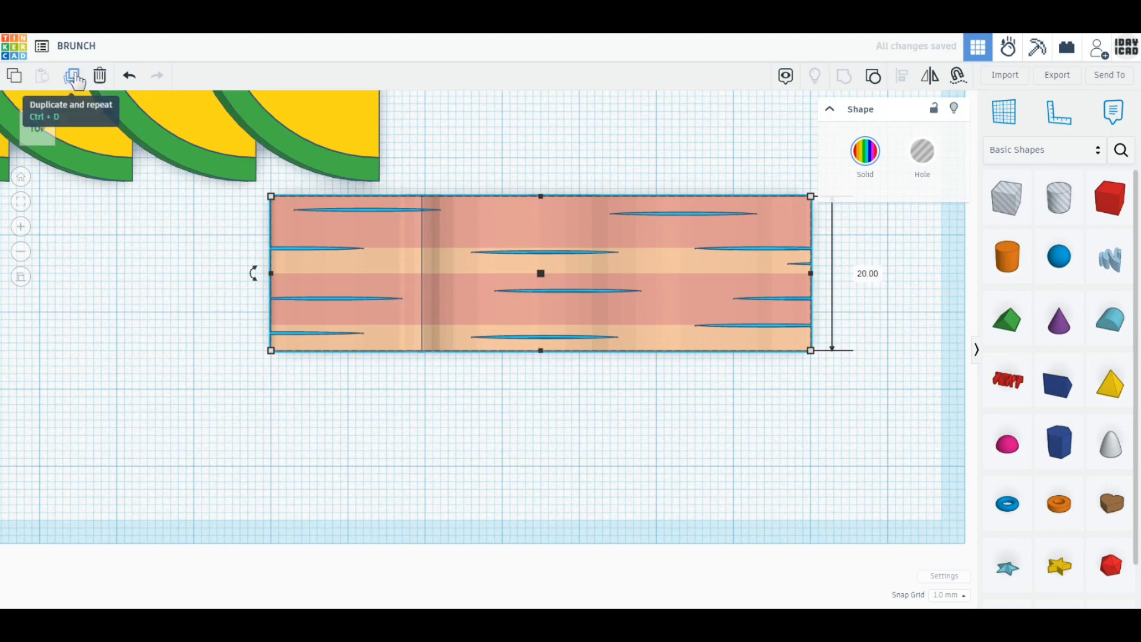
Duplicate the bacon slice, raise the copy 1 mm, and turn and tilt it so it overlaps the original diagonally
{"action": "right_click_drag", "start_coordinate": [434, 341], "coordinate": [533, 420]}
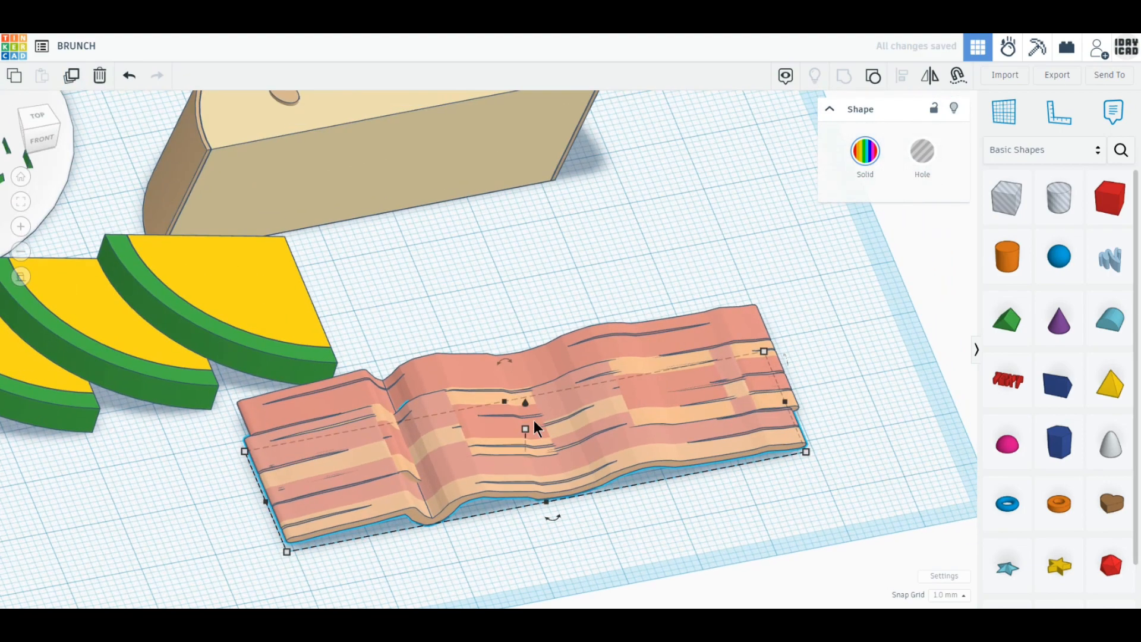
{"action": "left_click_drag", "start_coordinate": [525, 403], "coordinate": [526, 397]}
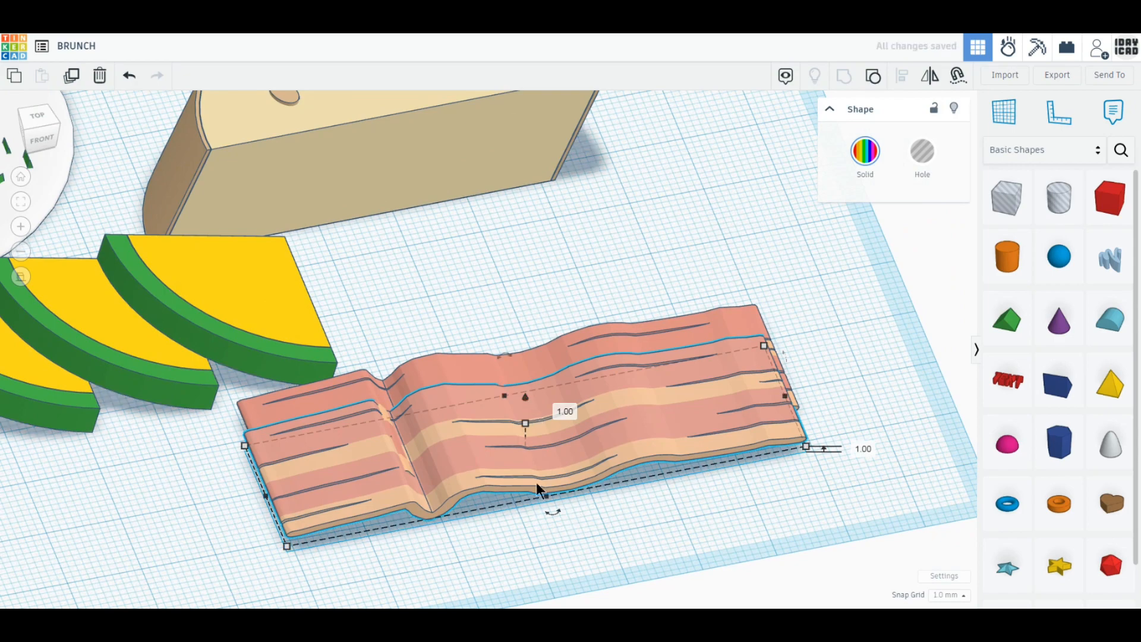
{"action": "left_click_drag", "start_coordinate": [552, 515], "coordinate": [586, 508]}
{"action": "left_click_drag", "start_coordinate": [558, 428], "coordinate": [650, 426]}
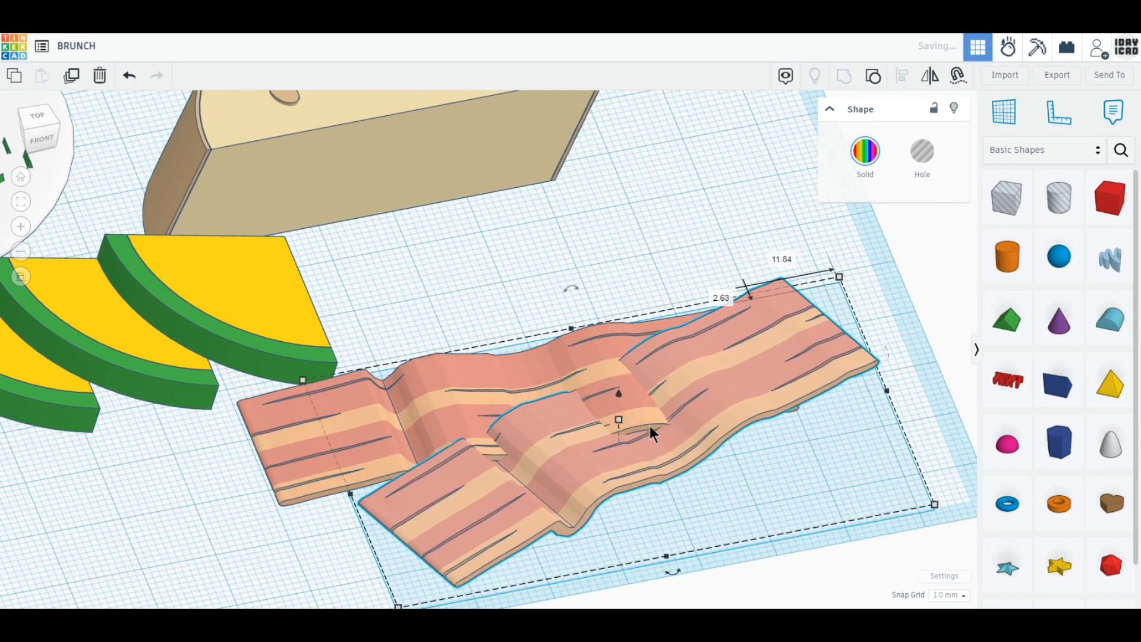
{"action": "right_click_drag", "start_coordinate": [650, 426], "coordinate": [751, 446]}
{"action": "mouse_move", "coordinate": [852, 330]}
{"action": "left_mouse_down"}
{"action": "mouse_move", "coordinate": [857, 281]}
{"action": "mouse_move", "coordinate": [851, 330]}
{"action": "left_mouse_up"}
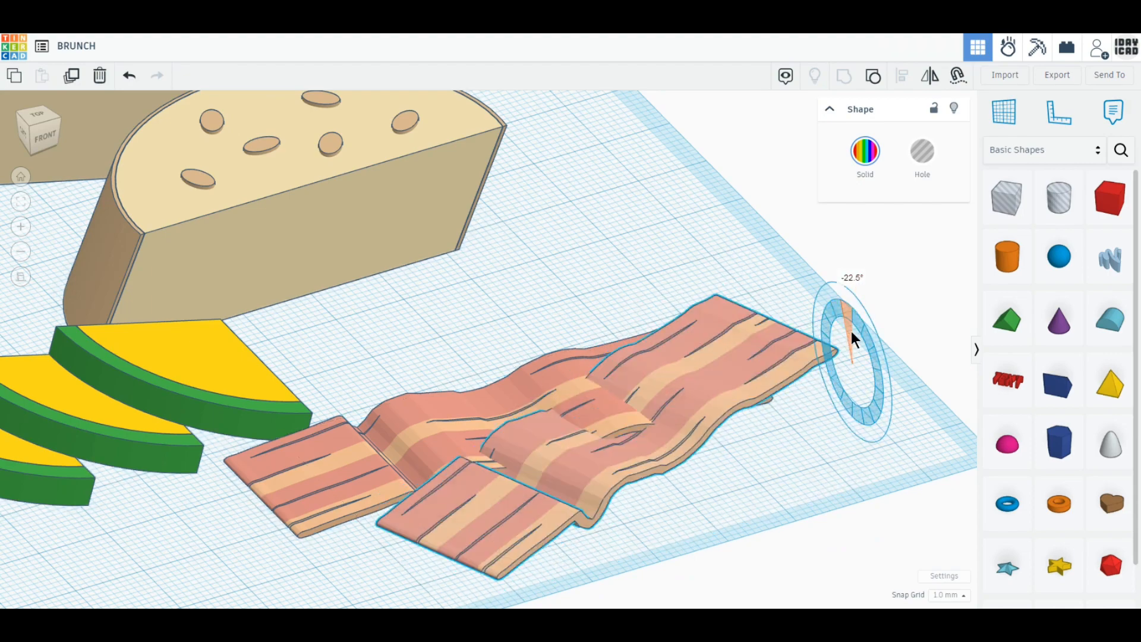
{"action": "left_click_drag", "start_coordinate": [593, 498], "coordinate": [575, 521]}
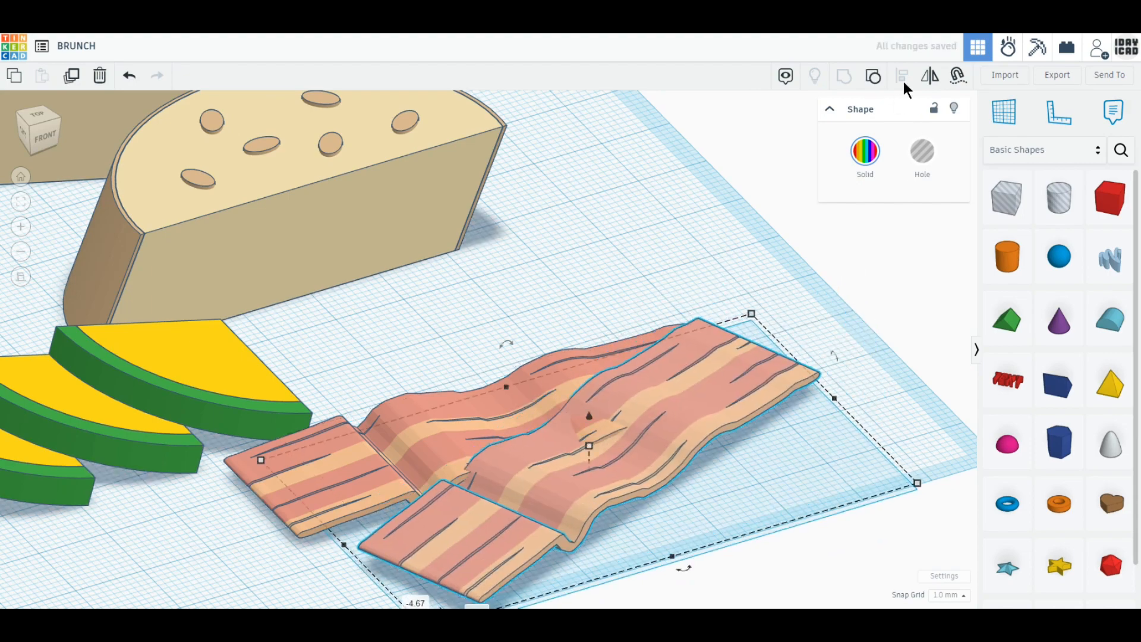
Mirror the bacon copy vertically and lengthwise, and rotate it back diagonally across the original slice
{"action": "left_click", "coordinate": [930, 77]}
{"action": "left_click", "coordinate": [931, 464]}
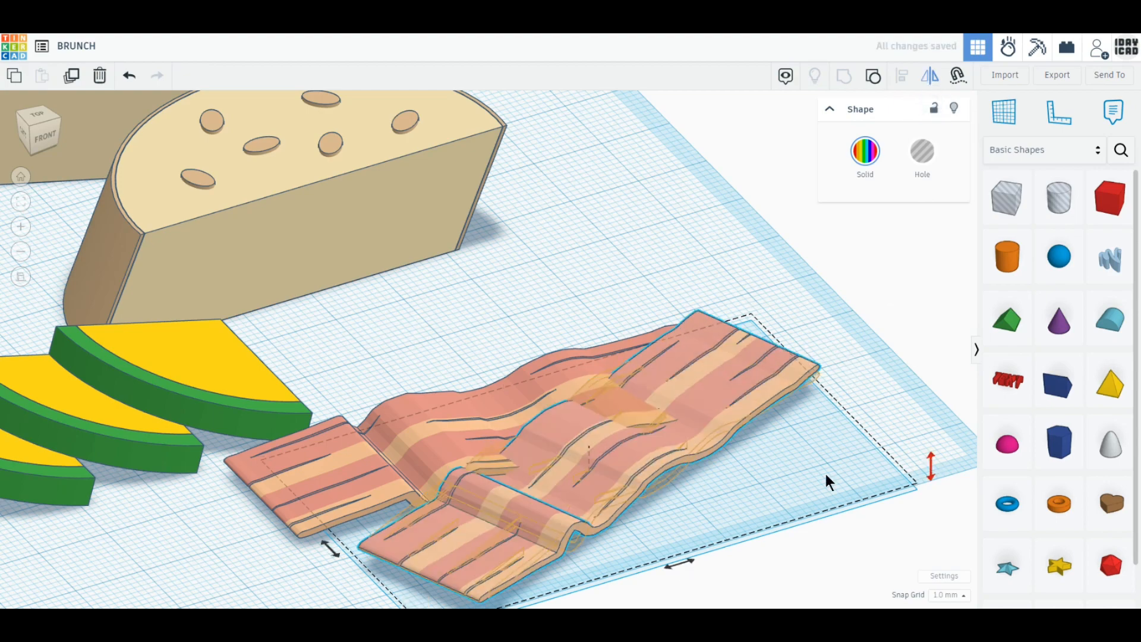
{"action": "left_click", "coordinate": [689, 562]}
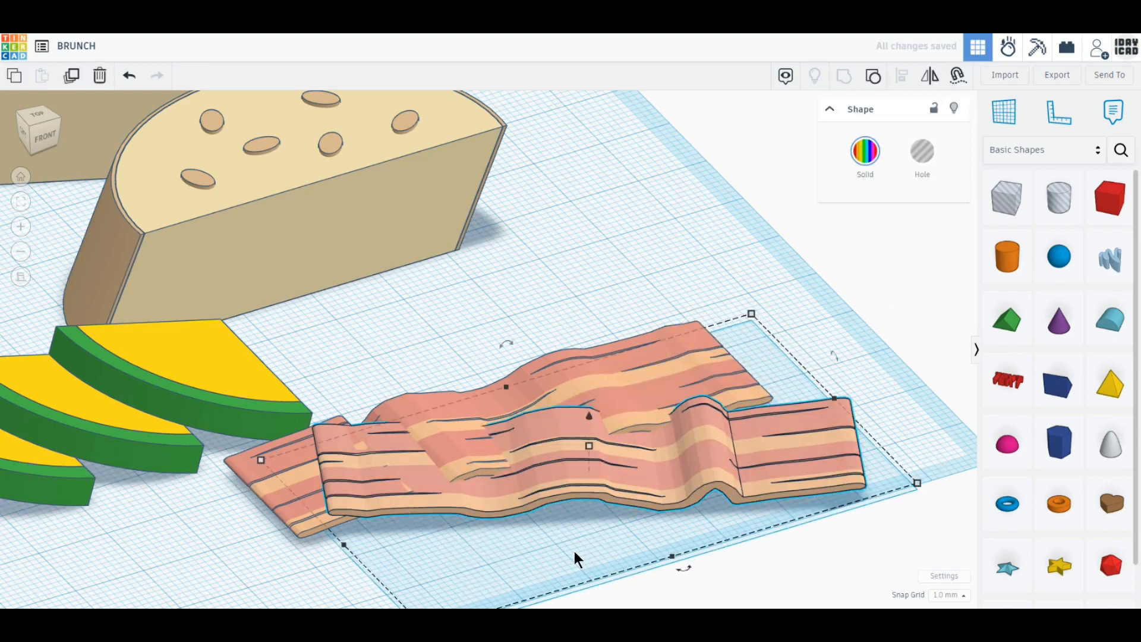
{"action": "left_click_drag", "start_coordinate": [683, 571], "coordinate": [693, 451]}
Raise the bacon copy, tilt it 4° over the original slice, and set its height above the workplane to 0
{"action": "left_click_drag", "start_coordinate": [590, 417], "coordinate": [592, 397]}
{"action": "right_click_drag", "start_coordinate": [592, 397], "coordinate": [637, 522]}
{"action": "left_click_drag", "start_coordinate": [579, 356], "coordinate": [581, 257]}
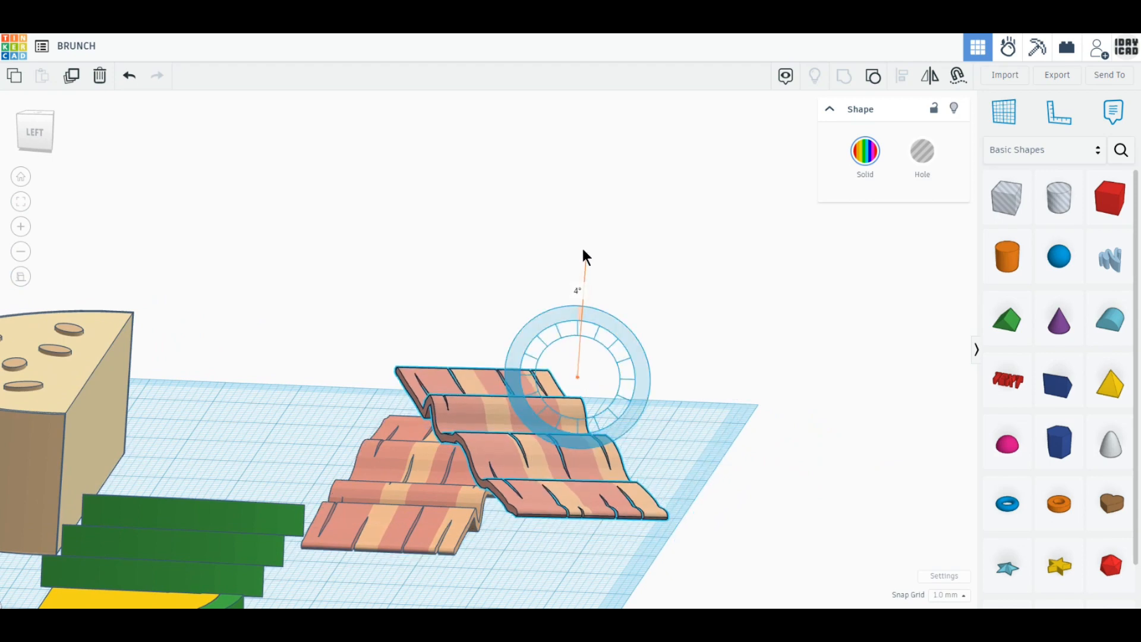
{"action": "left_click_drag", "start_coordinate": [533, 387], "coordinate": [532, 388]}
{"action": "left_click", "coordinate": [814, 423]}
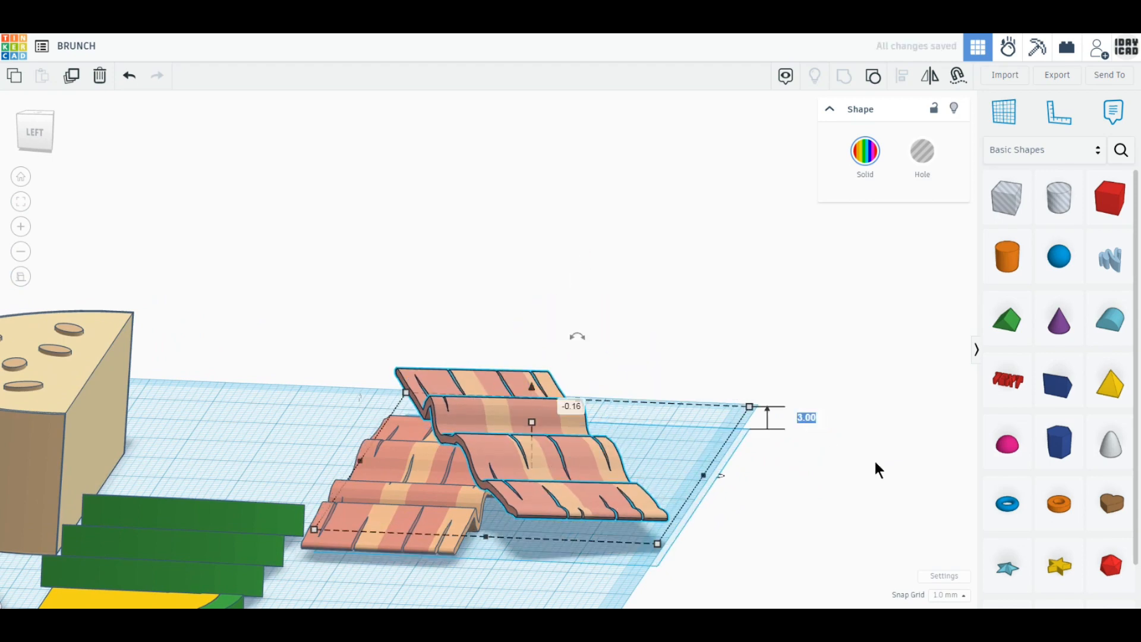
{"action": "type", "text": "0"}
{"action": "key", "text": "Return"}
Adjust the bacon copy's position and rotation so it rests crosswise on the original slice
{"action": "left_click_drag", "start_coordinate": [602, 476], "coordinate": [640, 478]}
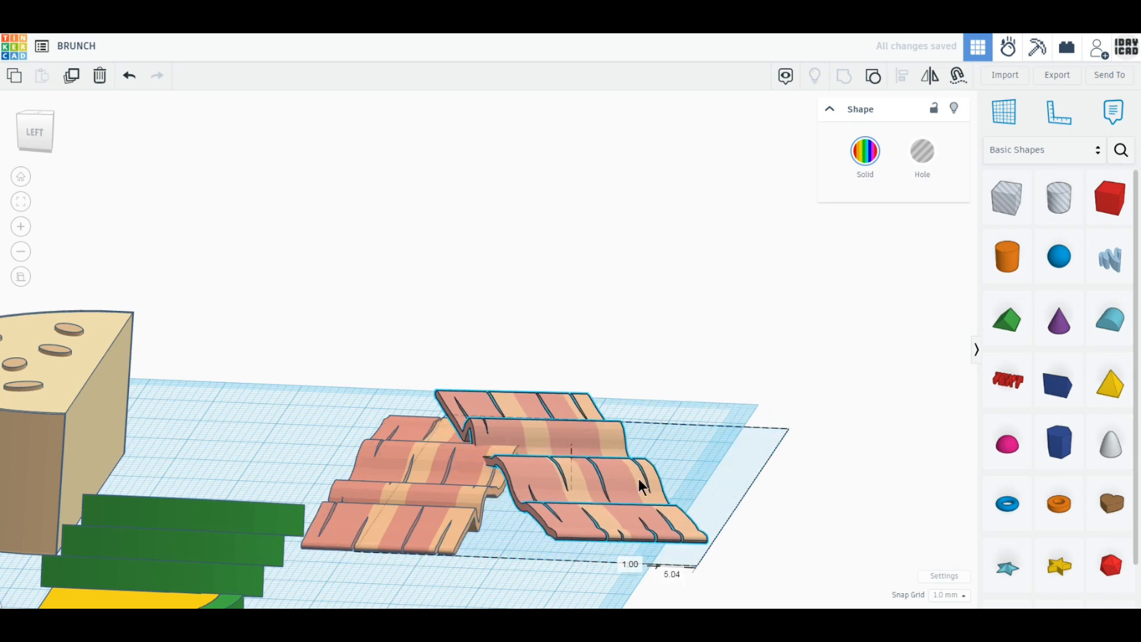
{"action": "right_click_drag", "start_coordinate": [639, 477], "coordinate": [586, 522]}
{"action": "left_click_drag", "start_coordinate": [662, 453], "coordinate": [672, 407]}
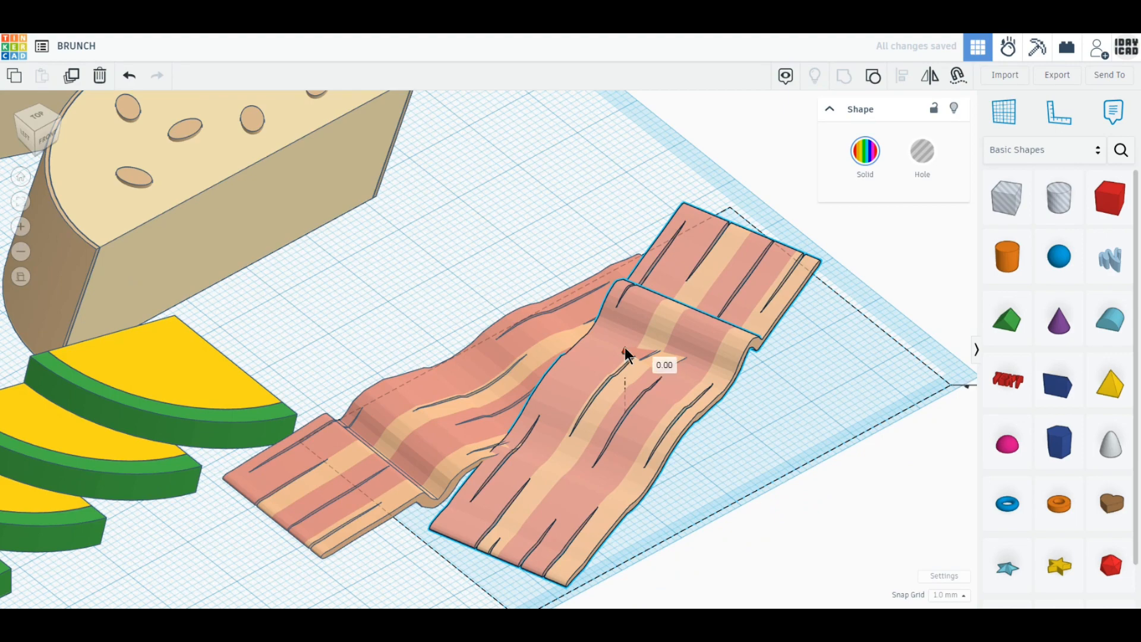
{"action": "left_click_drag", "start_coordinate": [734, 498], "coordinate": [725, 469]}
{"action": "left_click_drag", "start_coordinate": [616, 440], "coordinate": [603, 459]}
{"action": "left_click", "coordinate": [706, 472]}
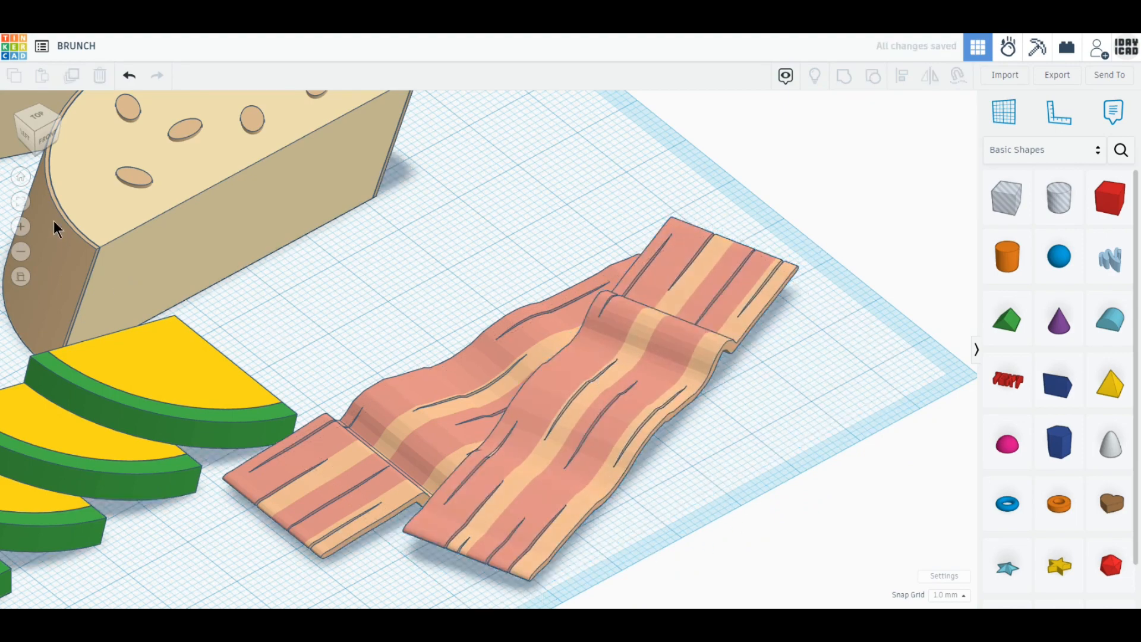
Rotate both bacon slices together 22.5° counterclockwise and shift them towards the green-rinded wedges
{"action": "left_click", "coordinate": [21, 177]}
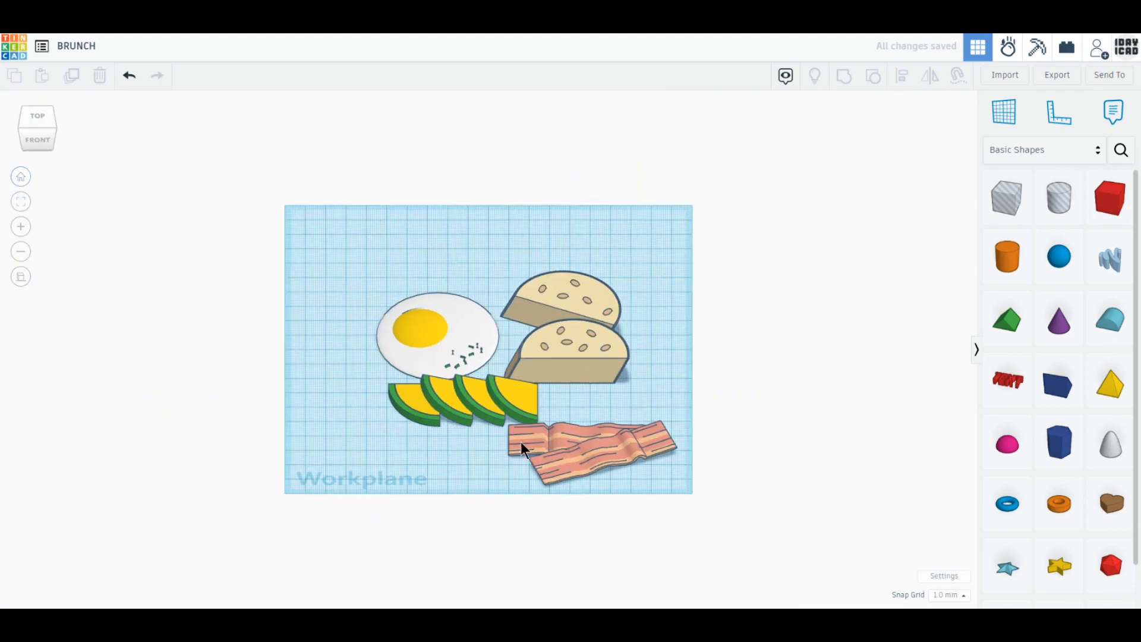
{"action": "left_click_drag", "start_coordinate": [659, 482], "coordinate": [661, 486]}
{"action": "left_click_drag", "start_coordinate": [595, 508], "coordinate": [618, 494]}
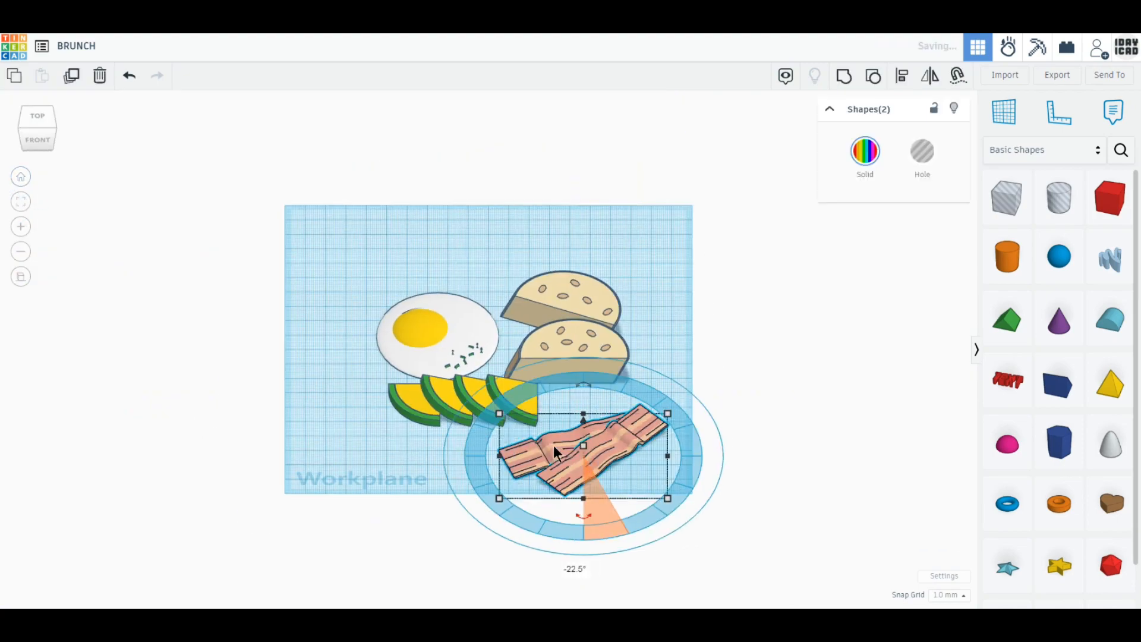
{"action": "left_click_drag", "start_coordinate": [555, 445], "coordinate": [540, 441]}
Rearrange the two bread slices, placing the front one angled near the egg and the rear one straight behind it
{"action": "left_click_drag", "start_coordinate": [657, 376], "coordinate": [552, 274]}
{"action": "left_click_drag", "start_coordinate": [568, 405], "coordinate": [636, 383]}
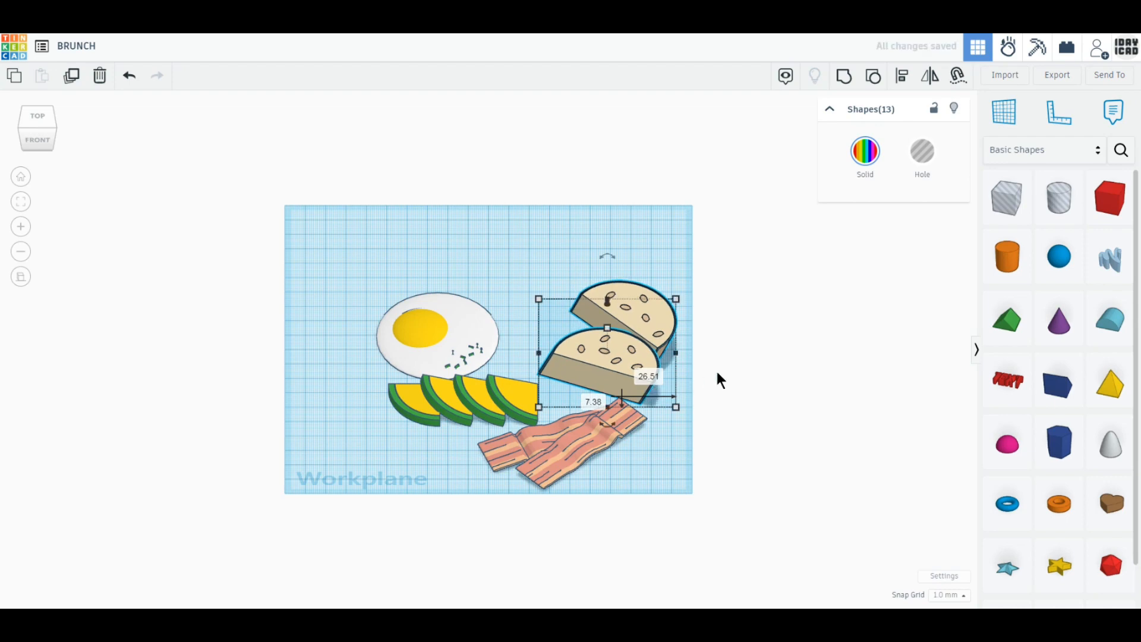
{"action": "left_click", "coordinate": [64, 141]}
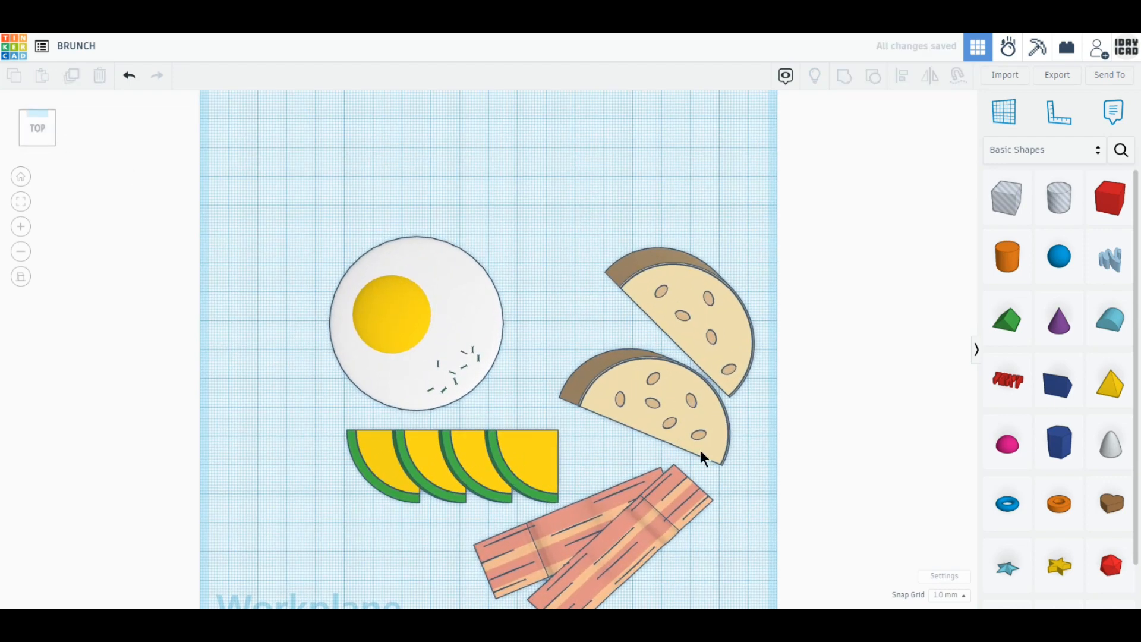
{"action": "left_click", "coordinate": [590, 376]}
{"action": "left_click_drag", "start_coordinate": [641, 422], "coordinate": [575, 414]}
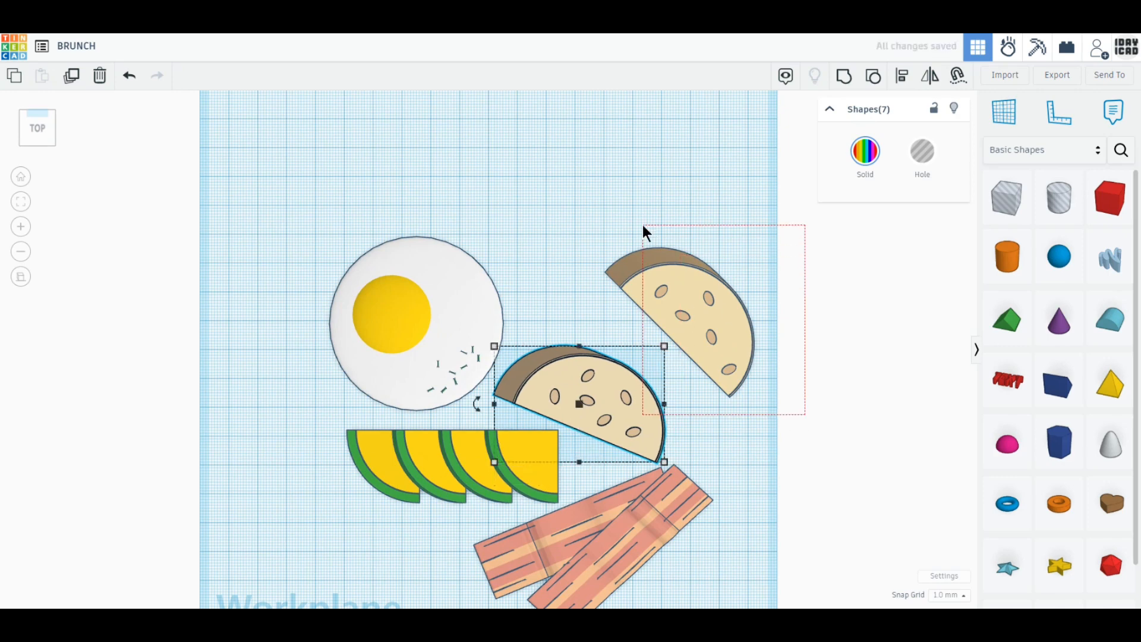
{"action": "left_click", "coordinate": [773, 374]}
{"action": "left_click", "coordinate": [705, 329]}
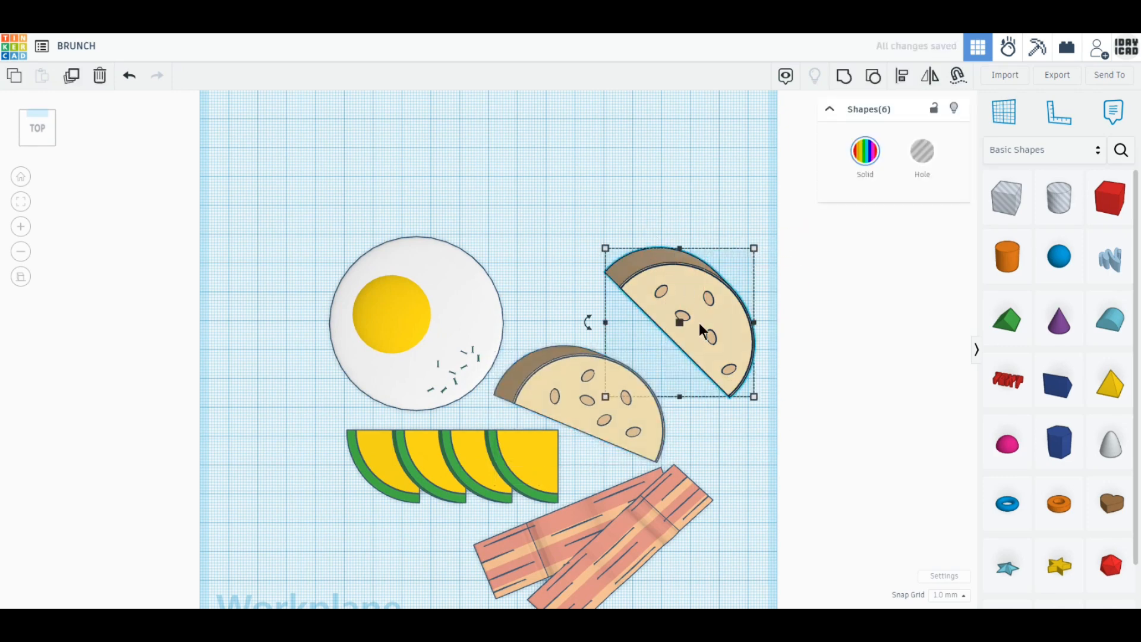
{"action": "mouse_move", "coordinate": [592, 337]}
{"action": "left_click_drag", "start_coordinate": [592, 338], "coordinate": [620, 331]}
{"action": "left_click", "coordinate": [738, 398]}
Move the four green-rinded wedges left below the egg and reduce their overall depth to 21 mm
{"action": "middle_click_drag", "start_coordinate": [756, 441], "coordinate": [779, 386]}
{"action": "left_click_drag", "start_coordinate": [590, 428], "coordinate": [408, 407]}
{"action": "left_click_drag", "start_coordinate": [546, 410], "coordinate": [501, 399]}
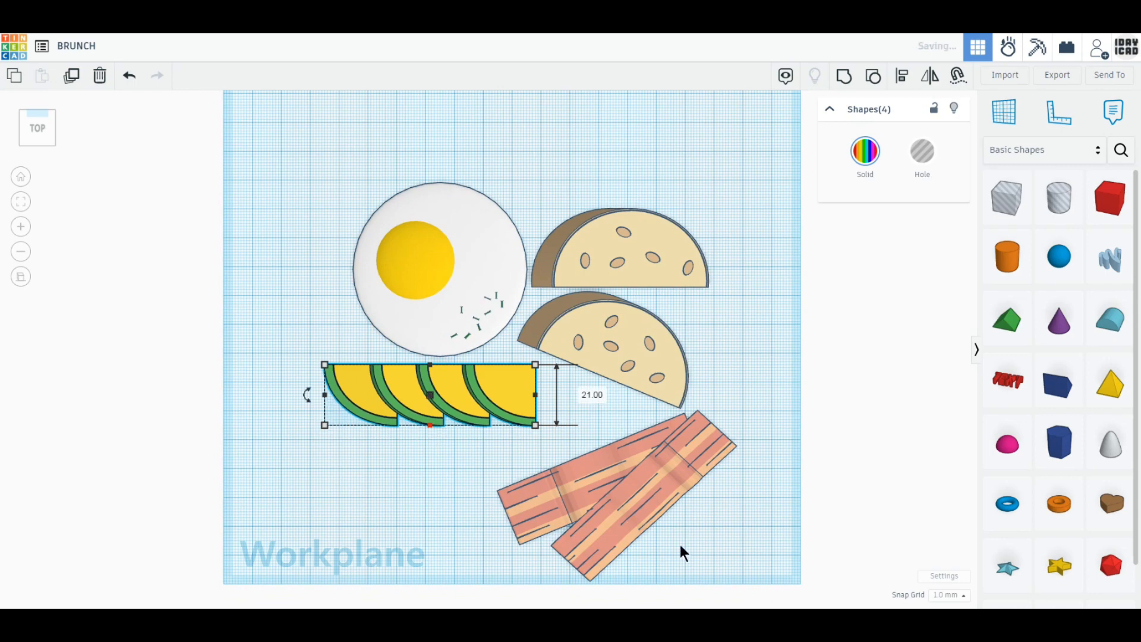
Move the two bacon slices one at a time closer to the wedges and bread, keeping them crossed
{"action": "left_click", "coordinate": [647, 494]}
{"action": "left_click_drag", "start_coordinate": [647, 491], "coordinate": [587, 476]}
{"action": "left_click_drag", "start_coordinate": [506, 480], "coordinate": [466, 494]}
{"action": "left_click", "coordinate": [725, 482]}
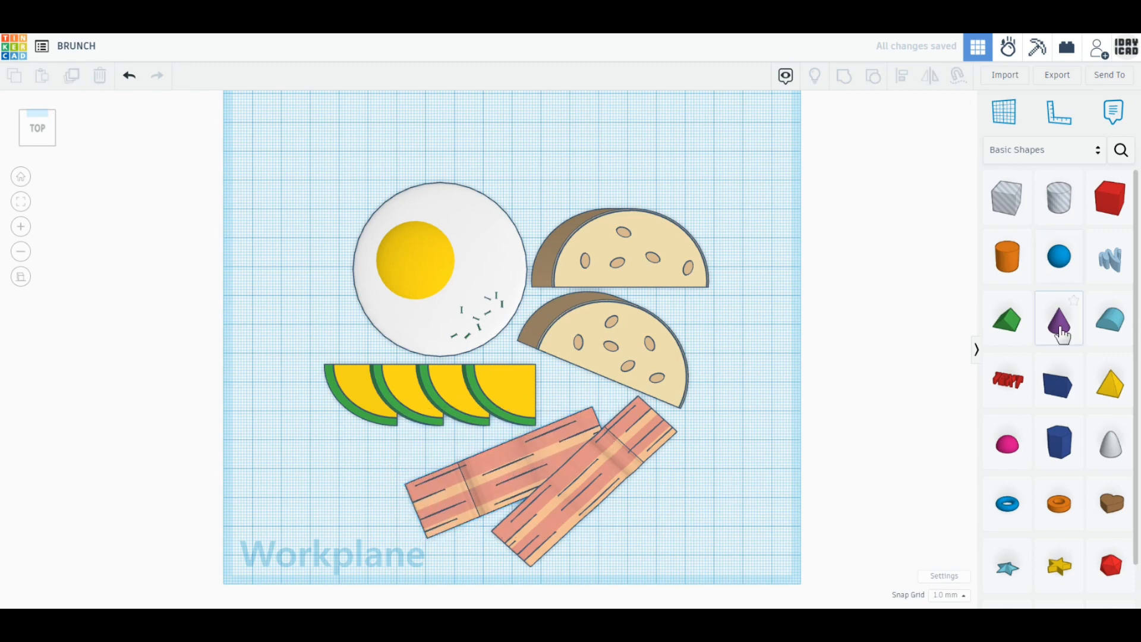
Place a cone beside the bacon and give it a top radius of 12 and 64 sides
{"action": "left_click_drag", "start_coordinate": [1059, 321], "coordinate": [802, 459]}
{"action": "mouse_move", "coordinate": [810, 530]}
{"action": "right_mouse_down"}
{"action": "mouse_move", "coordinate": [780, 511]}
{"action": "mouse_move", "coordinate": [798, 533]}
{"action": "right_mouse_up"}
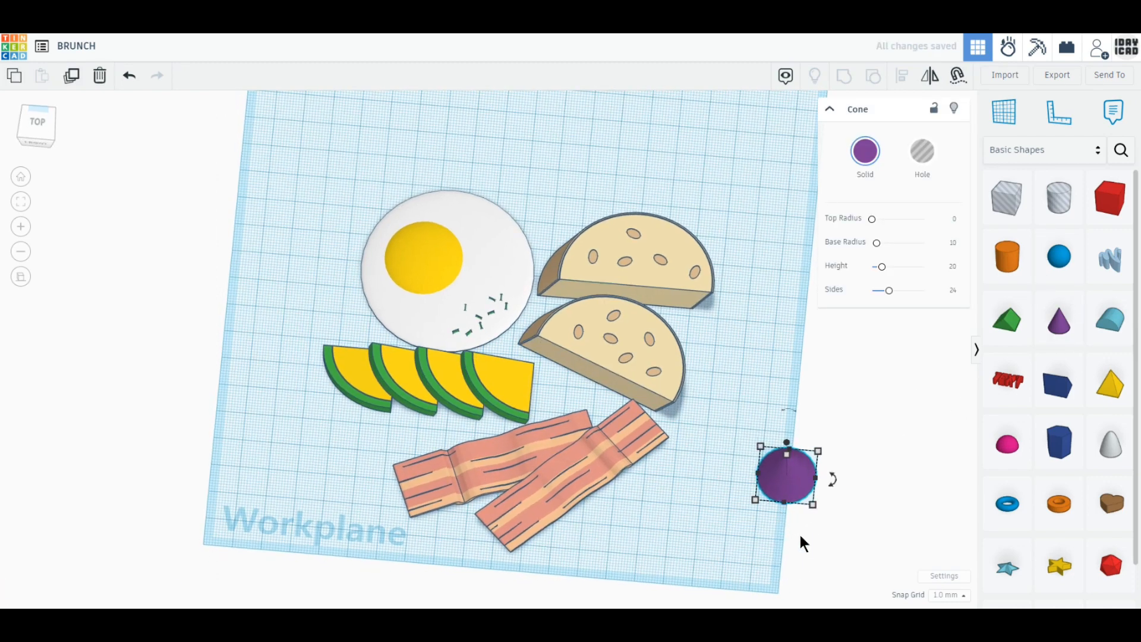
{"action": "left_click", "coordinate": [761, 447]}
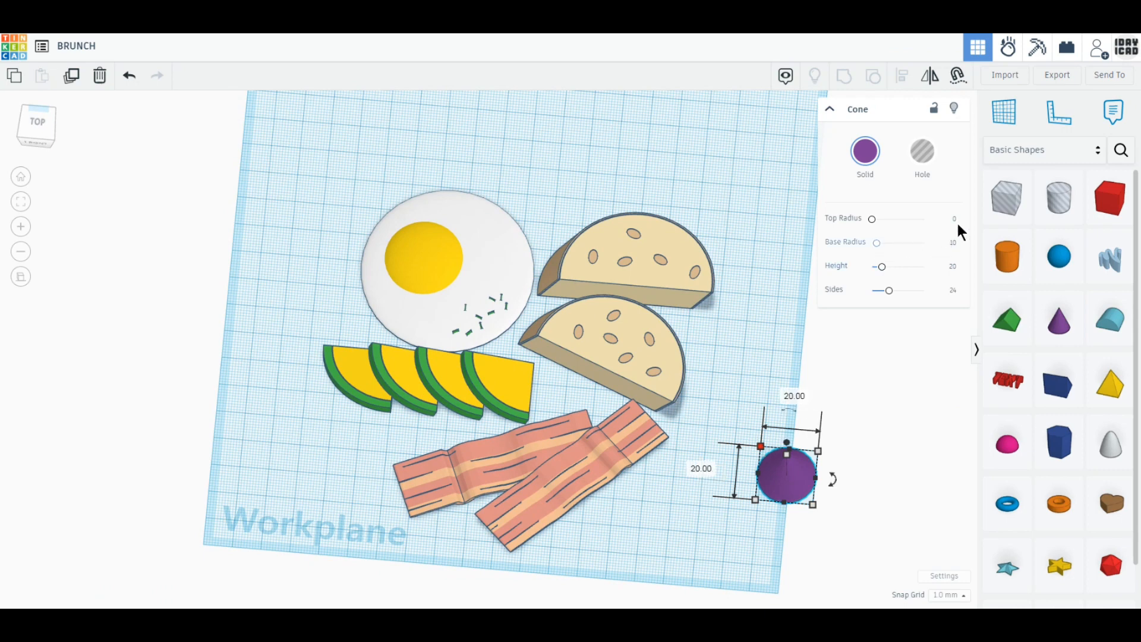
{"action": "left_click", "coordinate": [954, 219]}
{"action": "type", "text": "12"}
{"action": "key", "text": "Return"}
{"action": "right_click_drag", "start_coordinate": [874, 405], "coordinate": [889, 376]}
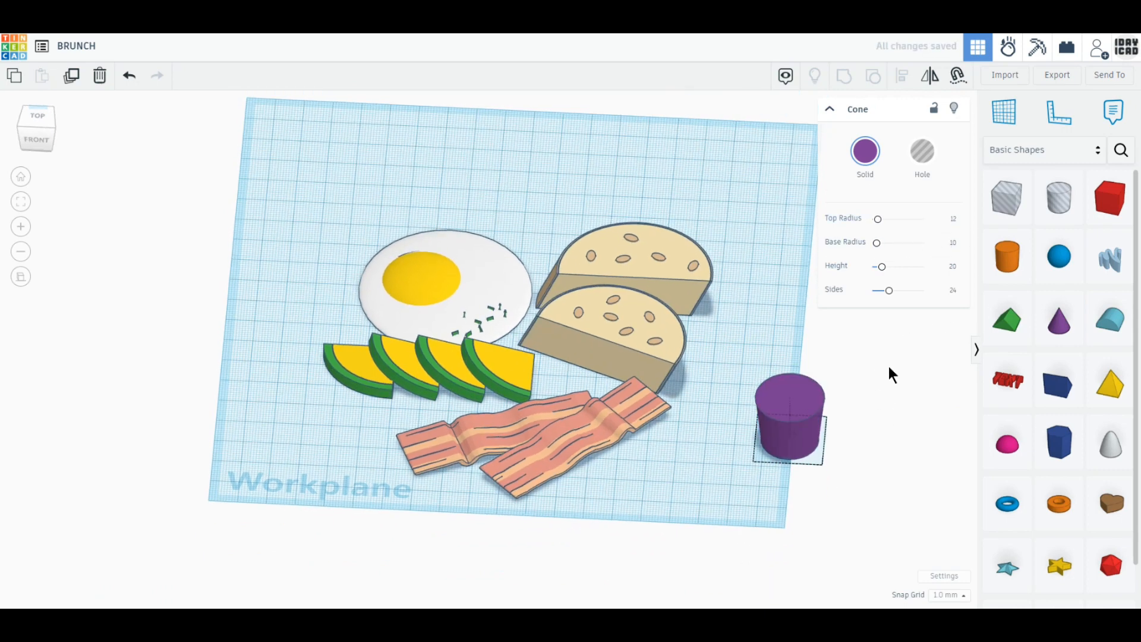
{"action": "left_click_drag", "start_coordinate": [889, 290], "coordinate": [983, 298]}
Resize the purple cone to 160 mm long and 160 mm wide, and lower its height to 10 mm
{"action": "left_click", "coordinate": [700, 417]}
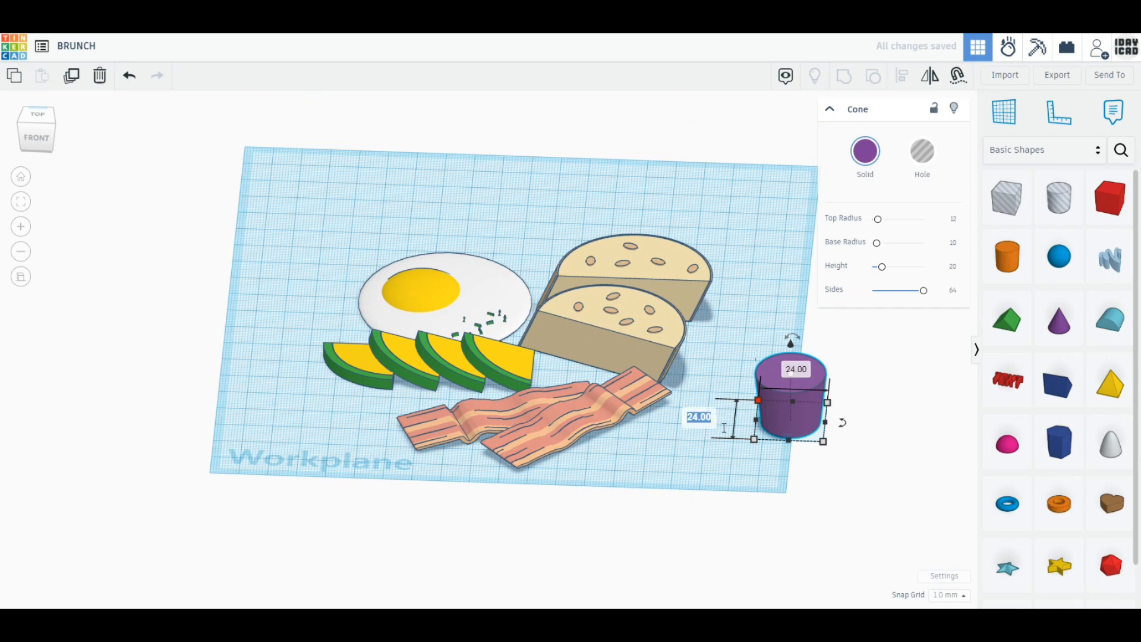
{"action": "type", "text": "160"}
{"action": "key", "text": "Return"}
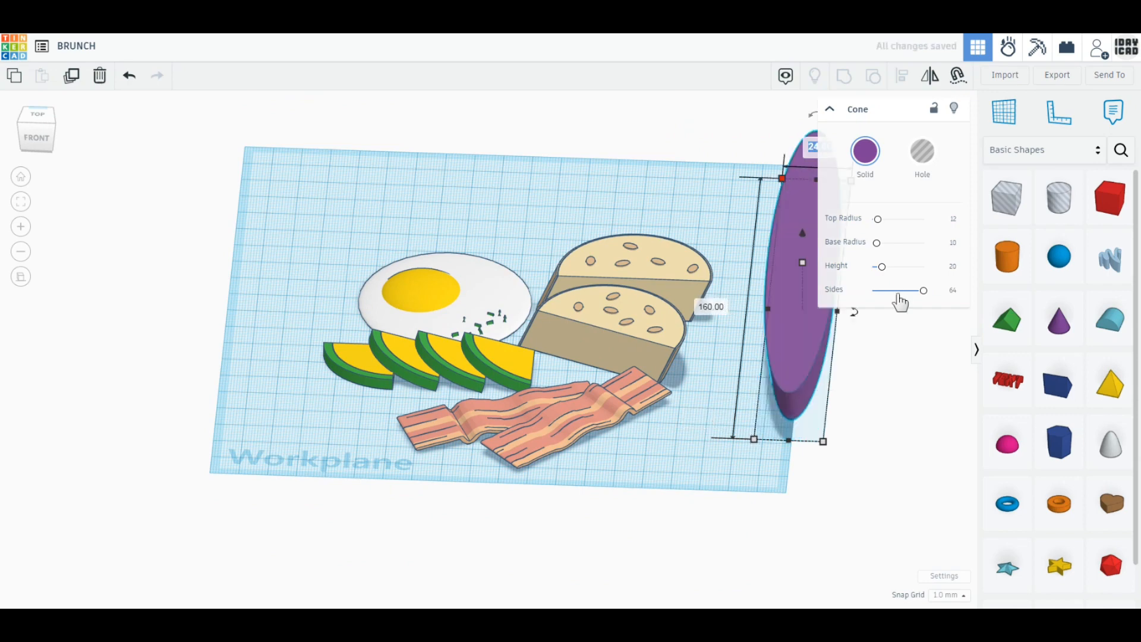
{"action": "type", "text": "160"}
{"action": "key", "text": "Return"}
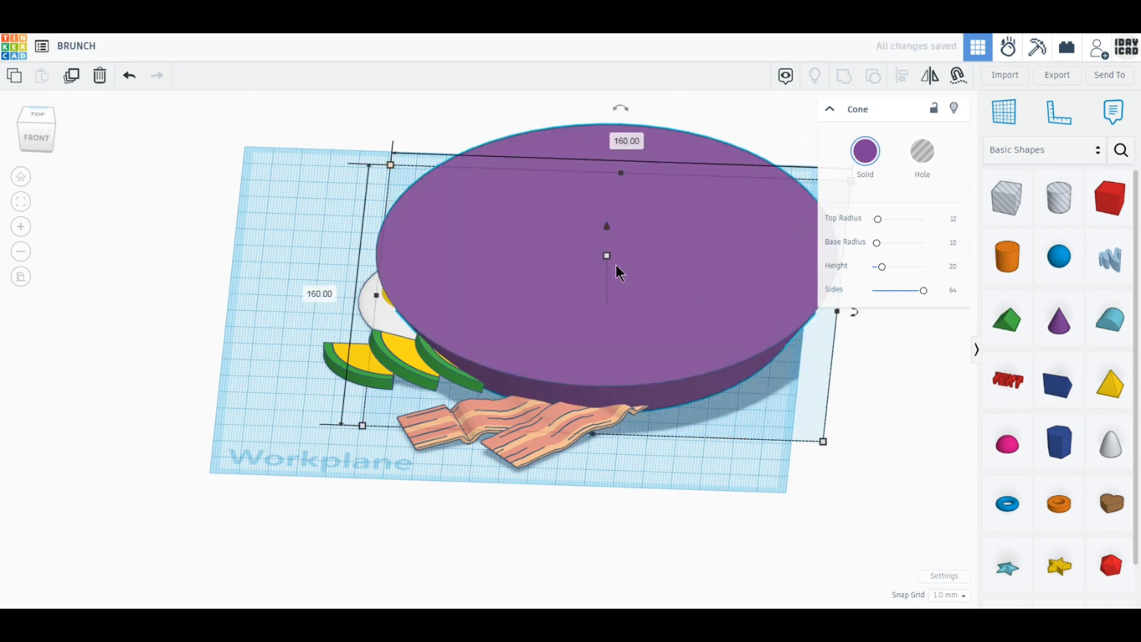
{"action": "left_click_drag", "start_coordinate": [607, 255], "coordinate": [608, 279]}
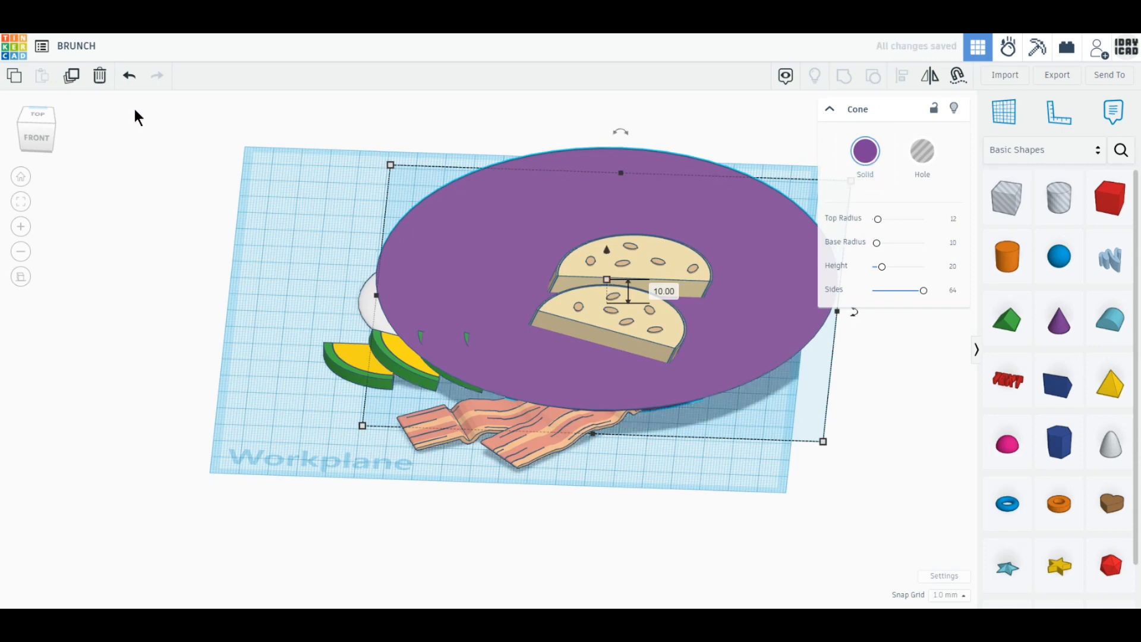
Duplicate the purple disc, raise the copy slightly, turn it into a hole and group both to hollow out a plate
{"action": "left_click", "coordinate": [72, 83]}
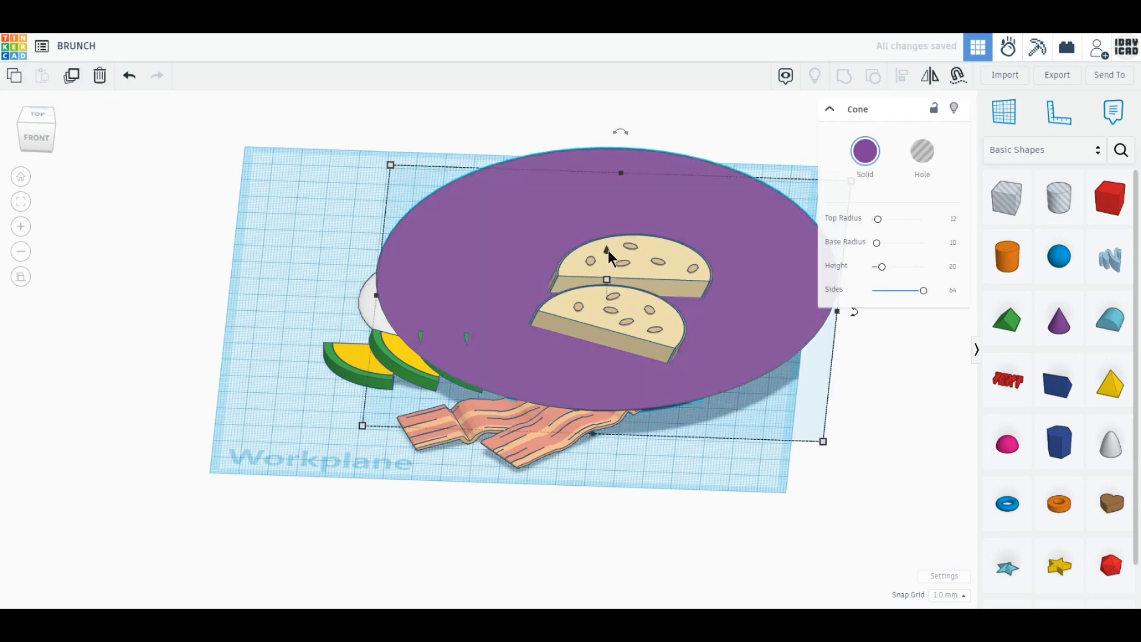
{"action": "left_click_drag", "start_coordinate": [608, 251], "coordinate": [607, 245]}
{"action": "middle_click_drag", "start_coordinate": [644, 439], "coordinate": [535, 521]}
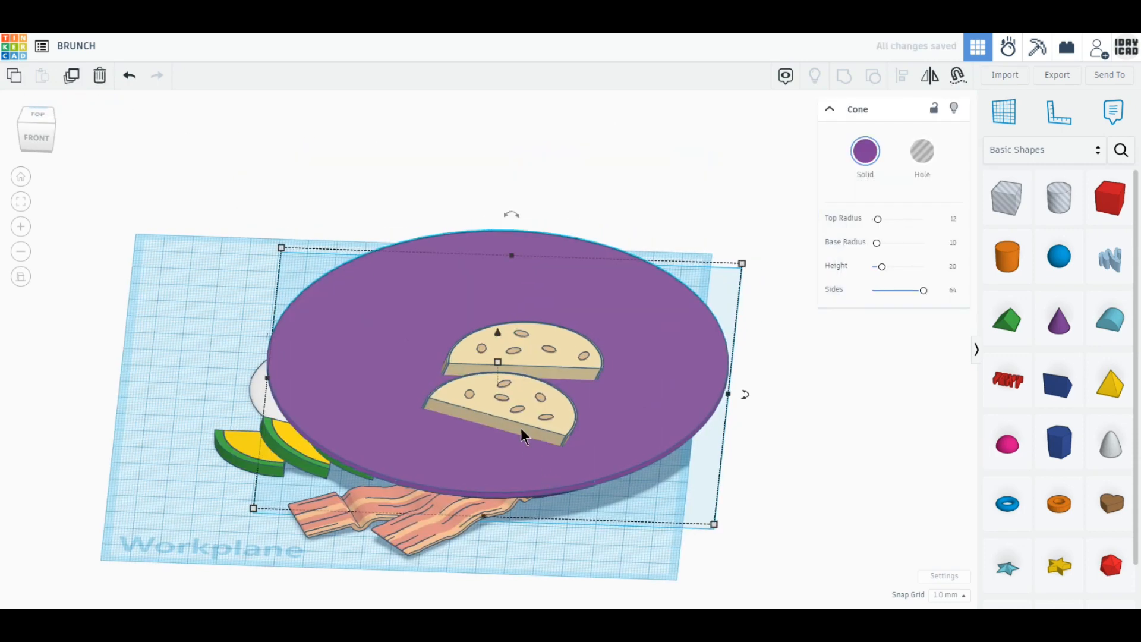
{"action": "left_click_drag", "start_coordinate": [498, 332], "coordinate": [498, 333]}
{"action": "left_click", "coordinate": [923, 160]}
{"action": "left_click", "coordinate": [682, 335], "text": "shift"}
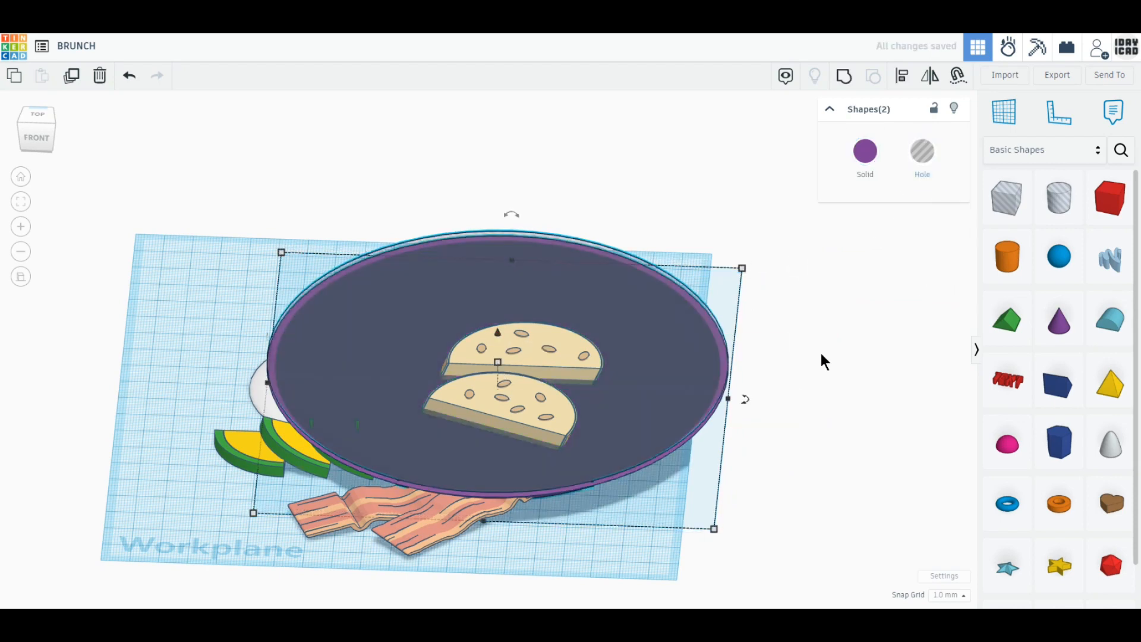
{"action": "left_click", "coordinate": [844, 78]}
Recolour the plate light grey and move it off to the right of the food
{"action": "left_click", "coordinate": [865, 152]}
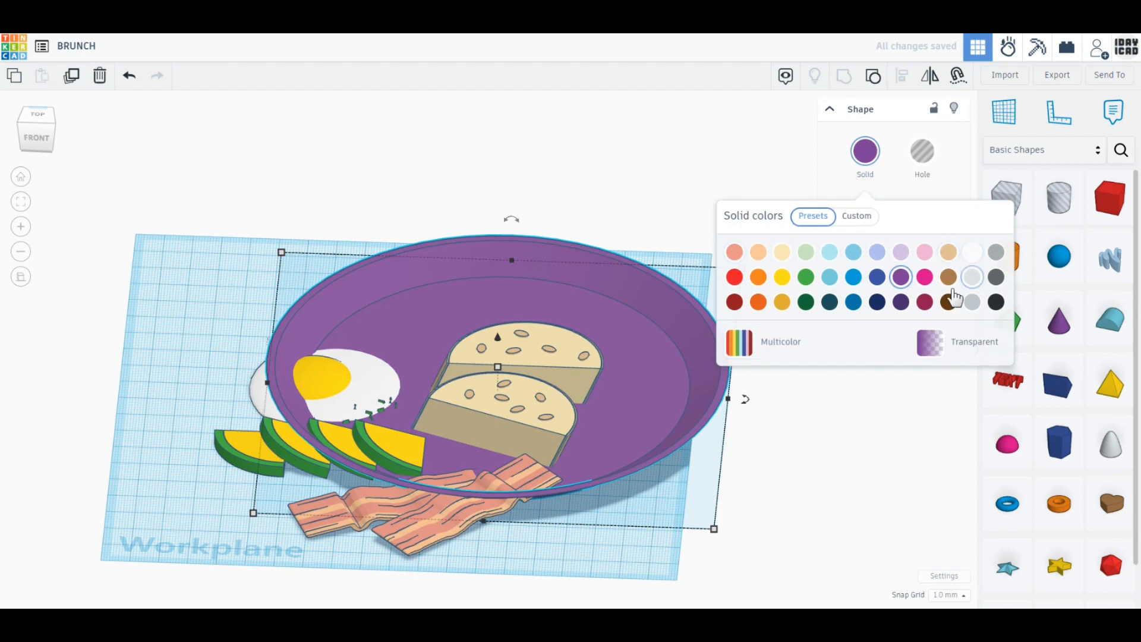
{"action": "left_click", "coordinate": [971, 278]}
{"action": "left_click_drag", "start_coordinate": [452, 330], "coordinate": [715, 372]}
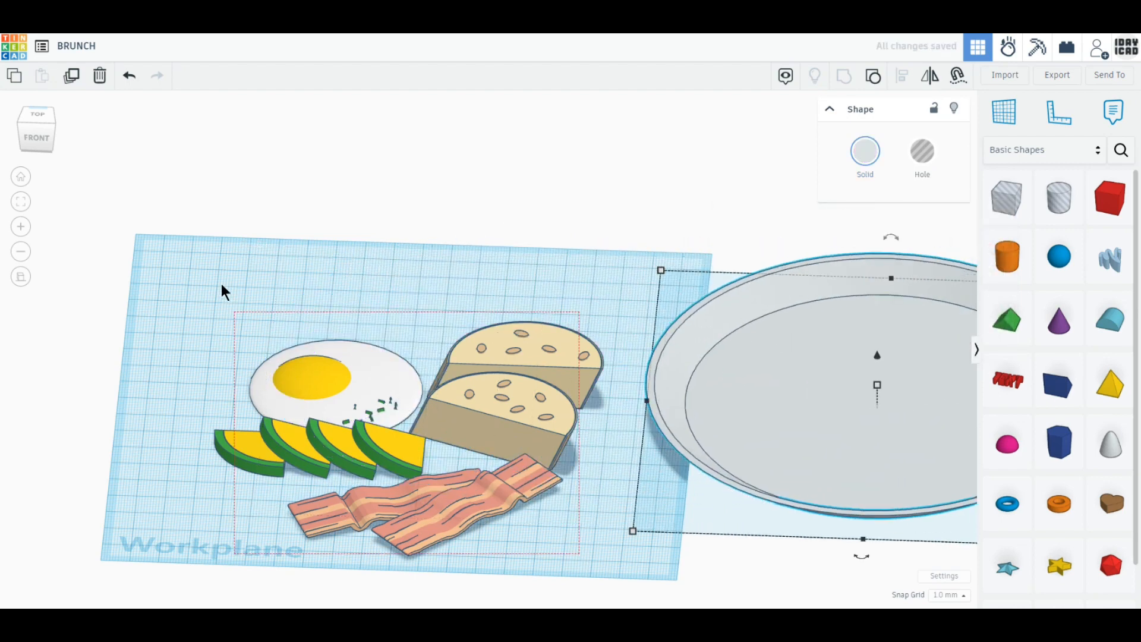
Raise all the food items together by 2 mm and move them towards the back of the workplane
{"action": "left_click_drag", "start_coordinate": [221, 283], "coordinate": [221, 284]}
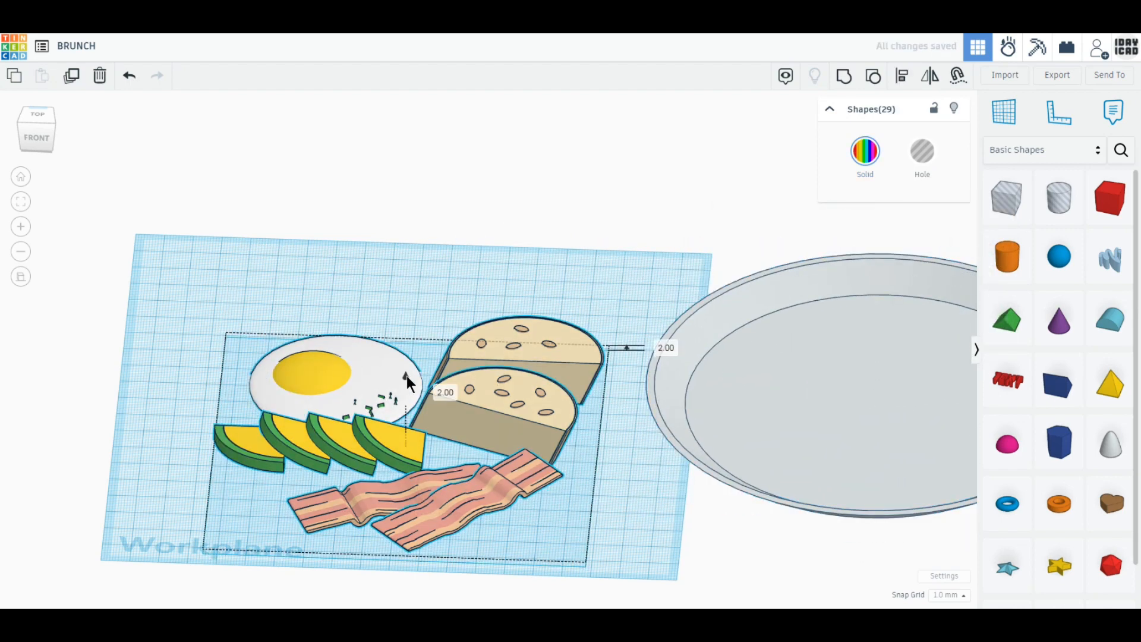
{"action": "left_click_drag", "start_coordinate": [618, 533], "coordinate": [217, 240]}
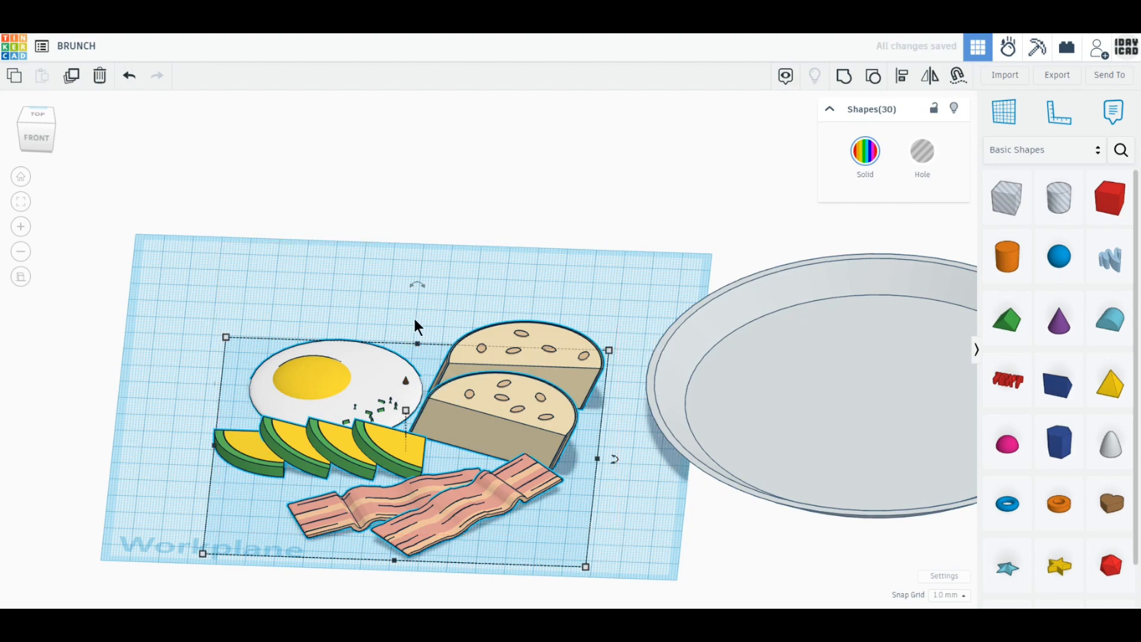
{"action": "left_click", "coordinate": [405, 379], "text": "shift"}
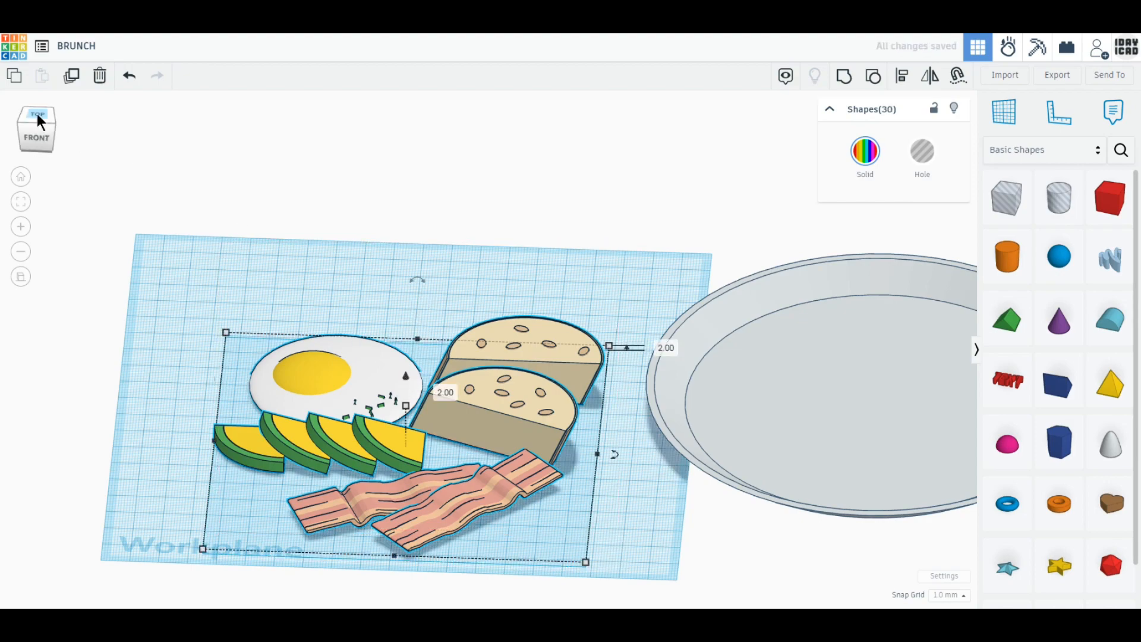
{"action": "left_click", "coordinate": [36, 113]}
{"action": "left_click_drag", "start_coordinate": [354, 346], "coordinate": [265, 298]}
{"action": "middle_click_drag", "start_coordinate": [419, 313], "coordinate": [589, 365]}
{"action": "left_click_drag", "start_coordinate": [508, 376], "coordinate": [587, 347]}
{"action": "left_click", "coordinate": [864, 413]}
{"action": "middle_click_drag", "start_coordinate": [626, 462], "coordinate": [397, 465]}
{"action": "scroll", "coordinate": [428, 475], "scroll_direction": "down", "scroll_amount": 3}
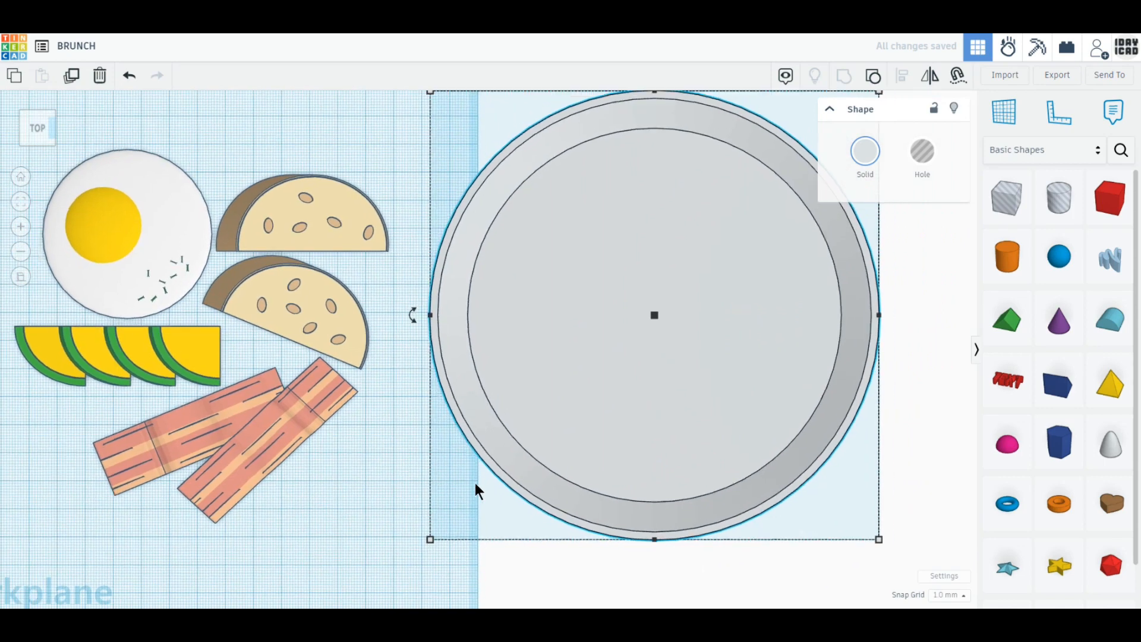
{"action": "type", "text": "180"}
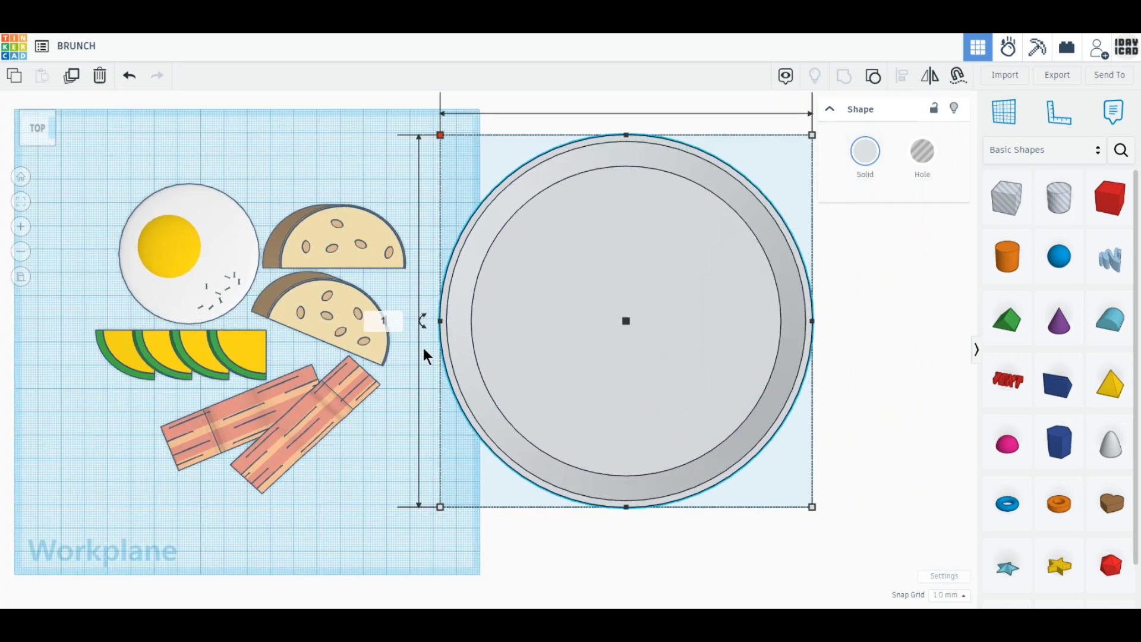
{"action": "key", "text": "Return"}
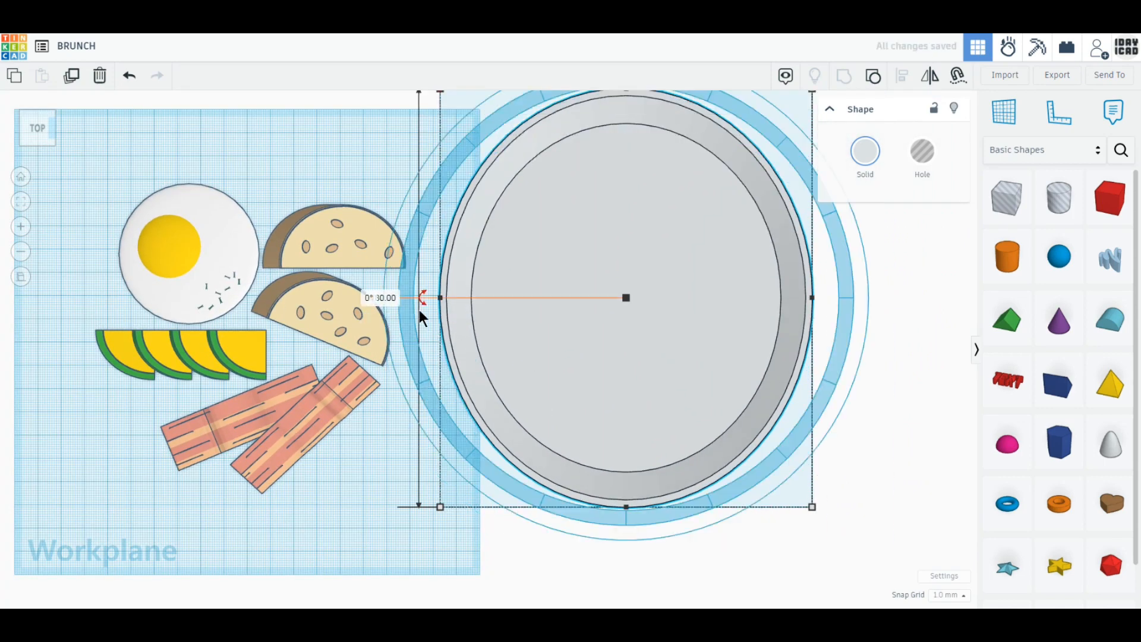
{"action": "left_click", "coordinate": [129, 75]}
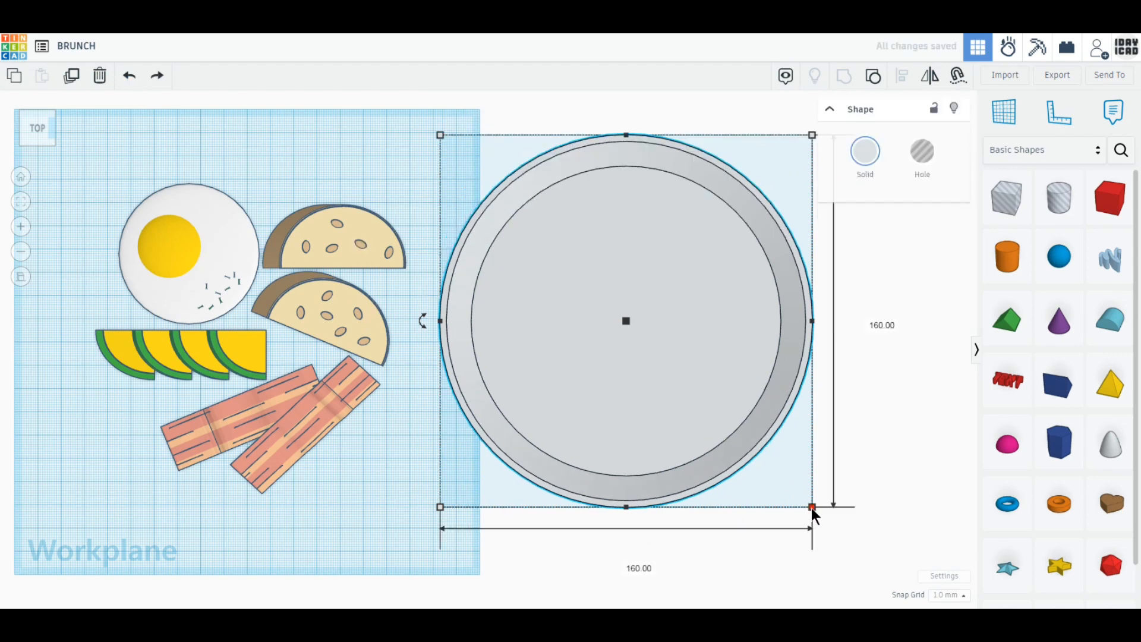
Set the plate's width to 180 mm and move it underneath all the food
{"action": "left_click", "coordinate": [626, 568]}
{"action": "type", "text": "180"}
{"action": "key", "text": "Return"}
{"action": "left_click_drag", "start_coordinate": [722, 397], "coordinate": [326, 392]}
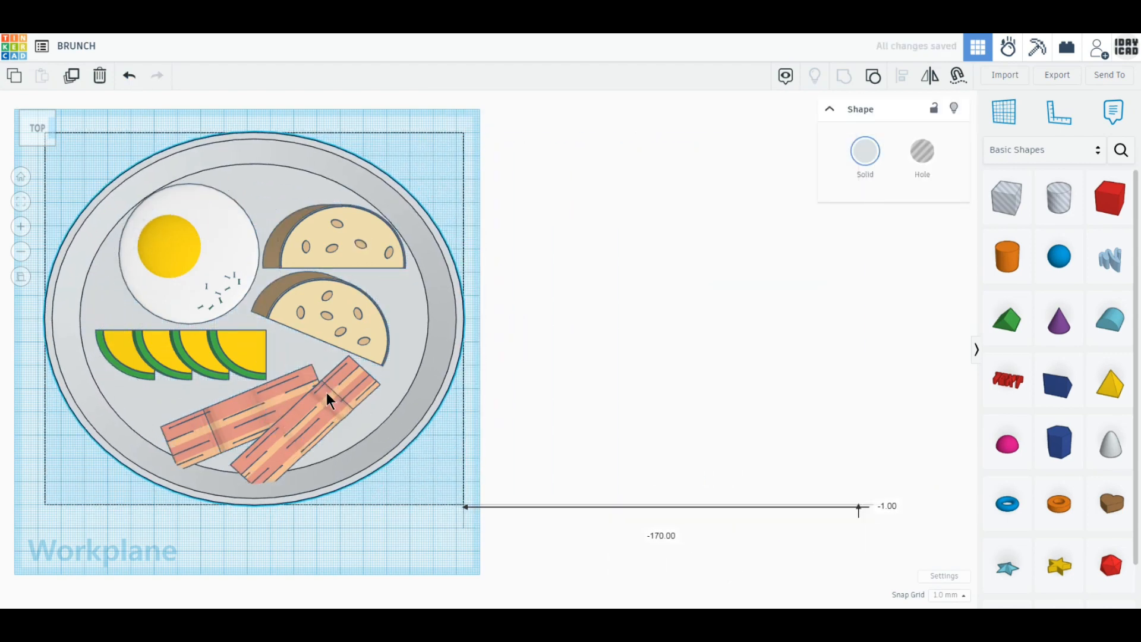
{"action": "middle_click_drag", "start_coordinate": [504, 474], "coordinate": [622, 490]}
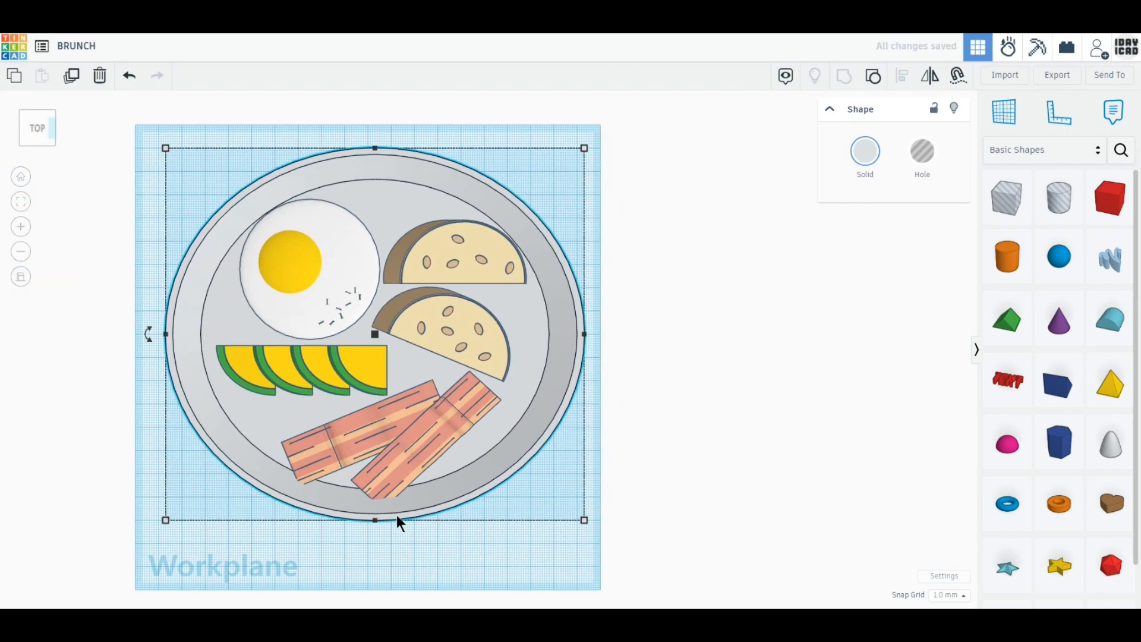
Move the four green-rinded wedges together 6 mm to the left on the plate
{"action": "right_click_drag", "start_coordinate": [394, 521], "coordinate": [389, 446]}
{"action": "mouse_move", "coordinate": [346, 390]}
{"action": "left_mouse_down"}
{"action": "mouse_move", "coordinate": [372, 393]}
{"action": "mouse_move", "coordinate": [347, 390]}
{"action": "left_mouse_up"}
{"action": "left_click", "coordinate": [408, 394], "text": "shift"}
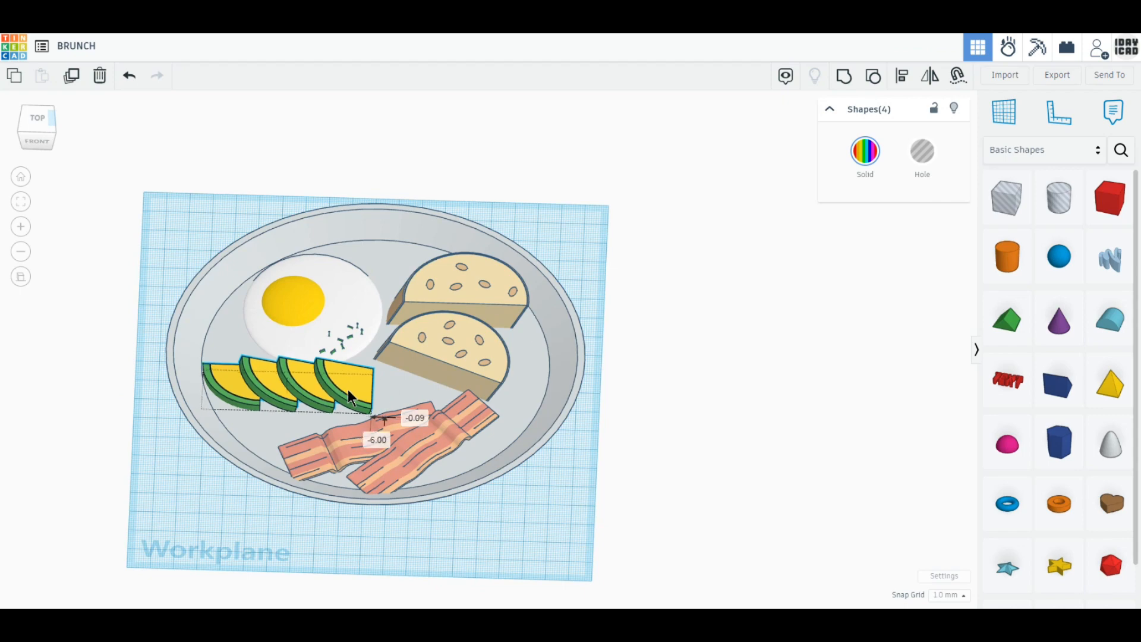
Rotate the rear bacon slice 5° and the front one 10° clockwise, shifting each to fit inside the plate
{"action": "left_click_drag", "start_coordinate": [422, 462], "coordinate": [547, 471]}
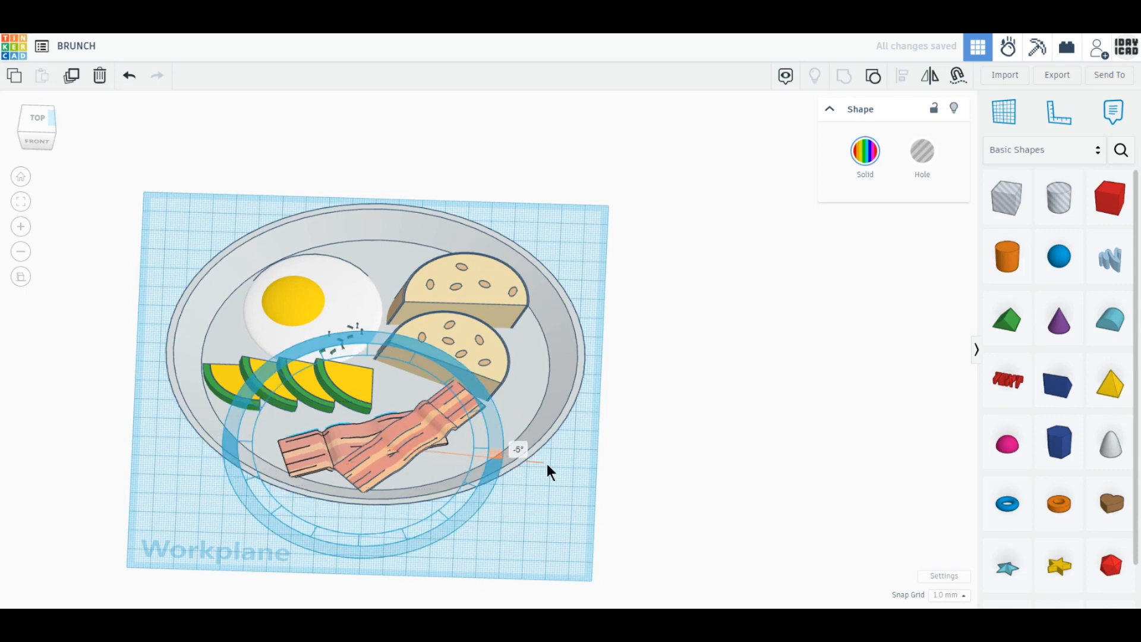
{"action": "left_click_drag", "start_coordinate": [341, 455], "coordinate": [325, 438]}
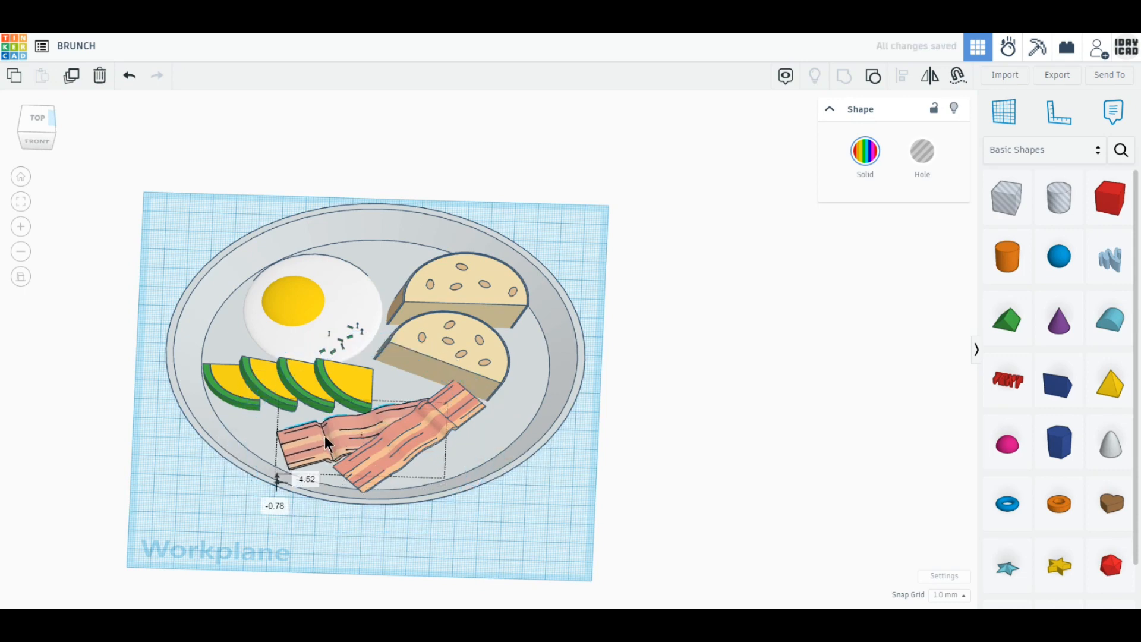
{"action": "left_click", "coordinate": [459, 407]}
{"action": "left_click_drag", "start_coordinate": [499, 449], "coordinate": [563, 467]}
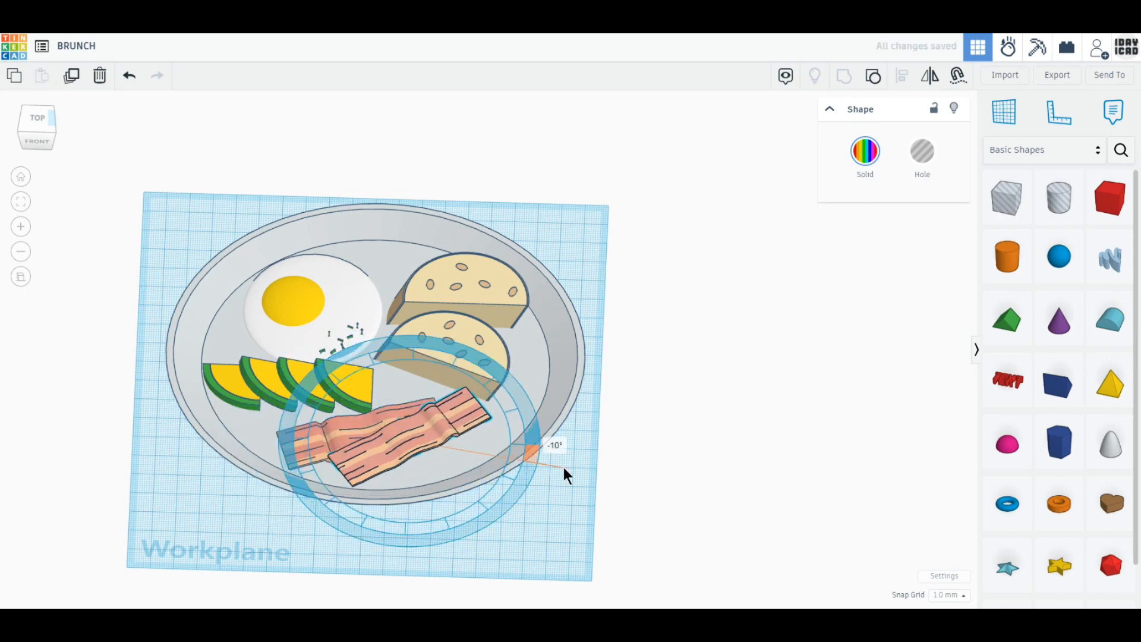
{"action": "mouse_move", "coordinate": [406, 451]}
{"action": "left_mouse_down"}
{"action": "mouse_move", "coordinate": [419, 466]}
{"action": "mouse_move", "coordinate": [404, 462]}
{"action": "left_mouse_up"}
{"action": "left_click", "coordinate": [615, 479]}
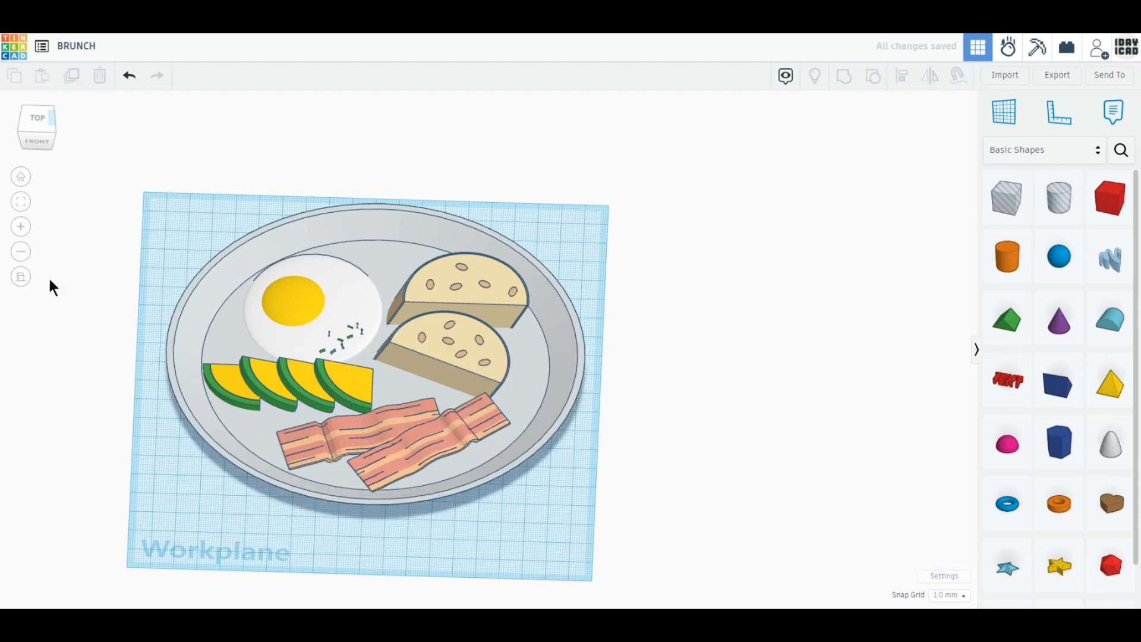
Move the plate and all its food together to the left edge of the workplane
{"action": "left_click", "coordinate": [21, 179]}
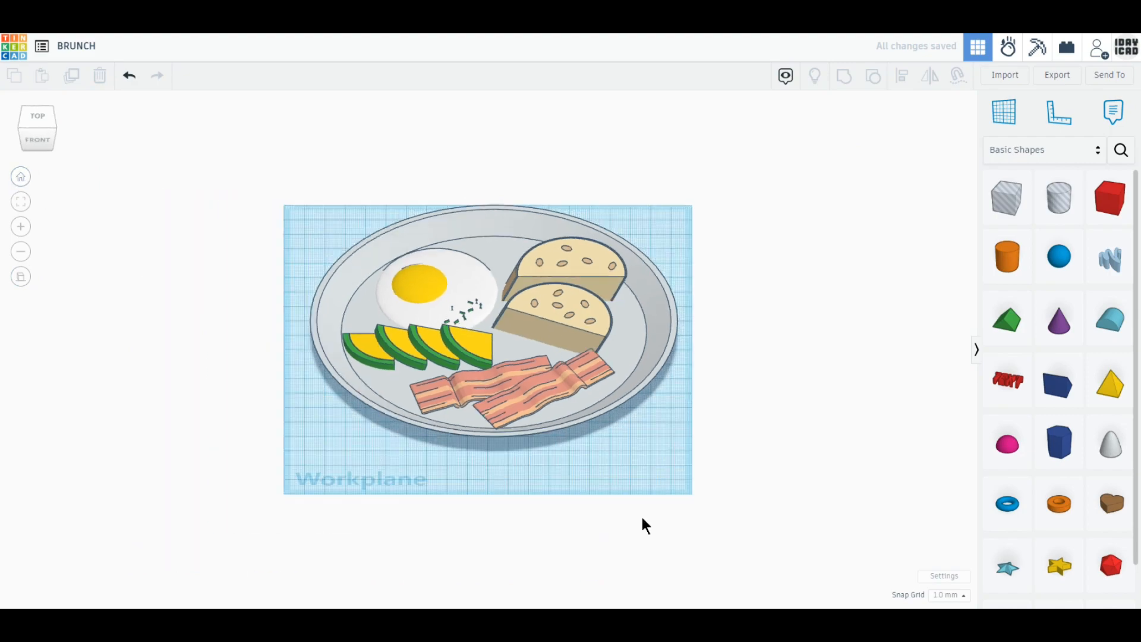
{"action": "left_click_drag", "start_coordinate": [701, 530], "coordinate": [253, 156]}
{"action": "scroll", "coordinate": [429, 345], "scroll_direction": "up", "scroll_amount": 4}
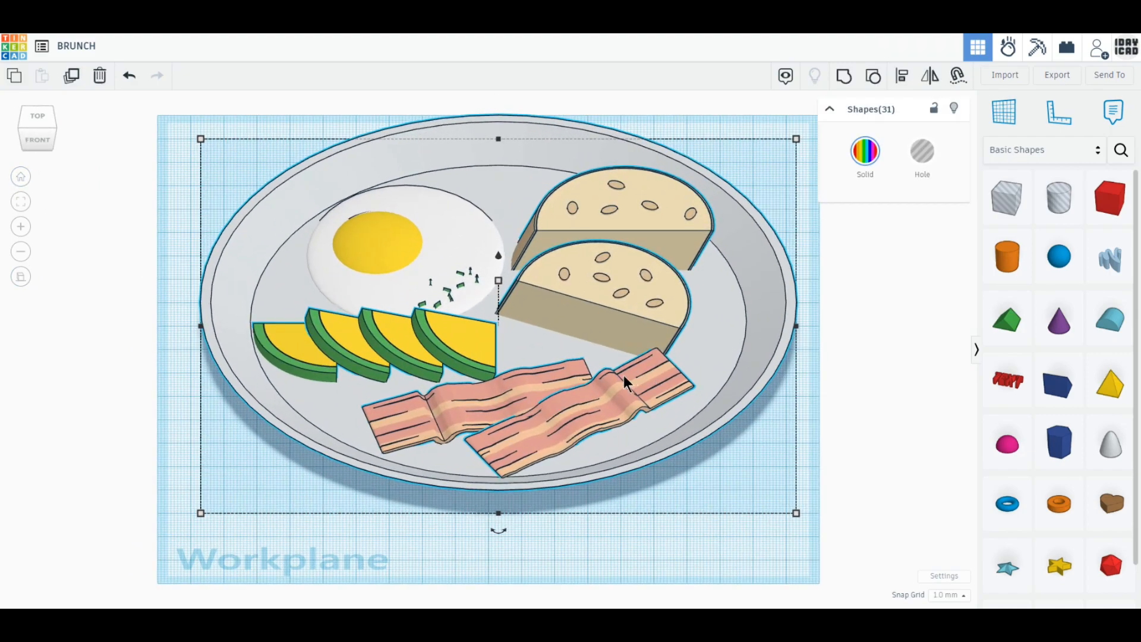
{"action": "scroll", "coordinate": [595, 404], "scroll_direction": "down", "scroll_amount": 2}
{"action": "mouse_move", "coordinate": [497, 498]}
{"action": "left_mouse_down"}
{"action": "mouse_move", "coordinate": [380, 548]}
{"action": "mouse_move", "coordinate": [392, 502]}
{"action": "mouse_move", "coordinate": [334, 441]}
{"action": "mouse_move", "coordinate": [419, 490]}
{"action": "mouse_move", "coordinate": [479, 496]}
{"action": "left_mouse_up"}
{"action": "left_click_drag", "start_coordinate": [666, 339], "coordinate": [630, 363]}
{"action": "left_click", "coordinate": [863, 362]}
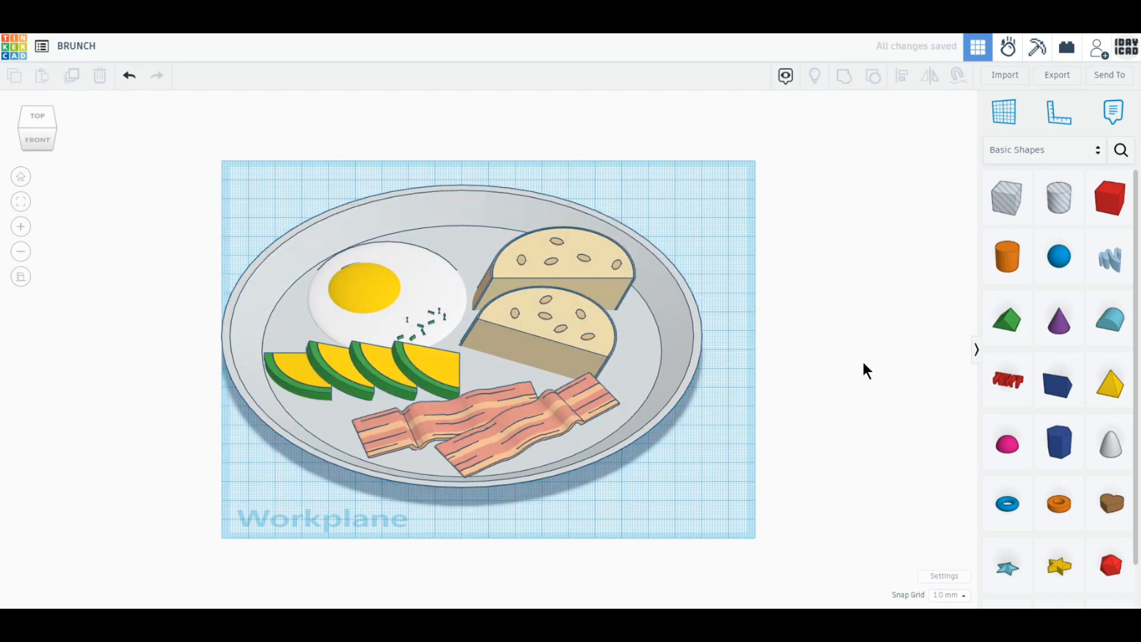
Place a new cone at the workplane's front right corner and set its top radius to 8
{"action": "left_click", "coordinate": [1045, 330]}
{"action": "left_click", "coordinate": [757, 477]}
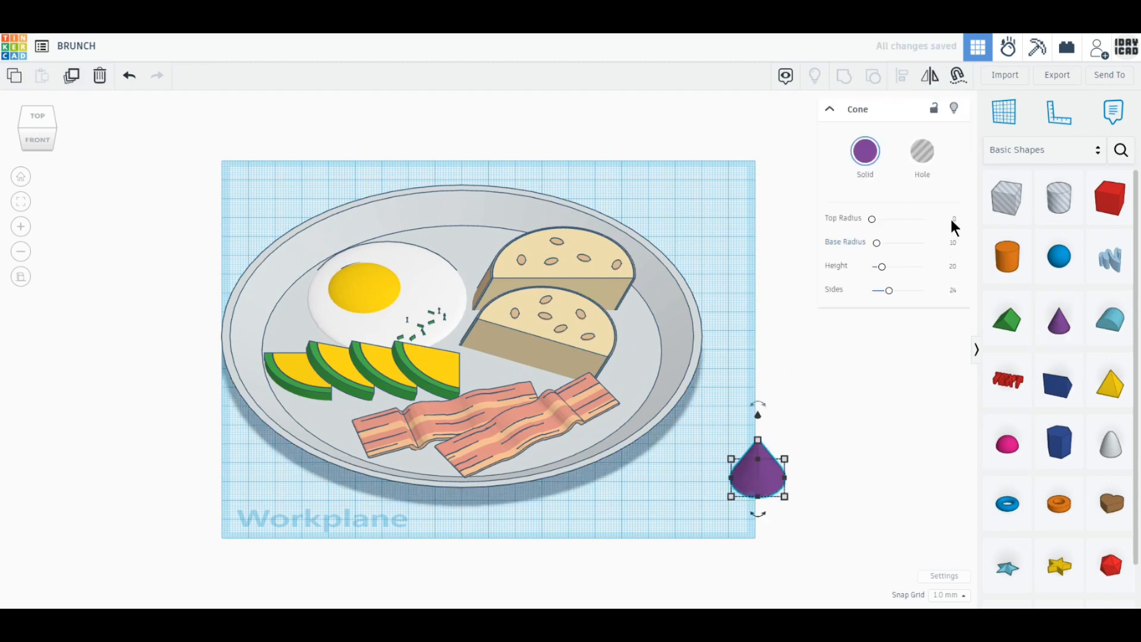
{"action": "left_click", "coordinate": [953, 219]}
{"action": "type", "text": "8"}
{"action": "key", "text": "Return"}
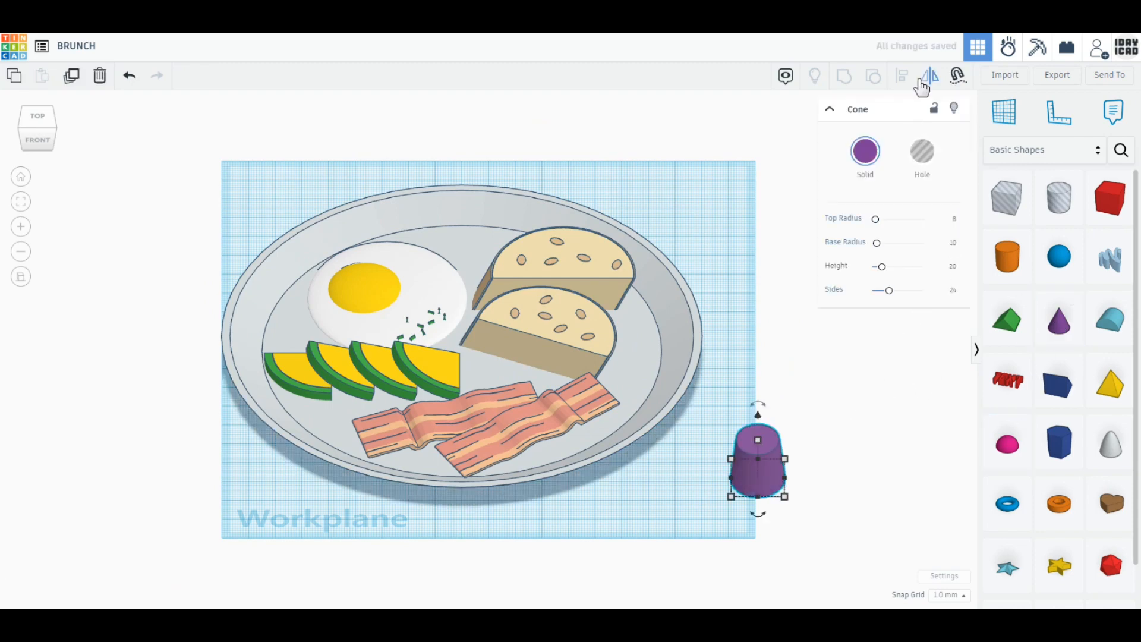
Mirror the new cone vertically so its wide end faces up, and set its sides to 64
{"action": "left_click", "coordinate": [924, 81]}
{"action": "left_click", "coordinate": [801, 476]}
{"action": "left_click", "coordinate": [764, 480]}
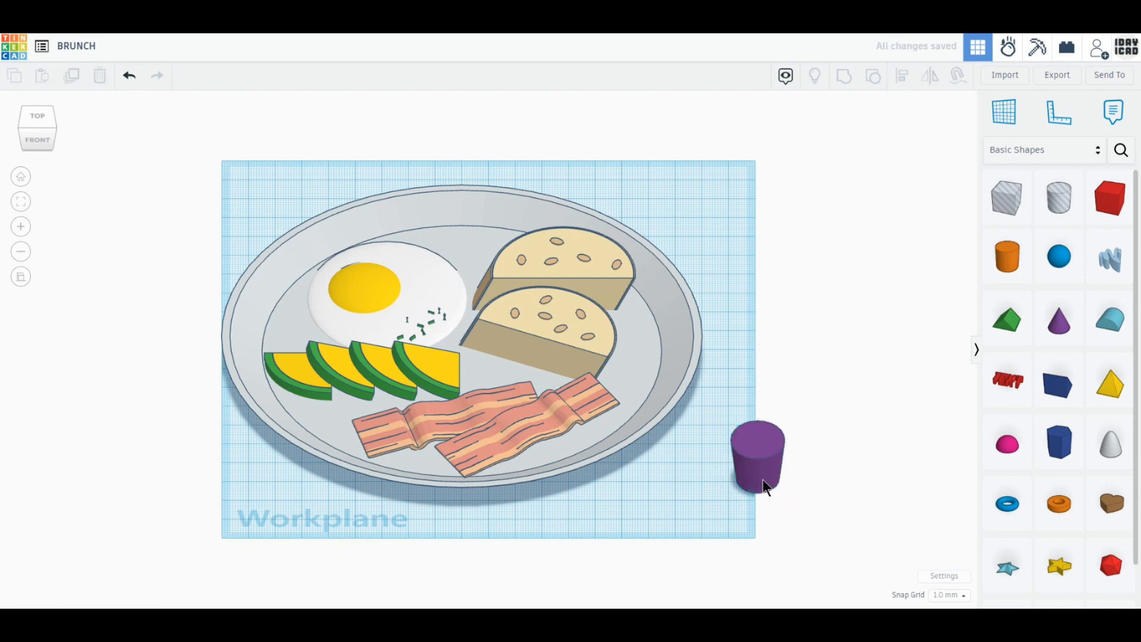
{"action": "left_click", "coordinate": [762, 480]}
{"action": "left_click_drag", "start_coordinate": [896, 291], "coordinate": [962, 287]}
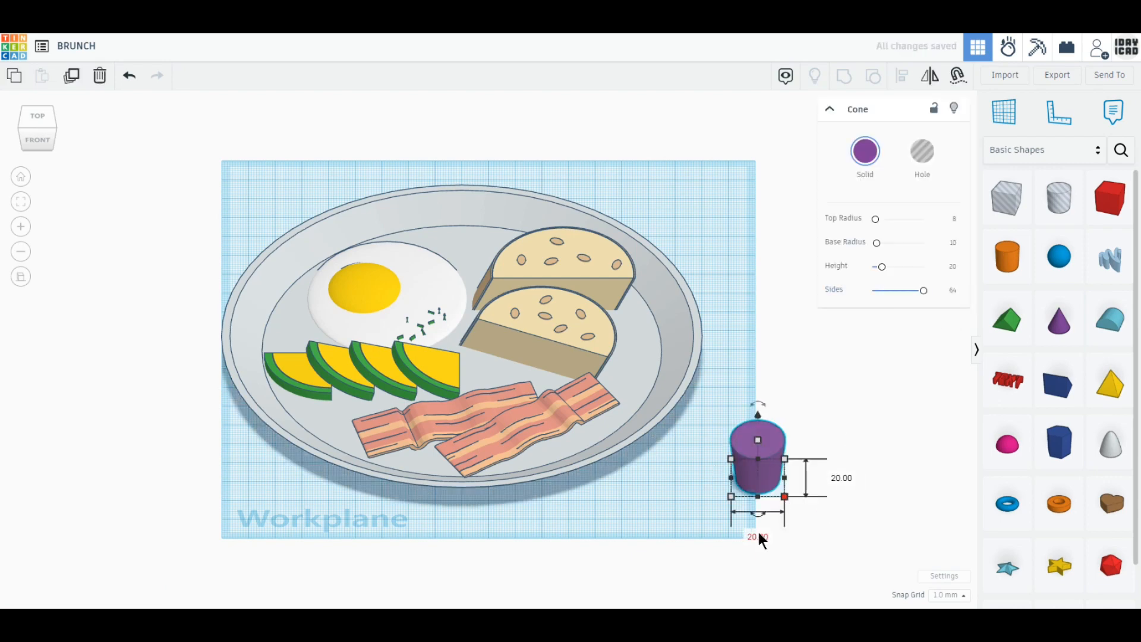
Resize the flipped cone's footprint to 50 by 50 mm
{"action": "key", "text": "BackSpace"}
{"action": "type", "text": "50"}
{"action": "key", "text": "Return"}
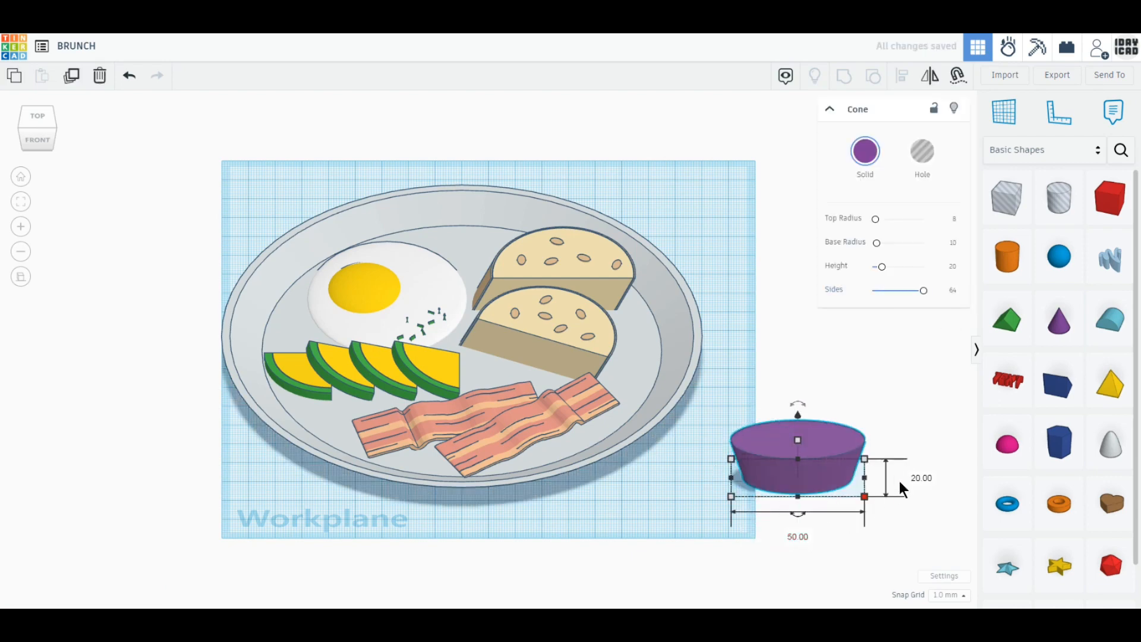
{"action": "type", "text": "50"}
{"action": "key", "text": "Return"}
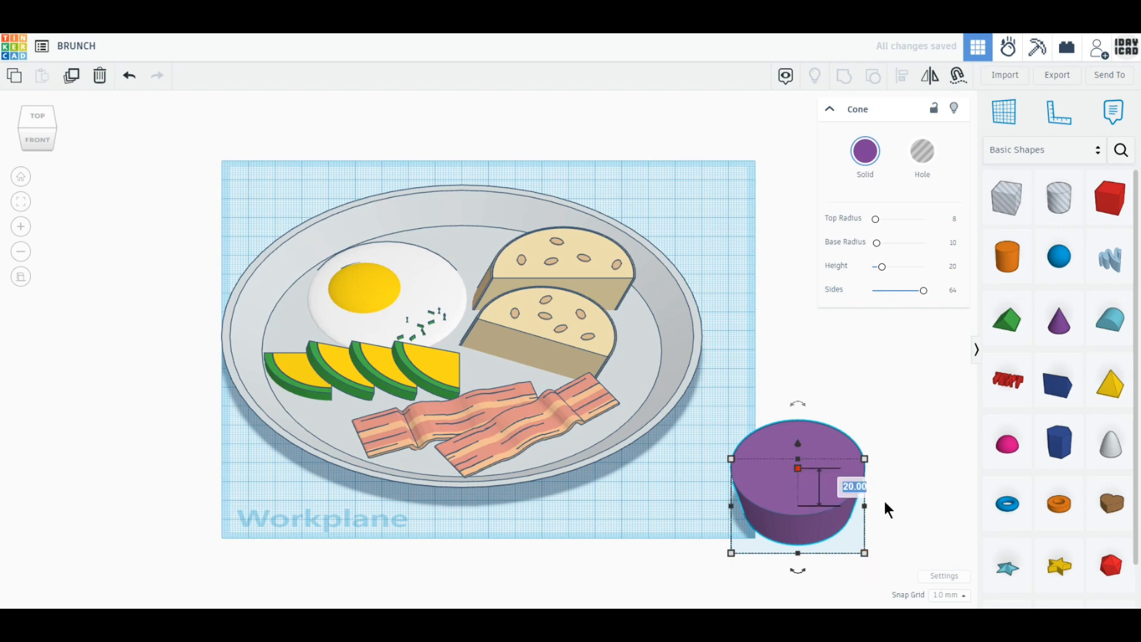
Increase the cone's height and move it onto the workplane next to the plate's right edge
{"action": "type", "text": "50"}
{"action": "key", "text": "Return"}
{"action": "left_click_drag", "start_coordinate": [797, 523], "coordinate": [741, 458]}
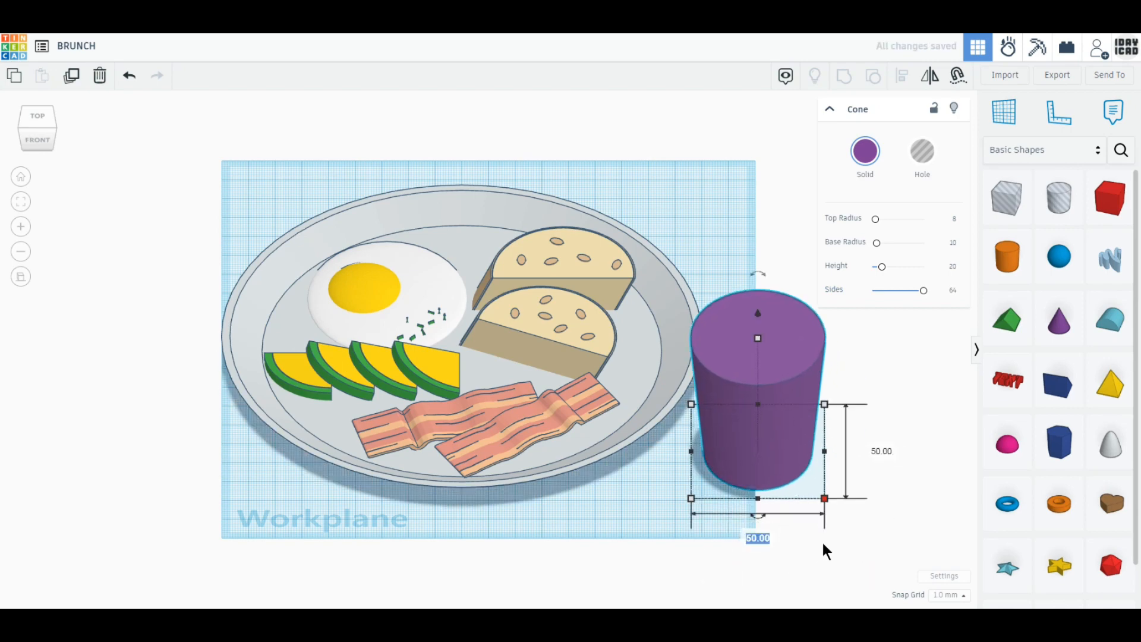
Resize the cone to a 40 by 40 mm footprint and set its height to 50 mm
{"action": "type", "text": "40"}
{"action": "key", "text": "Return"}
{"action": "left_click", "coordinate": [855, 443]}
{"action": "type", "text": "40"}
{"action": "key", "text": "Return"}
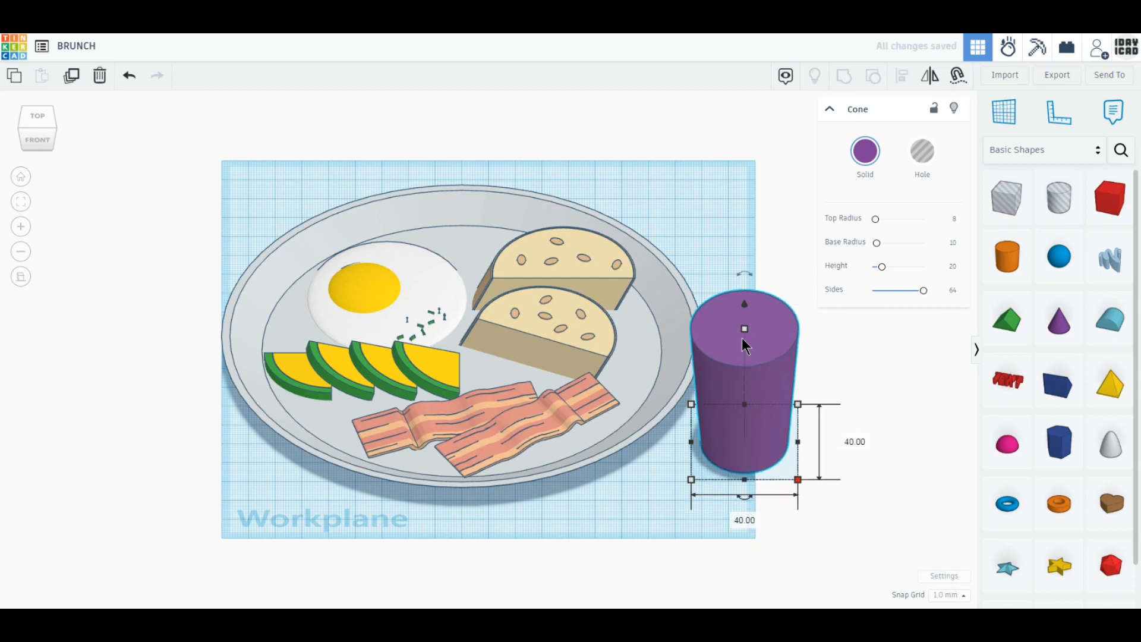
{"action": "left_click", "coordinate": [744, 329]}
{"action": "left_click", "coordinate": [801, 384]}
{"action": "type", "text": "50"}
{"action": "key", "text": "Return"}
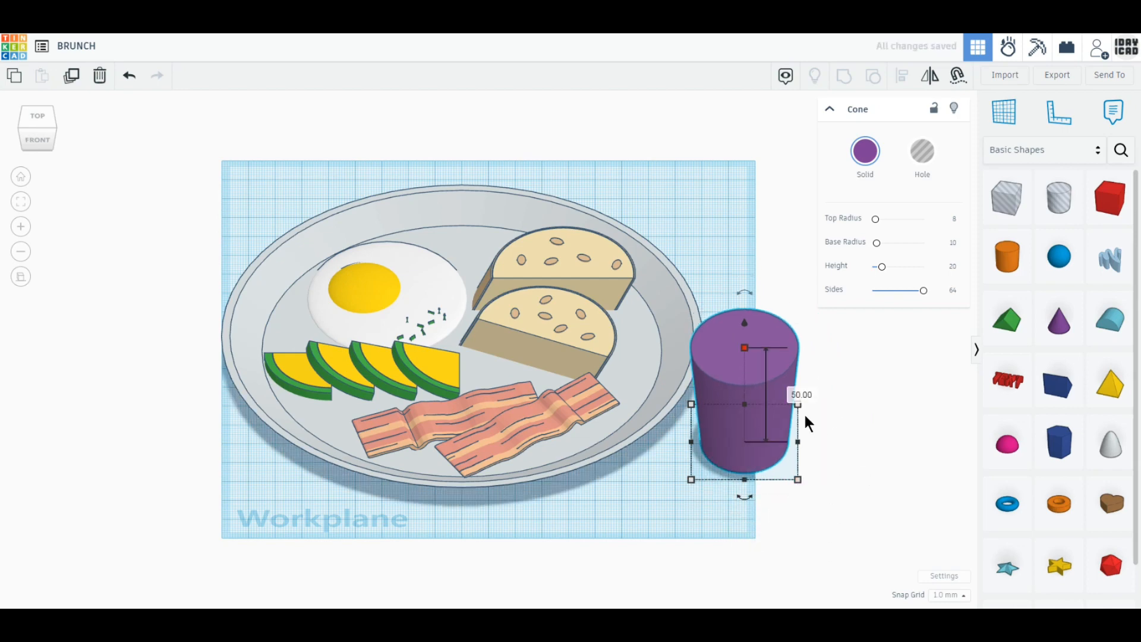
Duplicate the cone directly to the right of the original and resize the copy to 38 by 38 mm and 49 mm high
{"action": "left_click", "coordinate": [71, 76]}
{"action": "left_click_drag", "start_coordinate": [731, 457], "coordinate": [835, 453]}
{"action": "left_click", "coordinate": [908, 481]}
{"action": "left_click", "coordinate": [899, 471]}
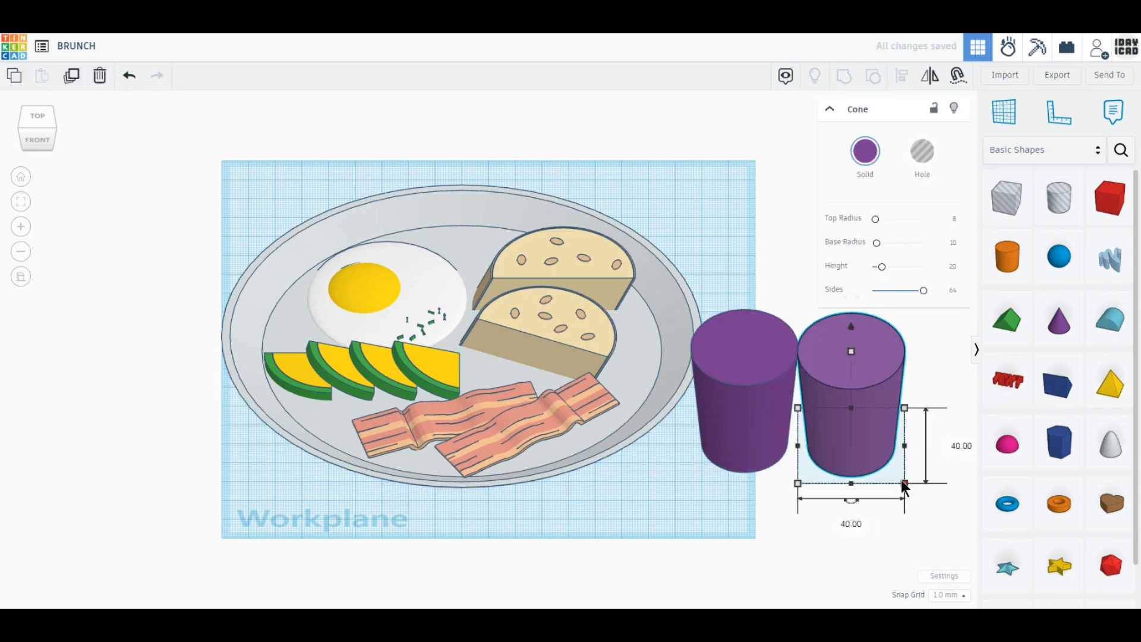
{"action": "left_click_drag", "start_coordinate": [902, 482], "coordinate": [899, 483]}
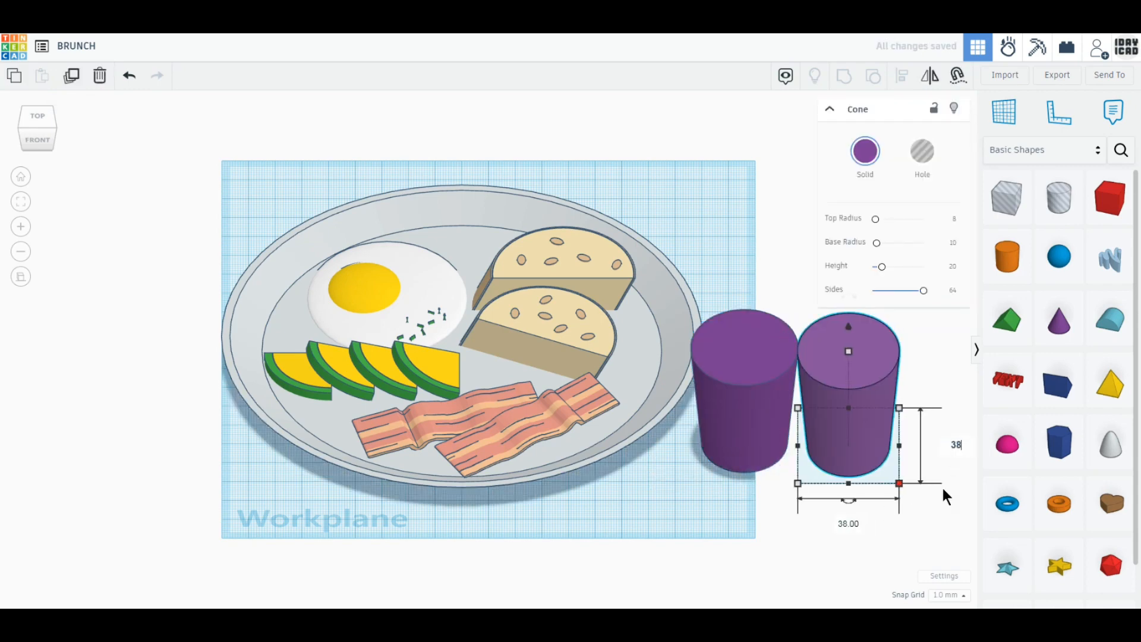
{"action": "key", "text": "Return"}
{"action": "mouse_move", "coordinate": [850, 351]}
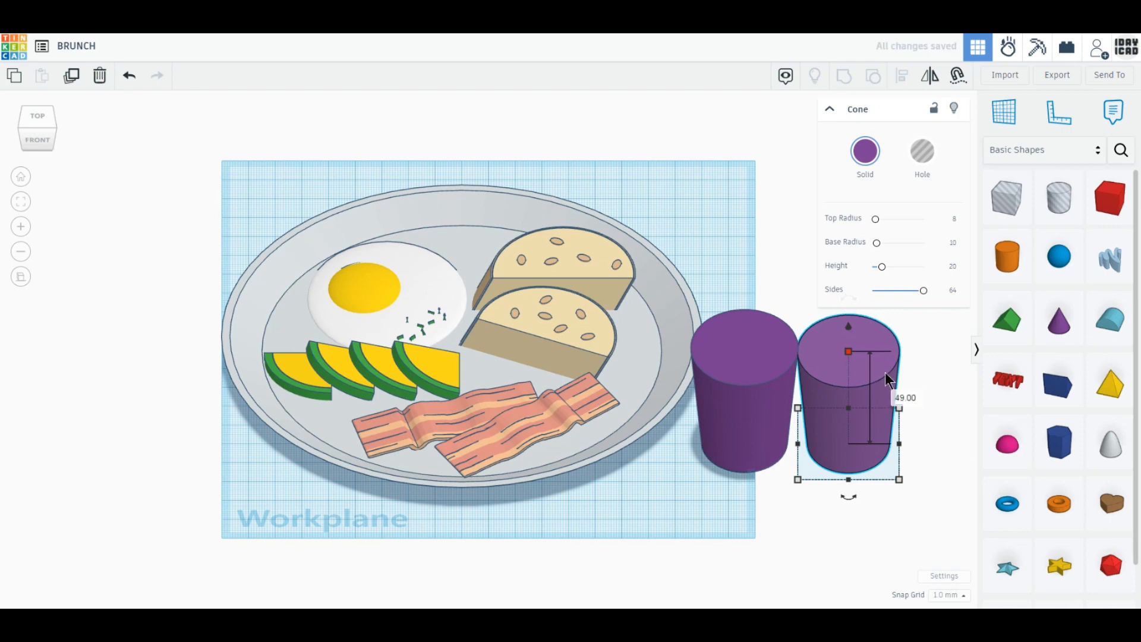
Raise the smaller cone 1 mm above the workplane and turn it into a hole
{"action": "left_click_drag", "start_coordinate": [848, 324], "coordinate": [854, 329]}
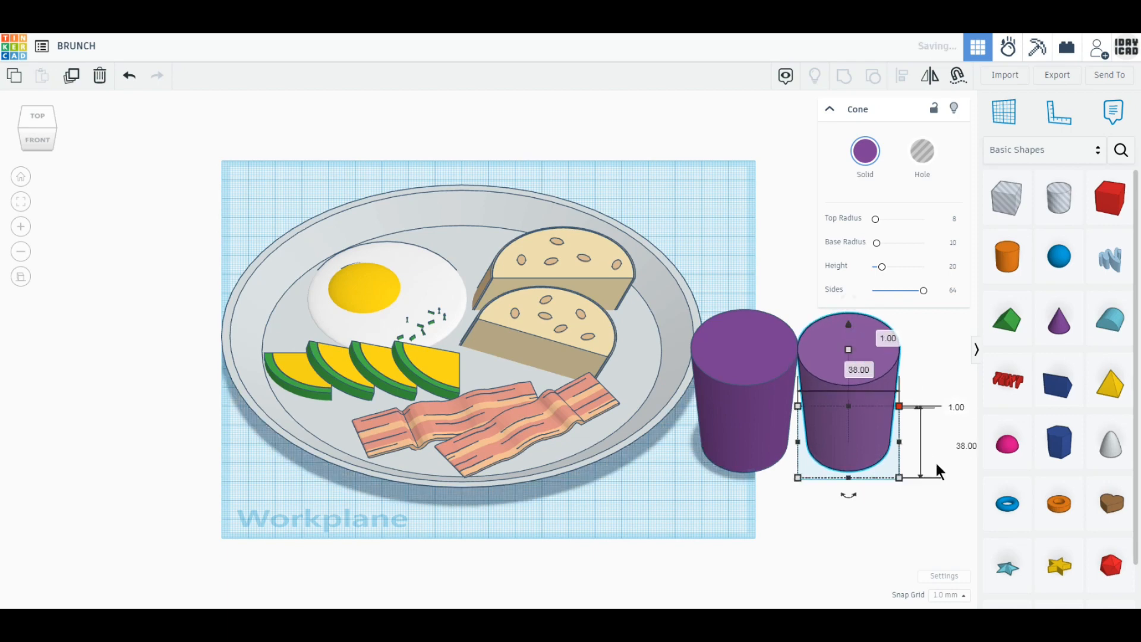
{"action": "middle_click_drag", "start_coordinate": [849, 491], "coordinate": [729, 527]}
{"action": "left_click", "coordinate": [922, 160]}
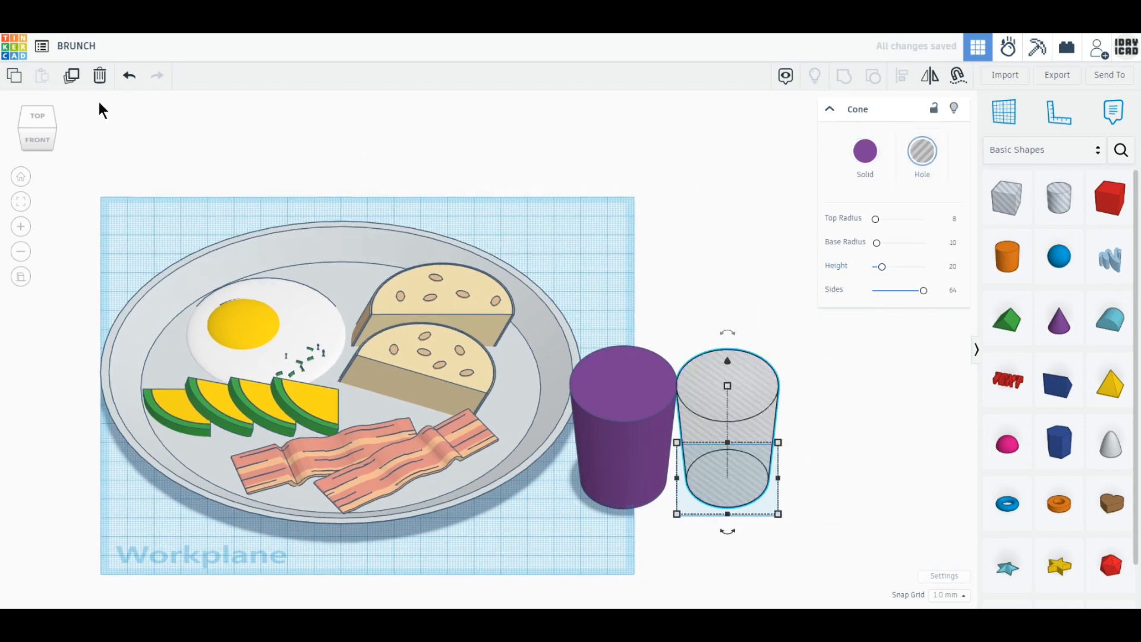
Duplicate the hole cone 50 mm to the right and make the copy solid in light tan
{"action": "left_click", "coordinate": [72, 77]}
{"action": "left_click_drag", "start_coordinate": [779, 398], "coordinate": [912, 398]}
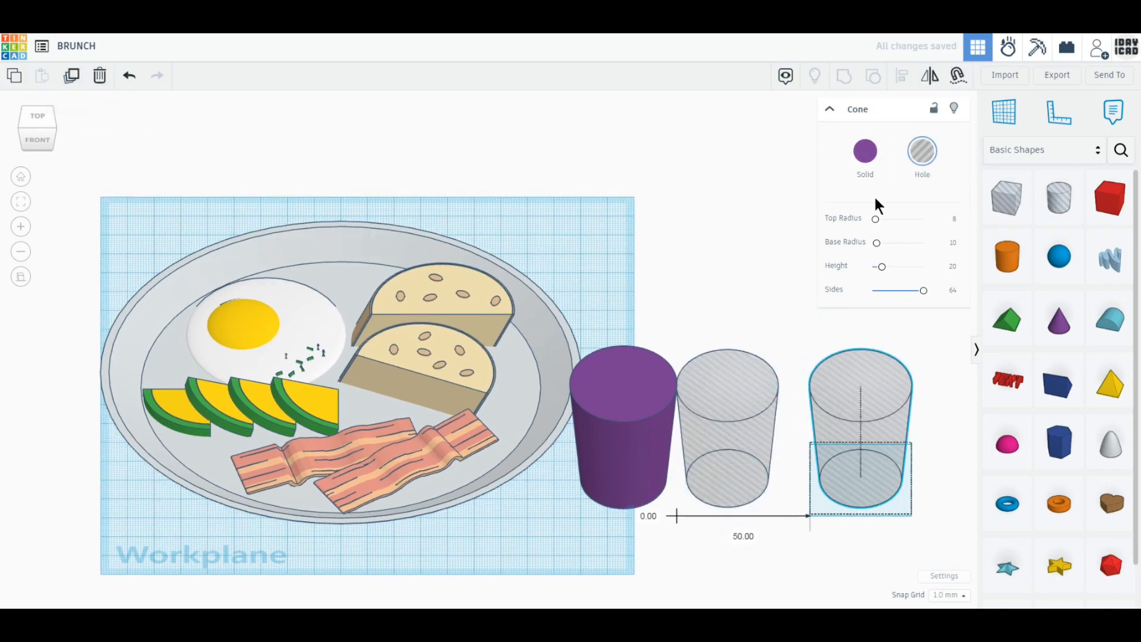
{"action": "left_click", "coordinate": [865, 153]}
{"action": "left_click", "coordinate": [949, 252]}
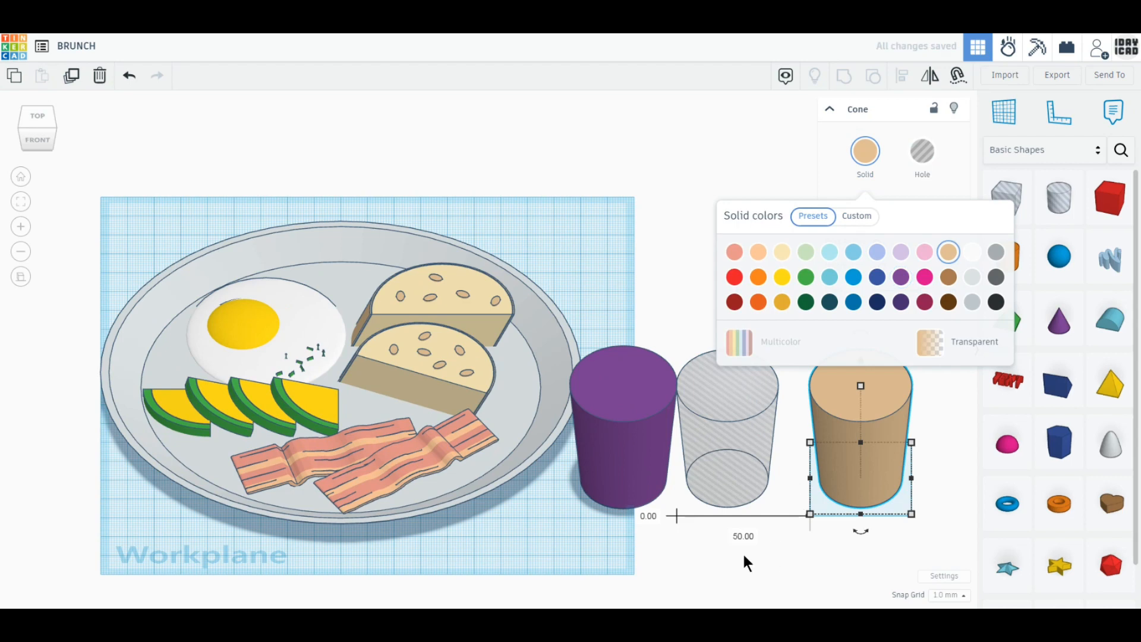
Centre the purple cone and the hole cone on each other in width and depth, and group them into a hollow cup
{"action": "left_click_drag", "start_coordinate": [735, 554], "coordinate": [636, 460]}
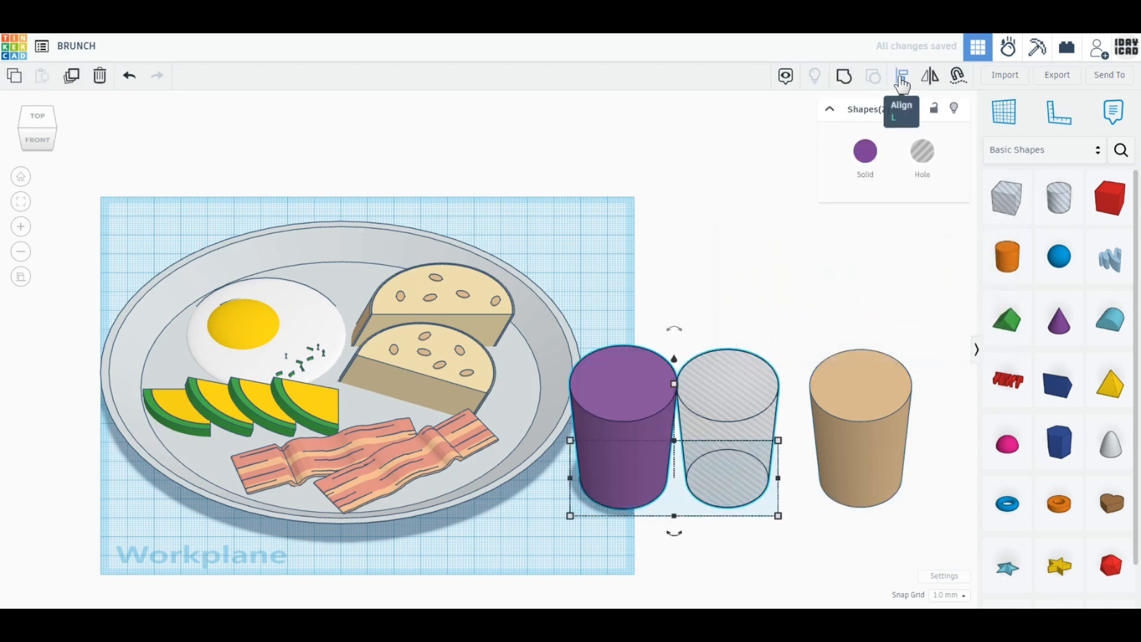
{"action": "left_click", "coordinate": [674, 527]}
{"action": "left_click", "coordinate": [605, 477]}
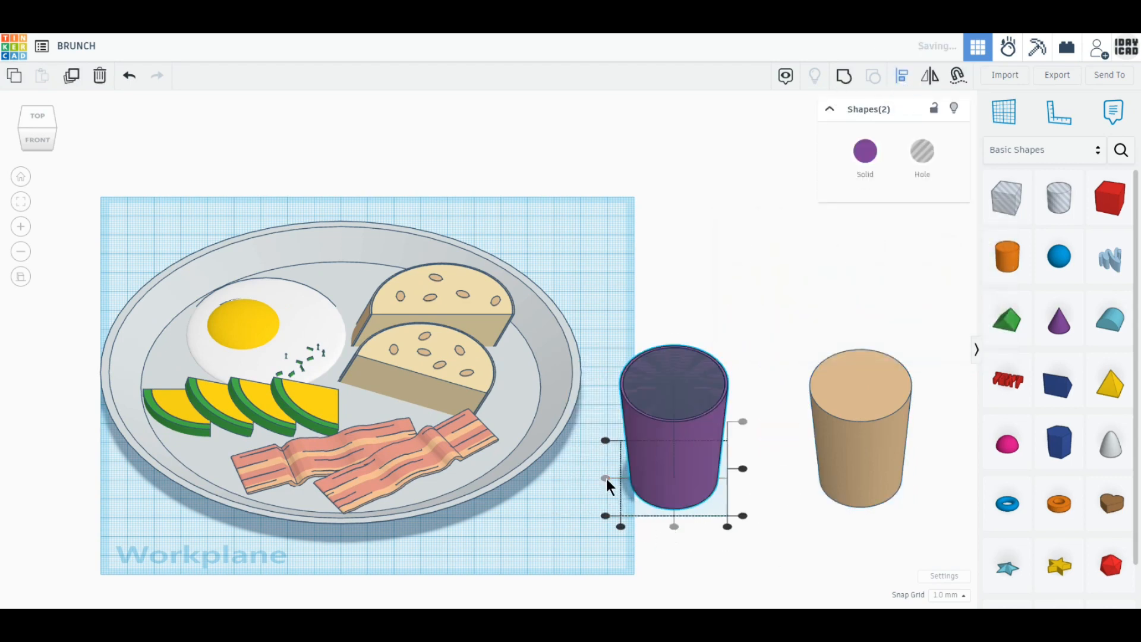
{"action": "left_click", "coordinate": [843, 77]}
Recolour the hollow cup white and make it transparent
{"action": "left_click", "coordinate": [866, 152]}
{"action": "left_click", "coordinate": [970, 247]}
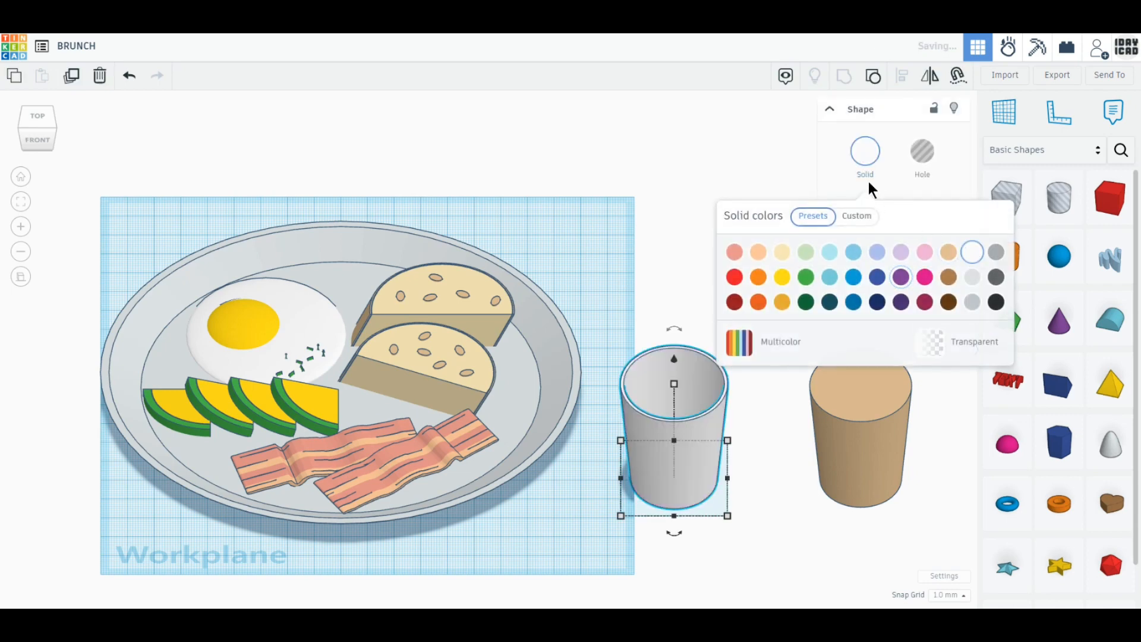
{"action": "left_click", "coordinate": [865, 158]}
{"action": "left_click", "coordinate": [865, 160]}
{"action": "left_click", "coordinate": [964, 344]}
{"action": "left_click", "coordinate": [873, 534]}
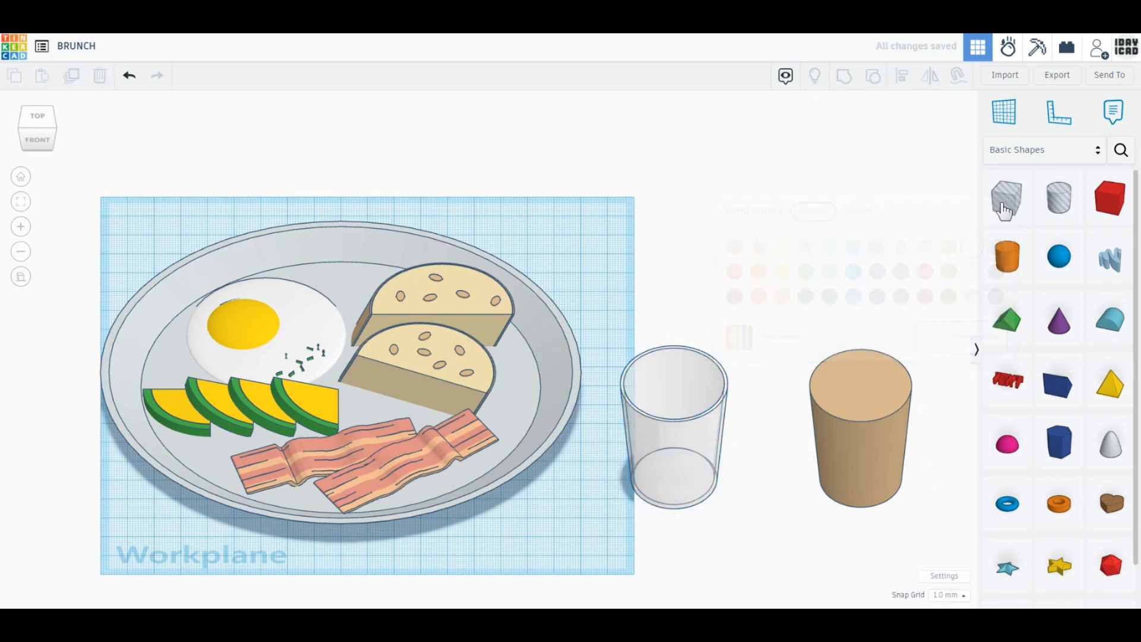
Place a box hole near the tan cone and align the two on their centres in width and depth
{"action": "left_click_drag", "start_coordinate": [1006, 197], "coordinate": [842, 392]}
{"action": "left_click_drag", "start_coordinate": [902, 525], "coordinate": [768, 325]}
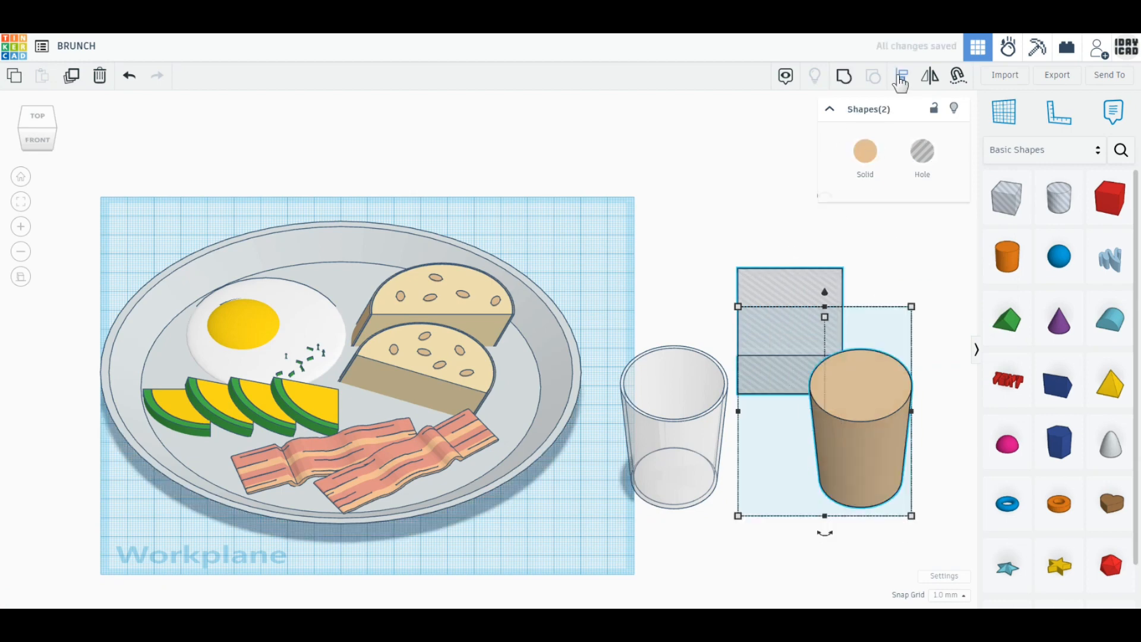
{"action": "left_click", "coordinate": [901, 76]}
{"action": "left_click", "coordinate": [825, 527]}
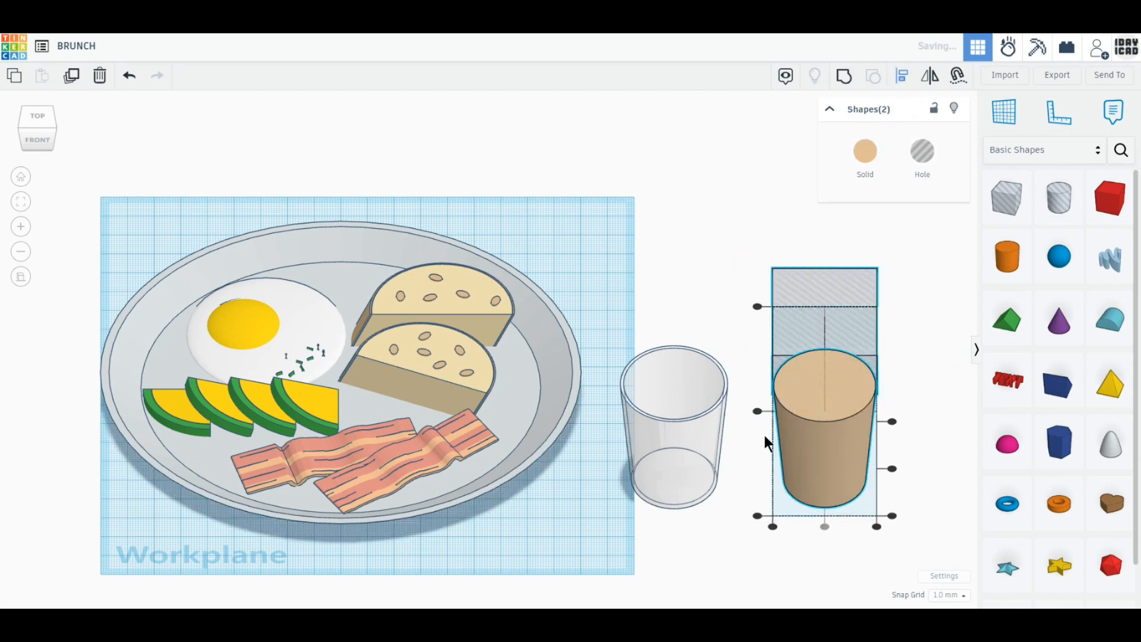
{"action": "left_click", "coordinate": [756, 412]}
Raise the box hole to cover the tan cone's upper part and group both to cut the top off
{"action": "left_click", "coordinate": [864, 435]}
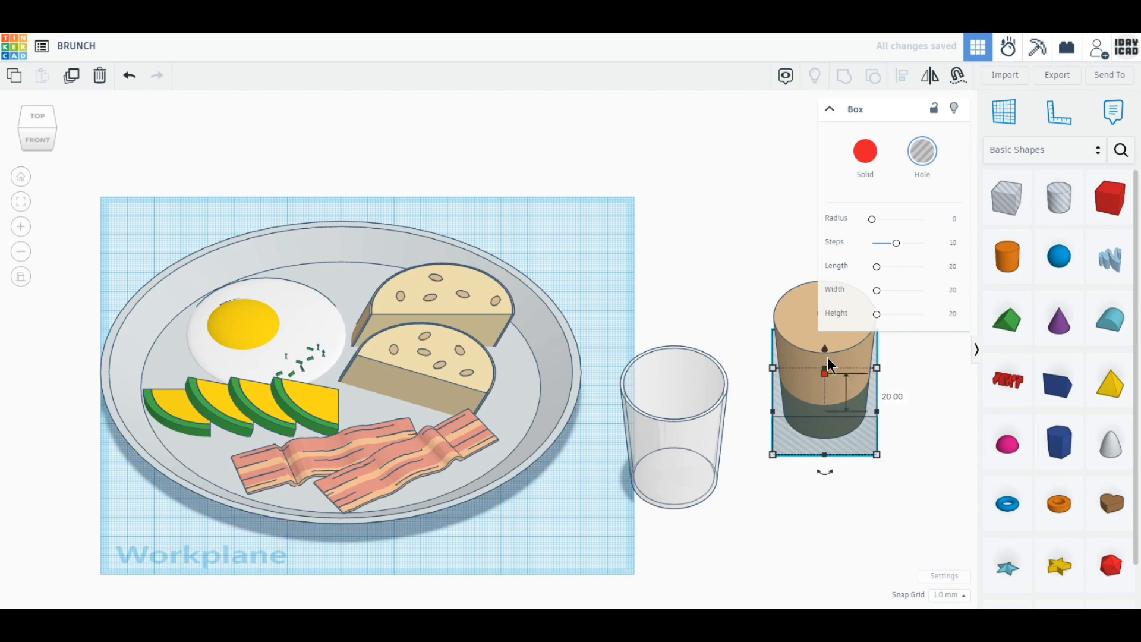
{"action": "left_click_drag", "start_coordinate": [827, 358], "coordinate": [820, 280]}
{"action": "left_click_drag", "start_coordinate": [911, 512], "coordinate": [785, 350]}
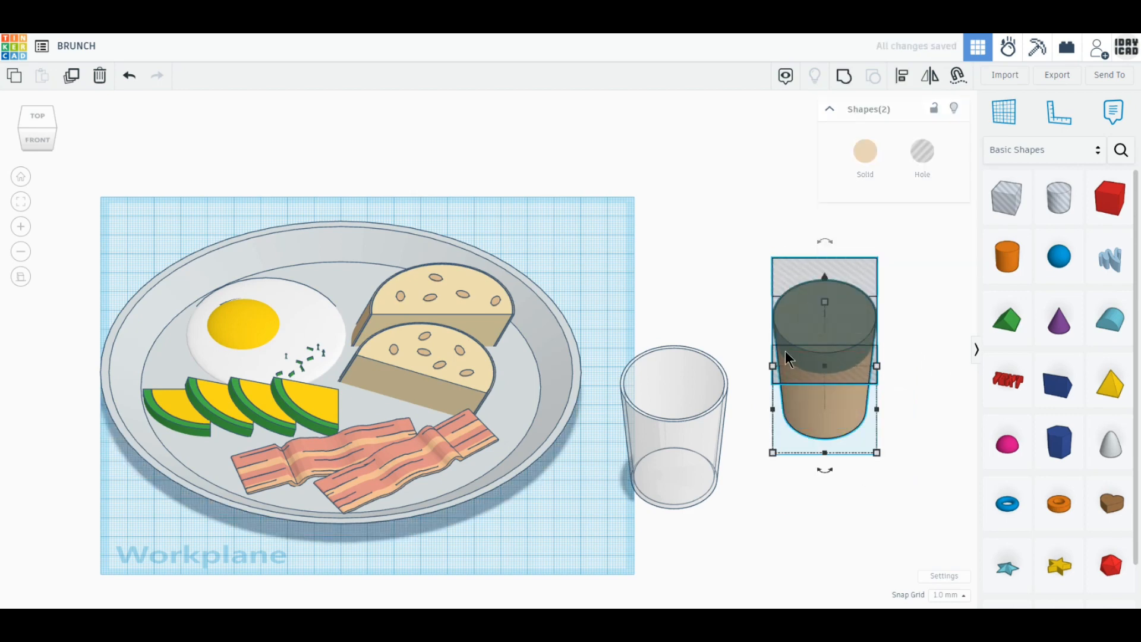
{"action": "left_click", "coordinate": [844, 85]}
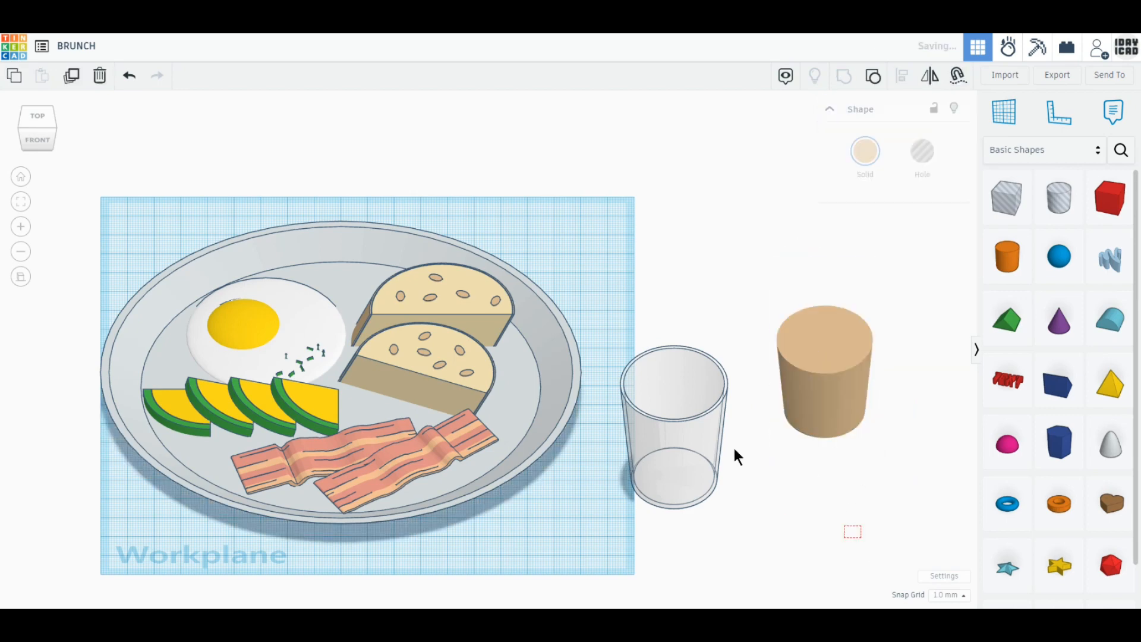
Centre the shortened tan cone inside the transparent cup in width and depth
{"action": "left_click_drag", "start_coordinate": [733, 454], "coordinate": [789, 287]}
{"action": "left_click", "coordinate": [901, 83]}
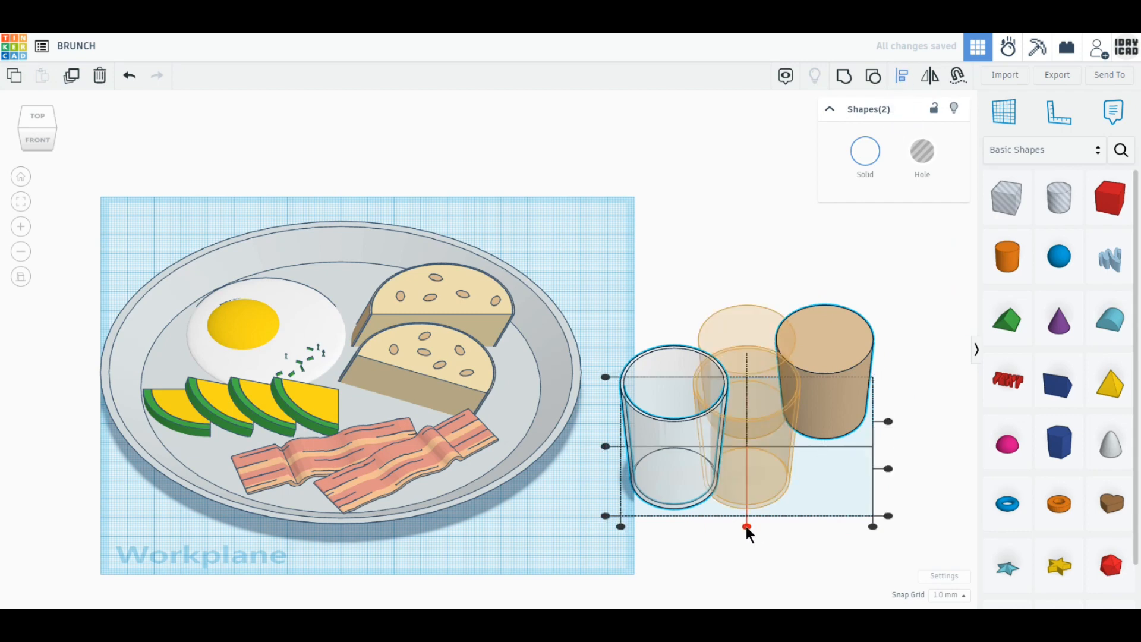
{"action": "left_click", "coordinate": [746, 527]}
{"action": "left_click", "coordinate": [681, 449]}
{"action": "left_click", "coordinate": [622, 476]}
Move the cup and its drink together to the workplane's back right corner and switch to perspective view
{"action": "left_click_drag", "start_coordinate": [737, 414], "coordinate": [577, 272]}
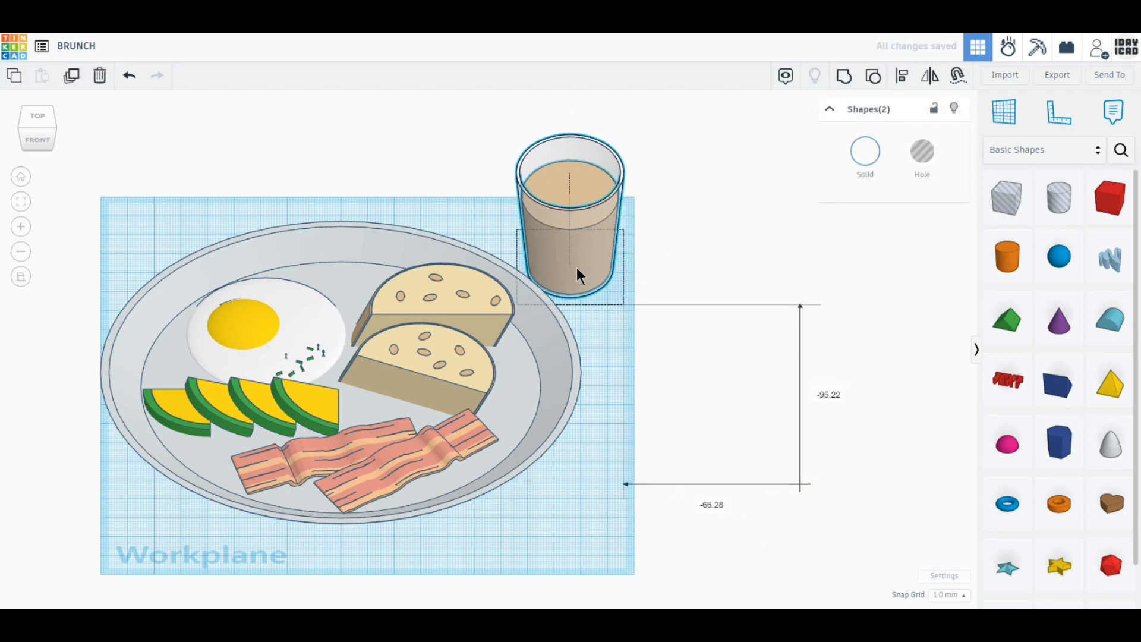
{"action": "left_click", "coordinate": [21, 276]}
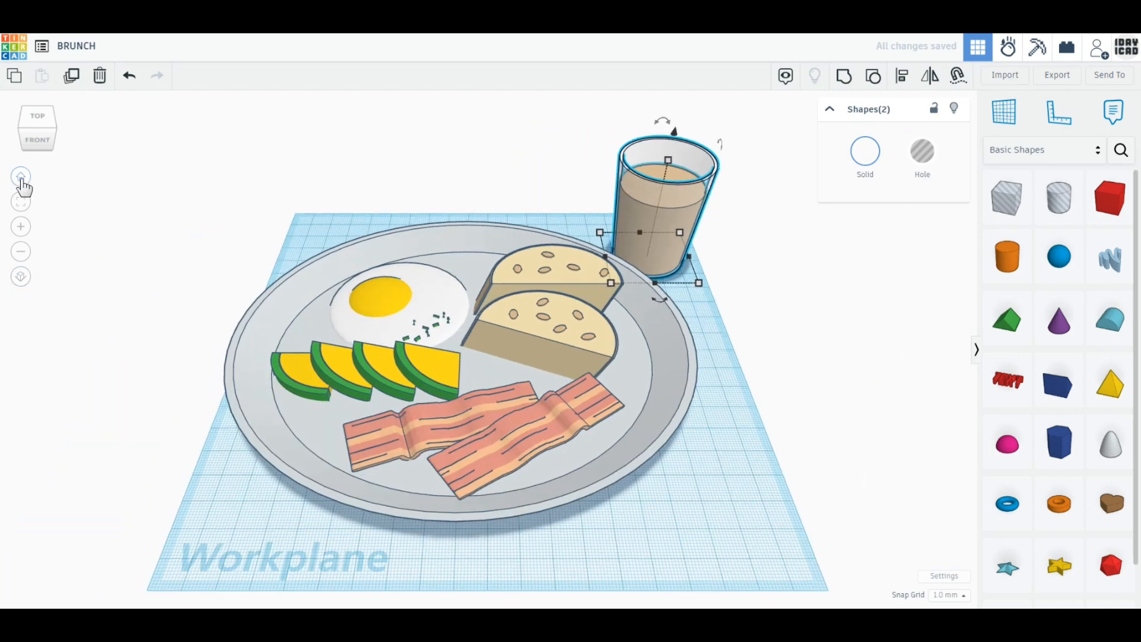
{"action": "left_click", "coordinate": [126, 356]}
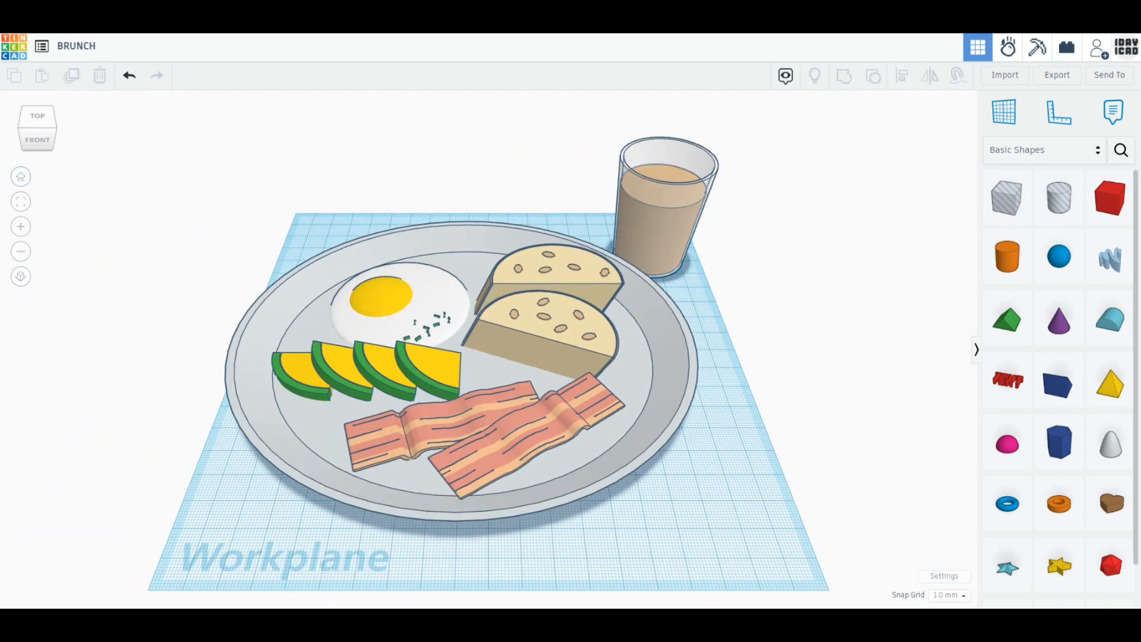